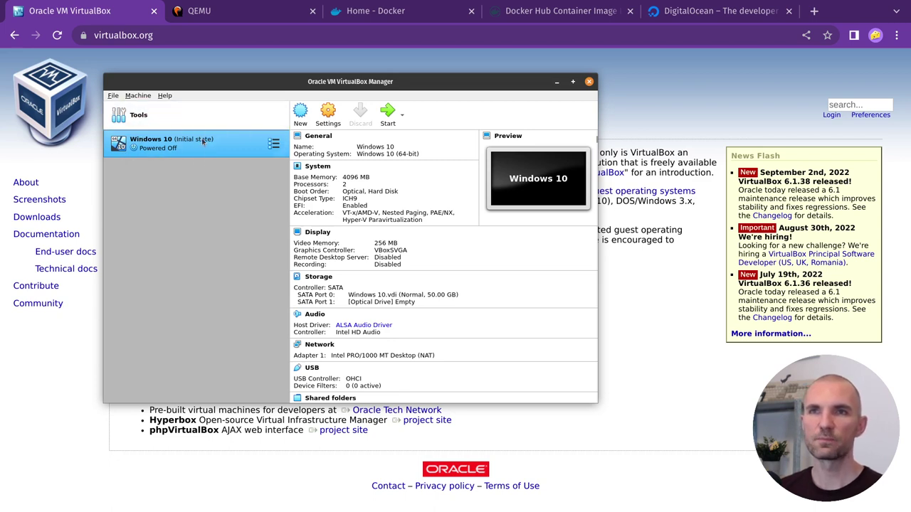
# Start the Windows 10 virtual machine
pyautogui.click(386, 112)
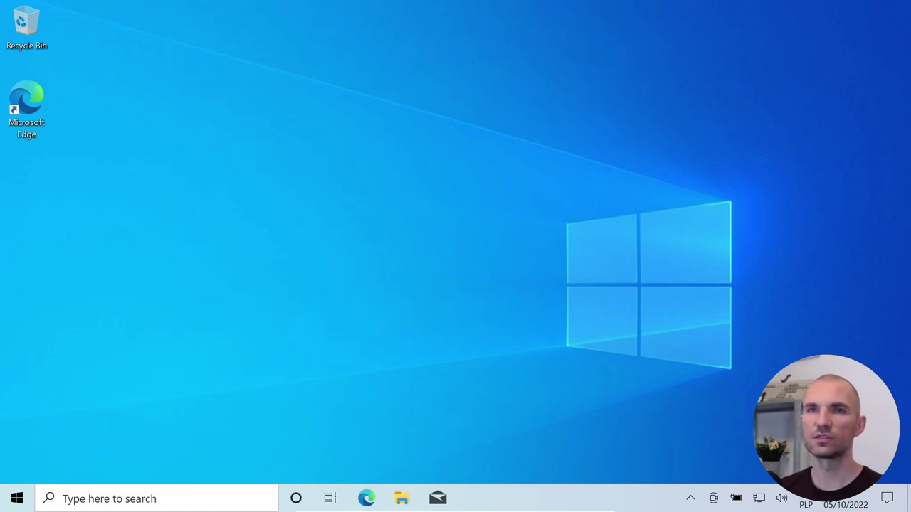
pyautogui.moveTo(277, 151); pyautogui.dragTo(425, 245)
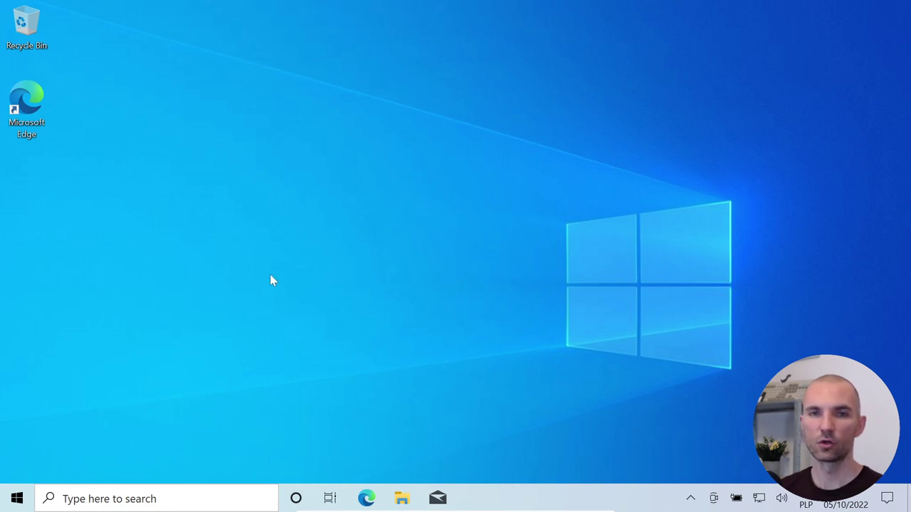
pyautogui.rightClick(249, 206)
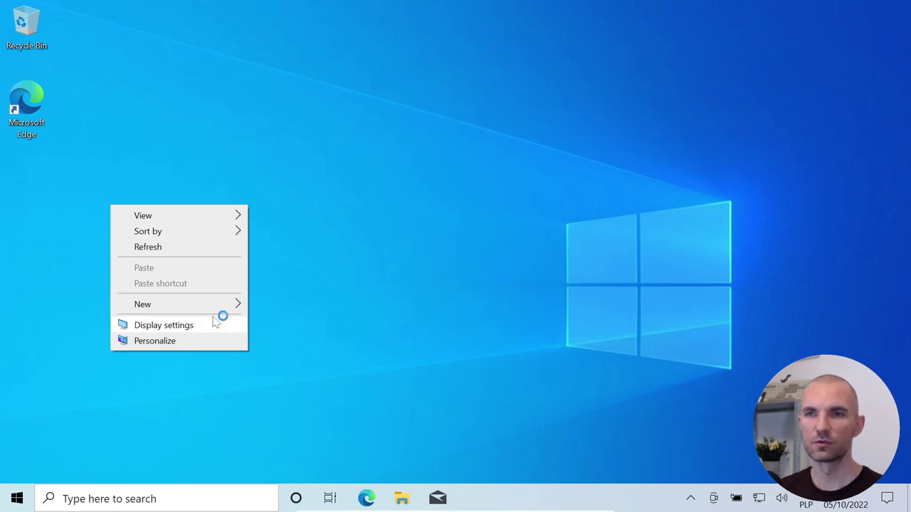
pyautogui.click(339, 312)
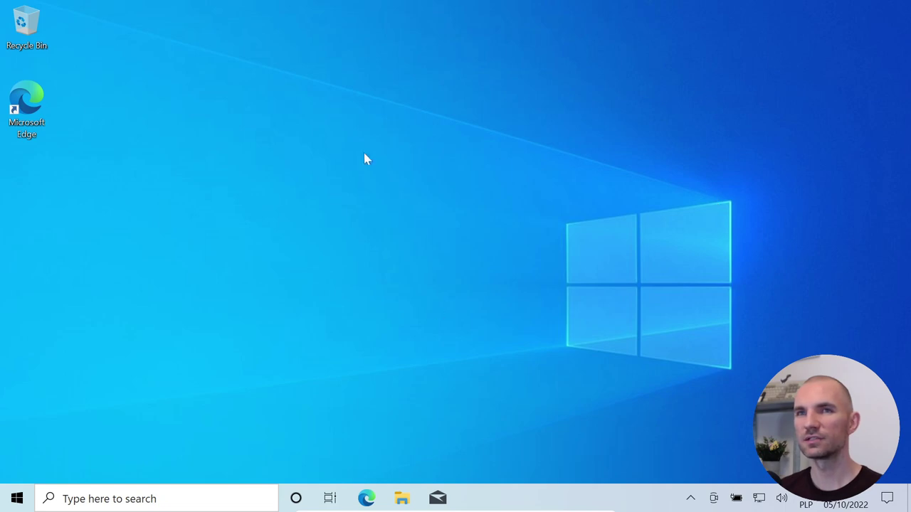
pyautogui.click(17, 498)
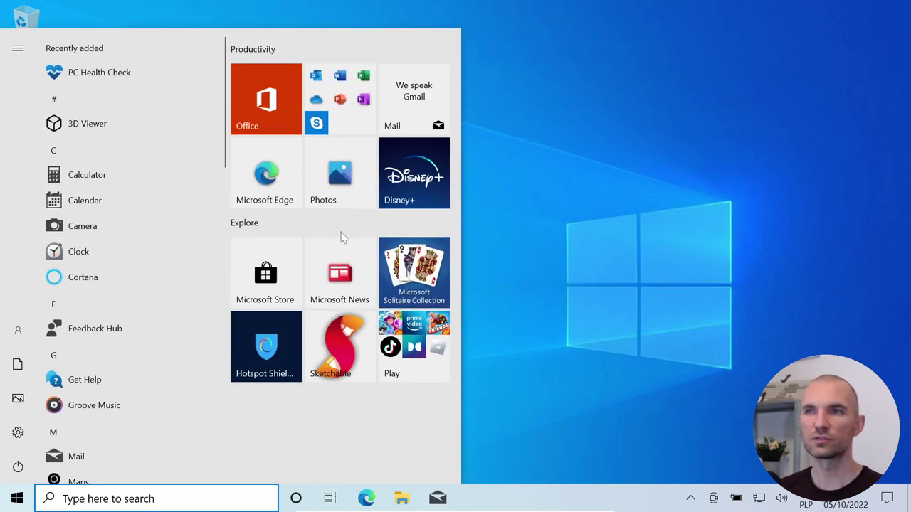
pyautogui.click(581, 215)
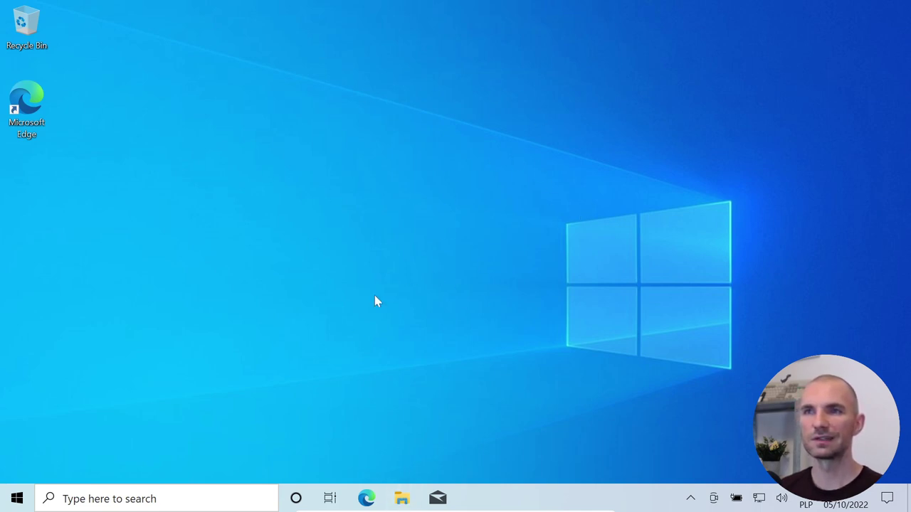
# Open File Explorer in the virtual machine and show the folders and drives under This PC
pyautogui.press('super+e')
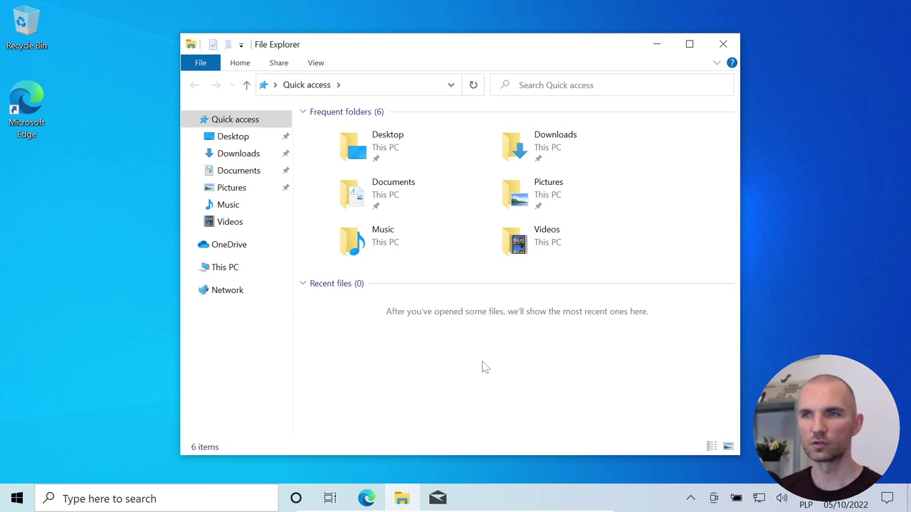
pyautogui.click(266, 272)
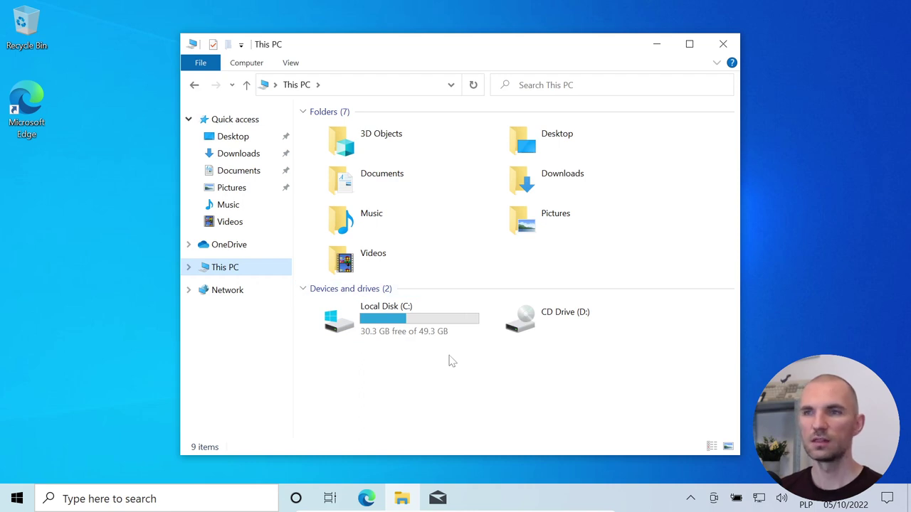
# Open Device Manager to examine the virtual machine's hardware categories, then close it
pyautogui.click(26, 492)
pyautogui.rightClick(26, 492)
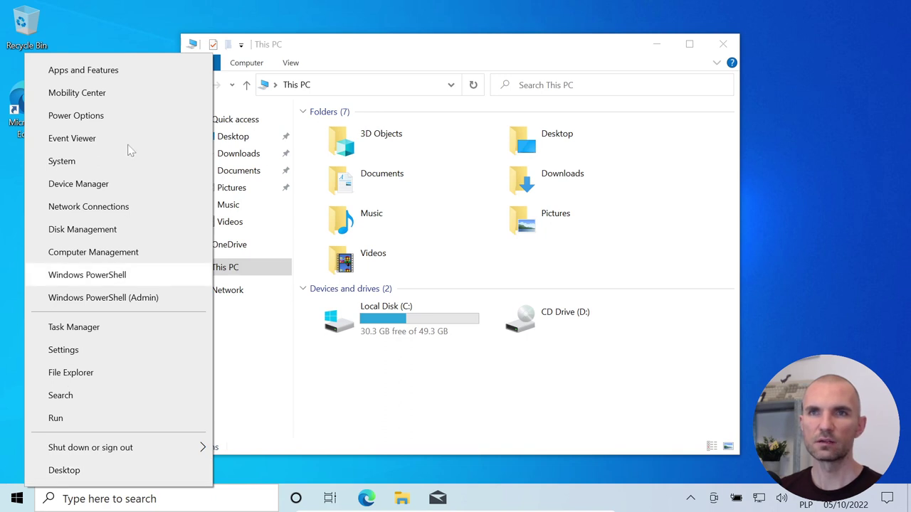
pyautogui.click(120, 187)
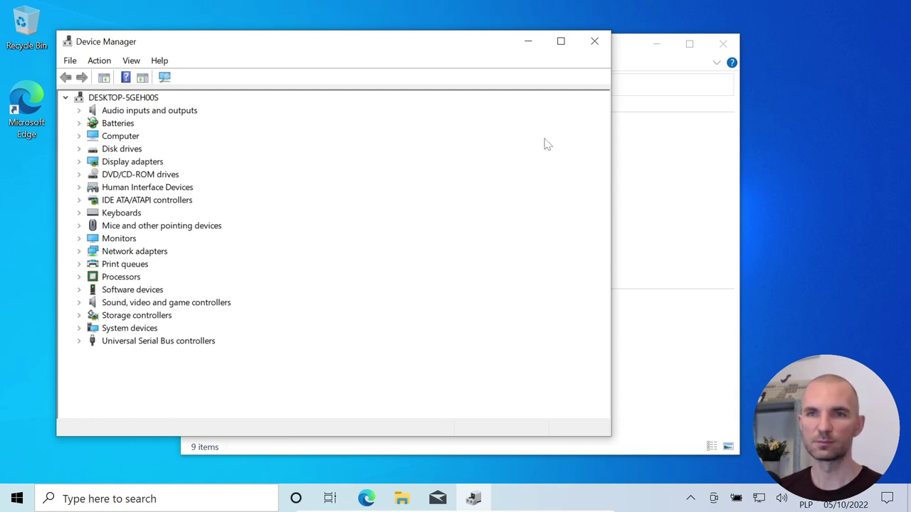
pyautogui.click(601, 43)
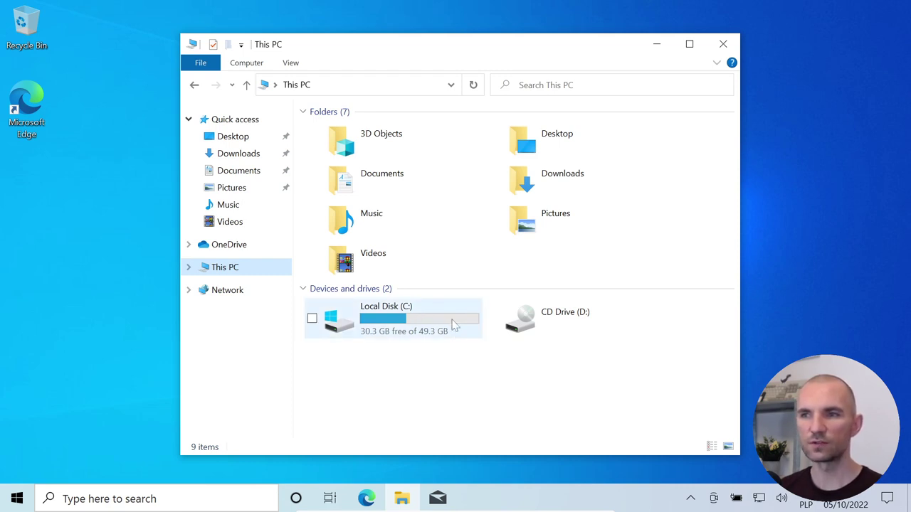
# View the contents of Local Disk (C:) and close File Explorer
pyautogui.moveTo(475, 327)
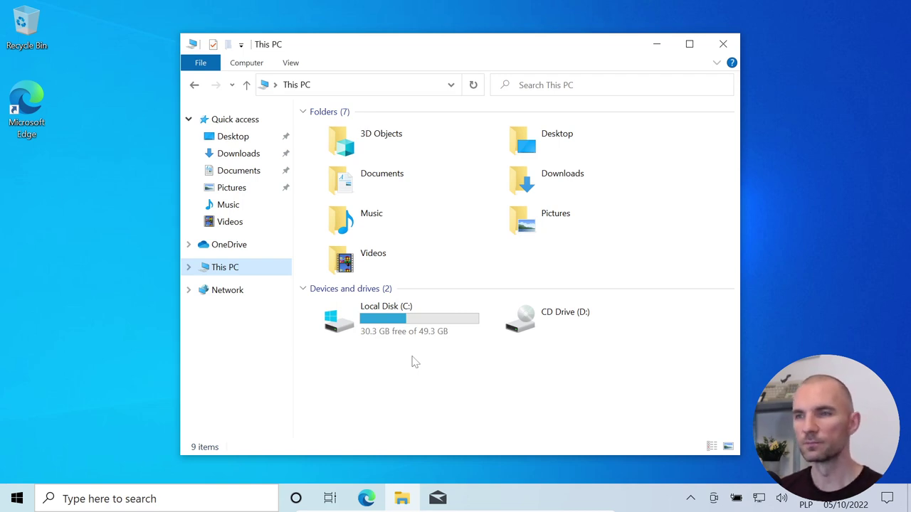
pyautogui.doubleClick(391, 315)
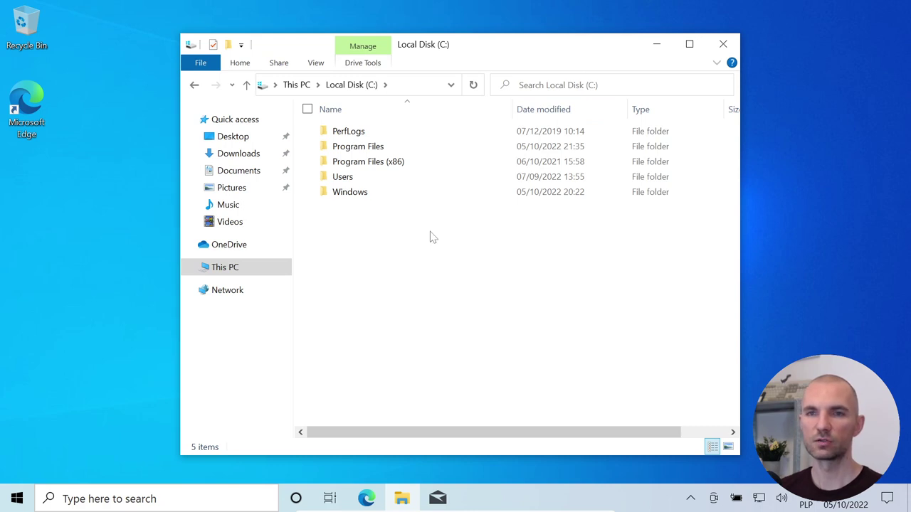
pyautogui.click(723, 45)
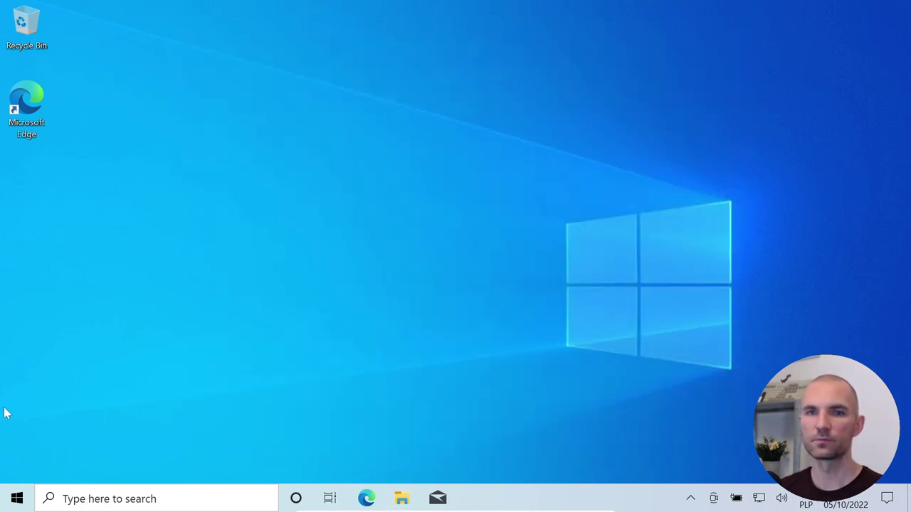
pyautogui.click(16, 499)
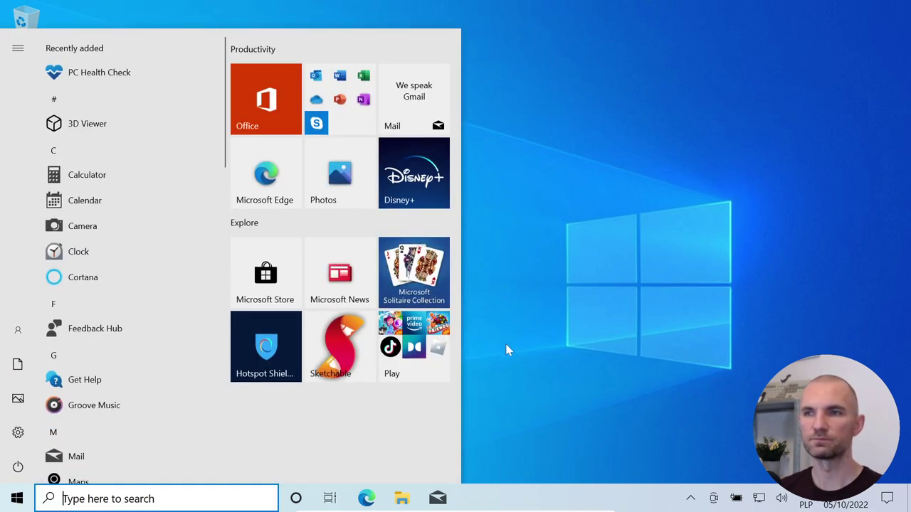
pyautogui.click(18, 471)
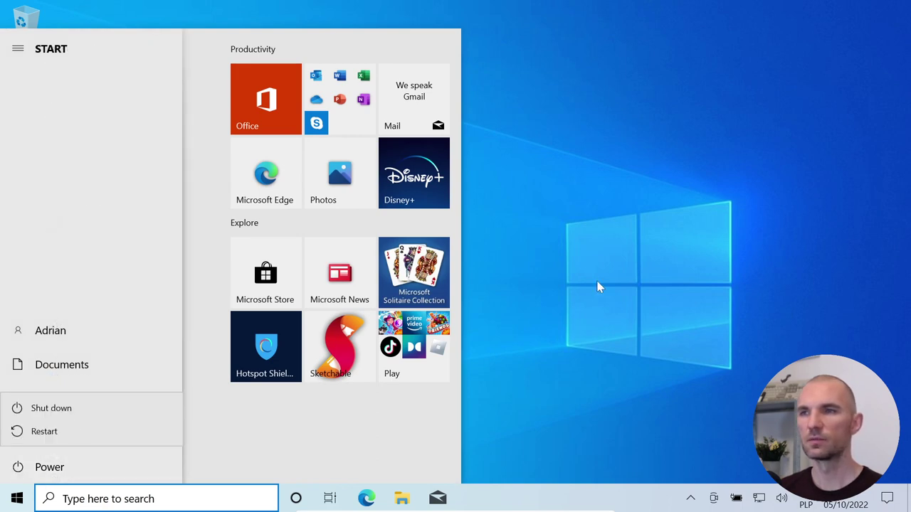
pyautogui.press('Escape')
pyautogui.click(523, 248)
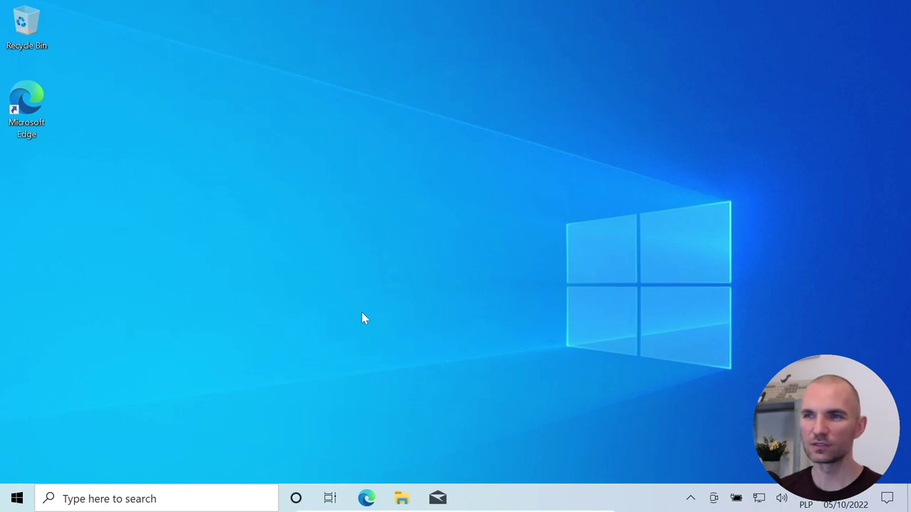
pyautogui.press('super')
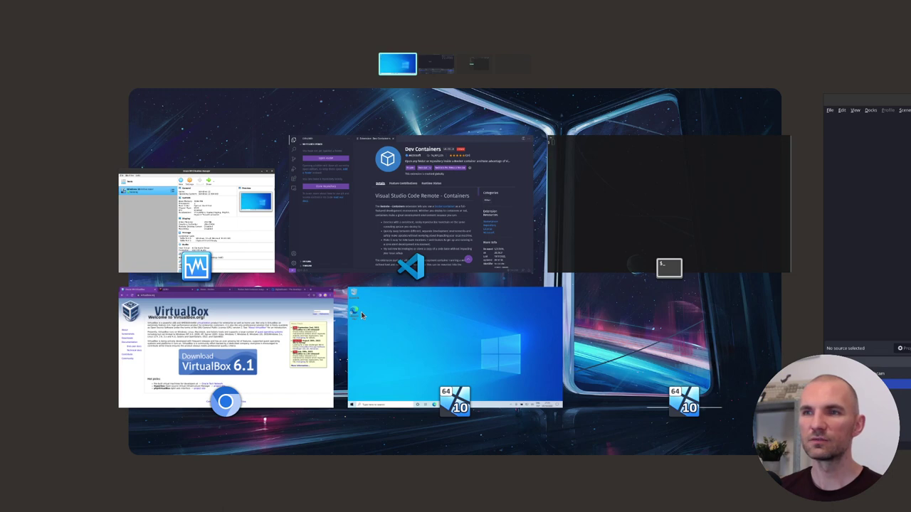
pyautogui.click(361, 315)
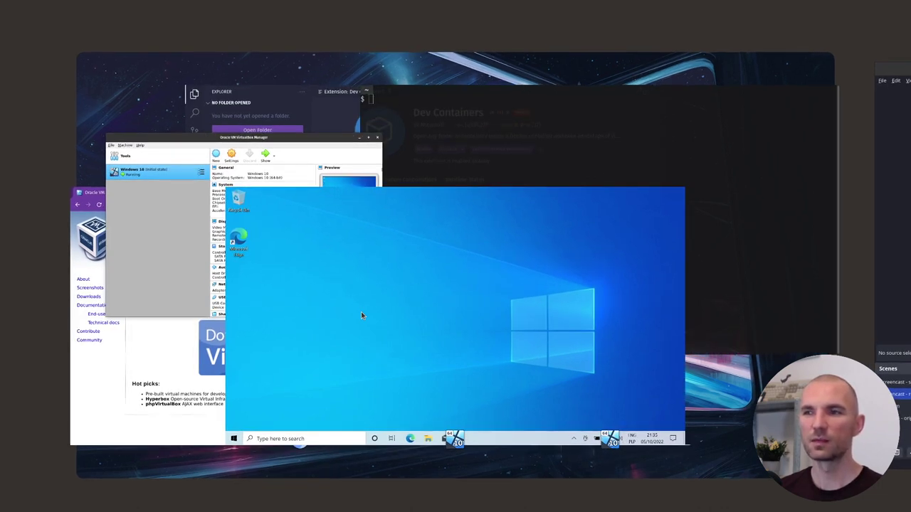
pyautogui.press('super')
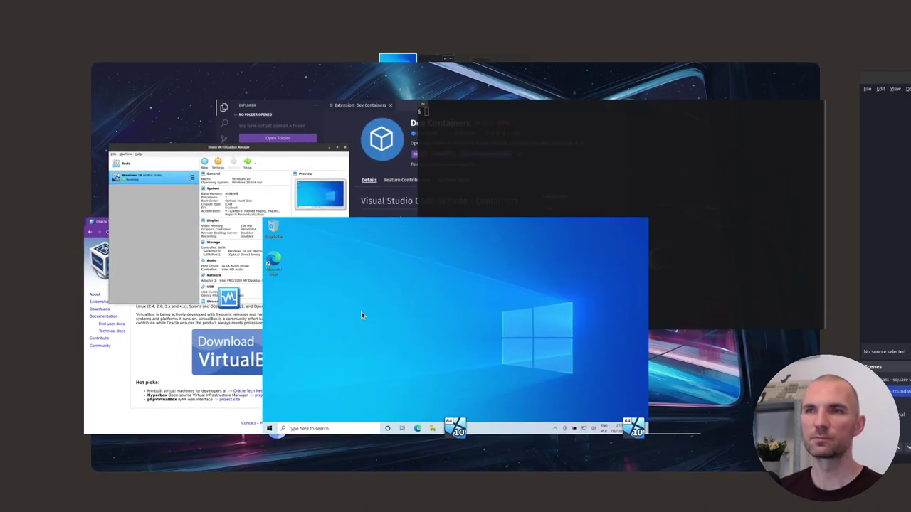
pyautogui.click(361, 311)
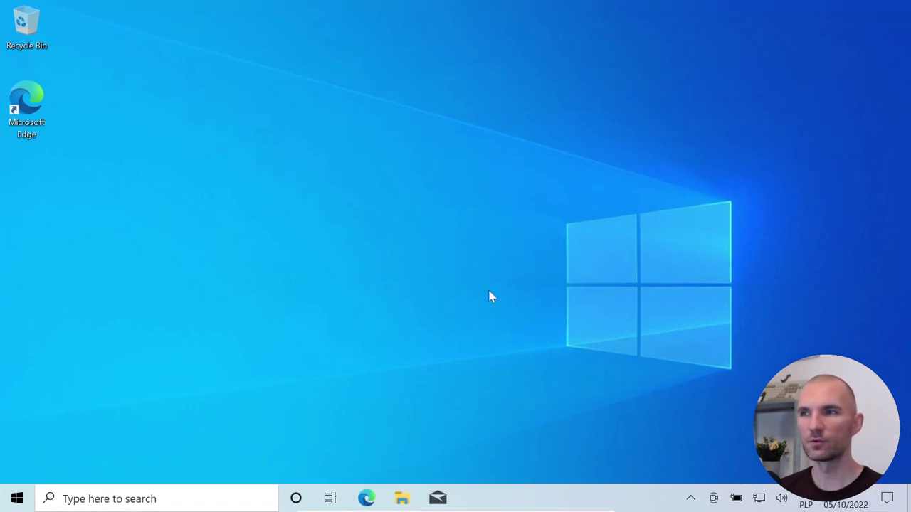
pyautogui.click(17, 497)
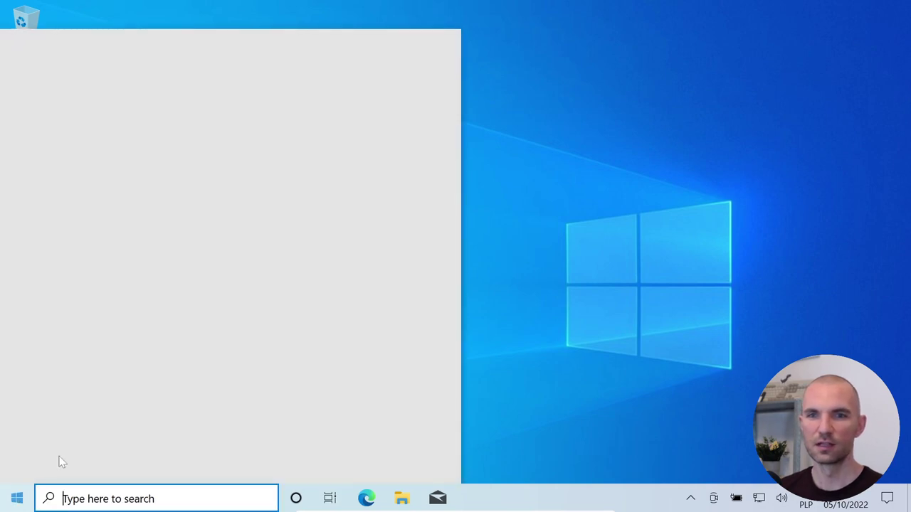
pyautogui.click(17, 497)
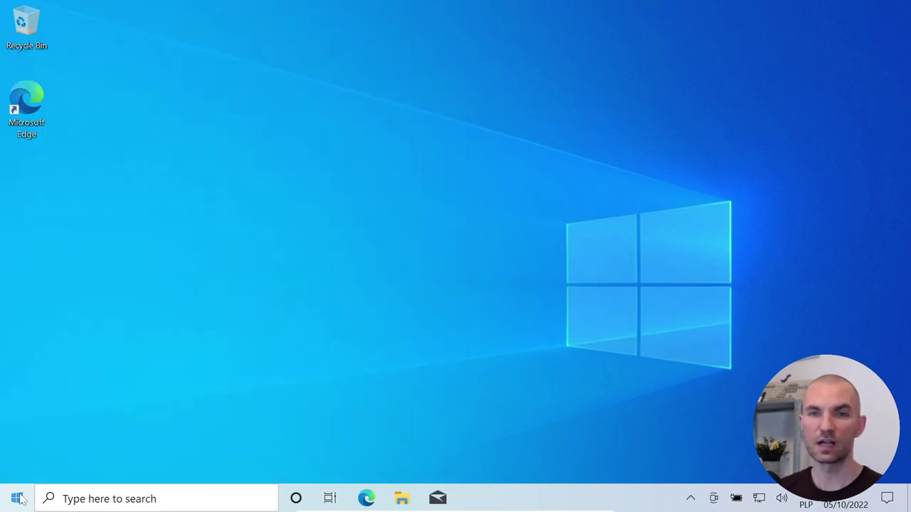
# Shut down Windows 10 in the virtual machine and close the VirtualBox Manager window
pyautogui.click(17, 496)
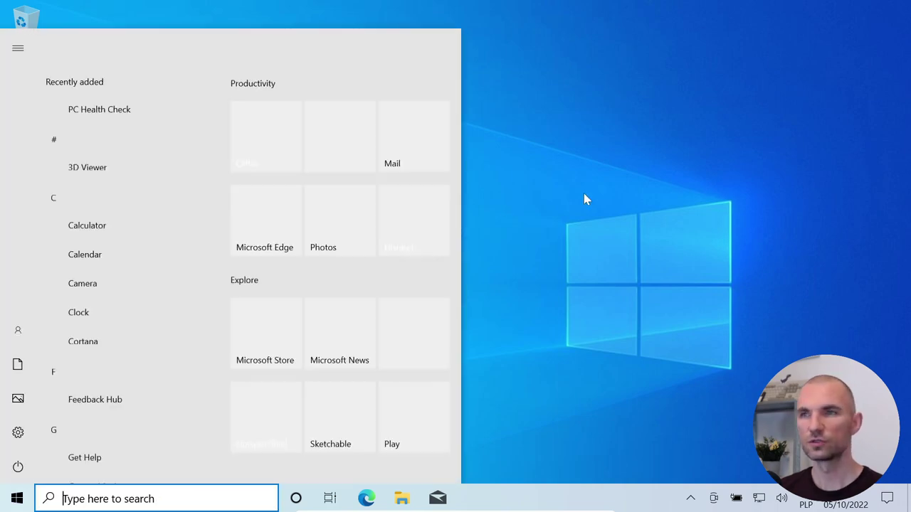
pyautogui.click(28, 467)
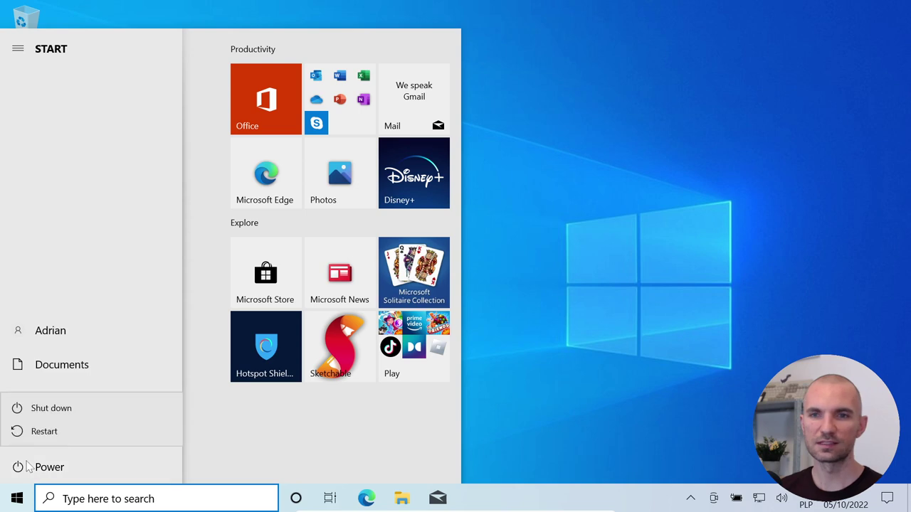
pyautogui.click(97, 406)
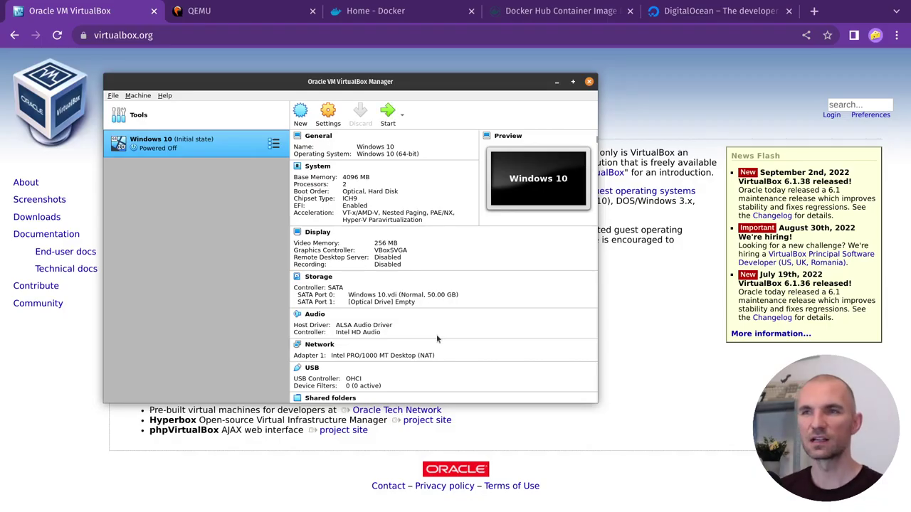
pyautogui.click(589, 81)
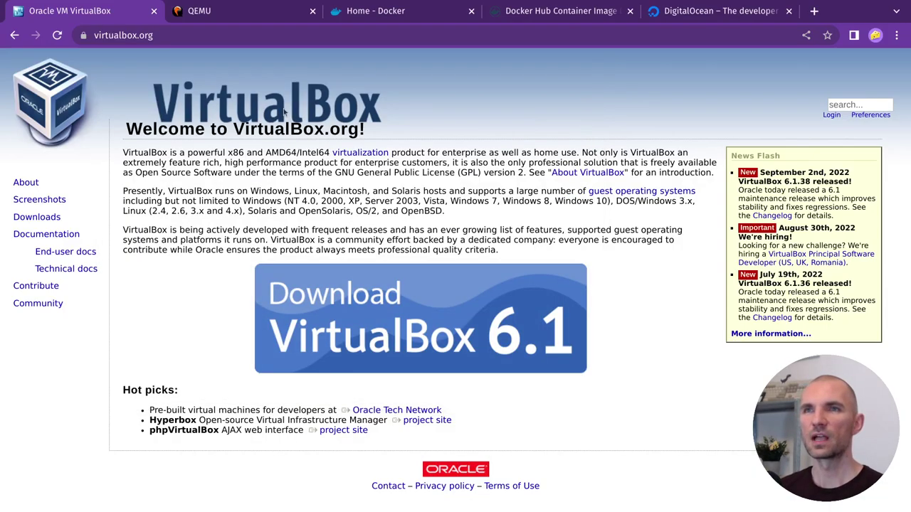
# Switch to the Docker website and look through its home page down to the section on who uses Docker
pyautogui.click(417, 12)
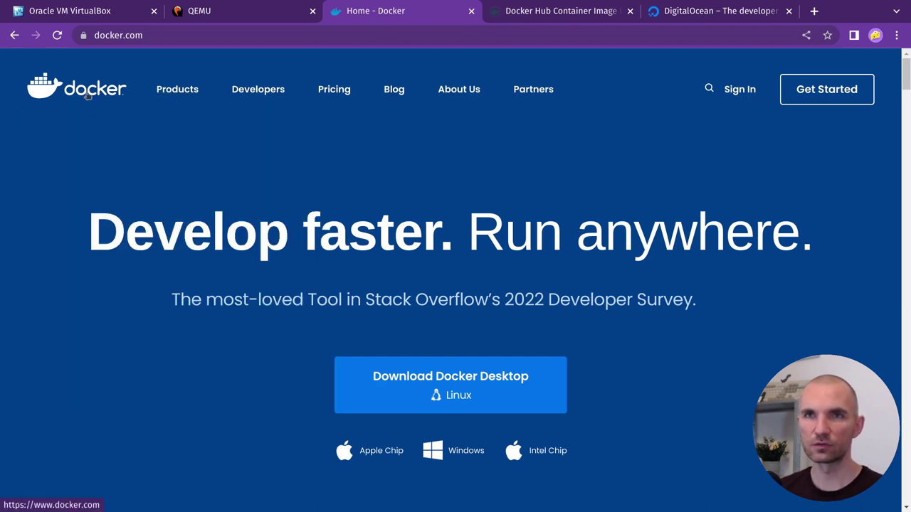
pyautogui.scroll(-10, 291, 284)
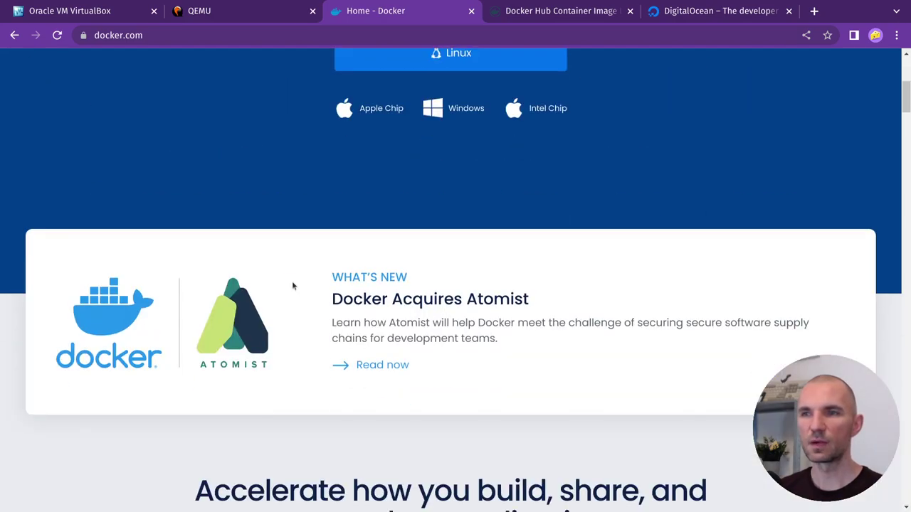
pyautogui.scroll(-20, 292, 284)
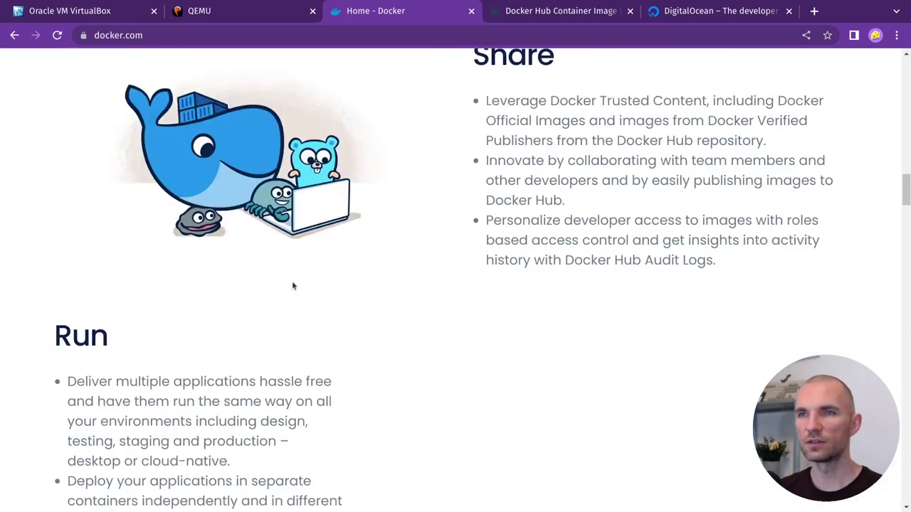
pyautogui.scroll(-10, 292, 282)
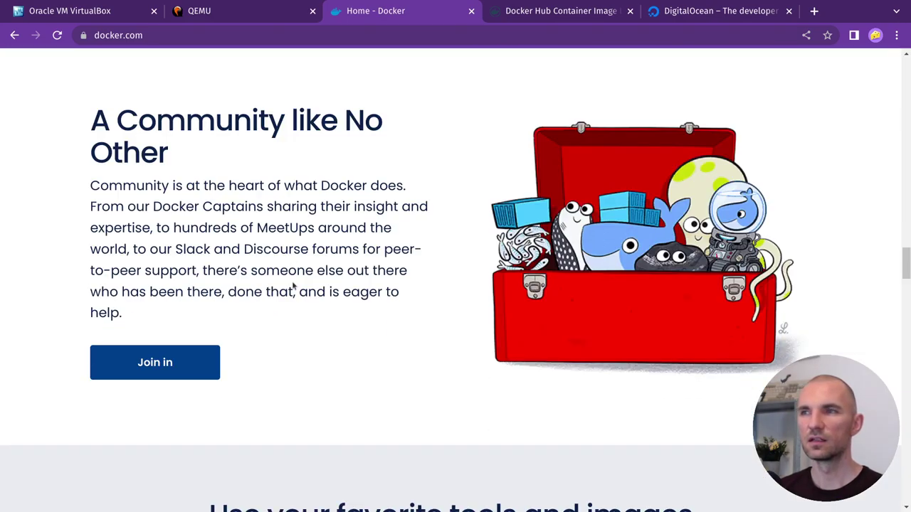
pyautogui.rightClick(293, 285)
pyautogui.click(280, 140)
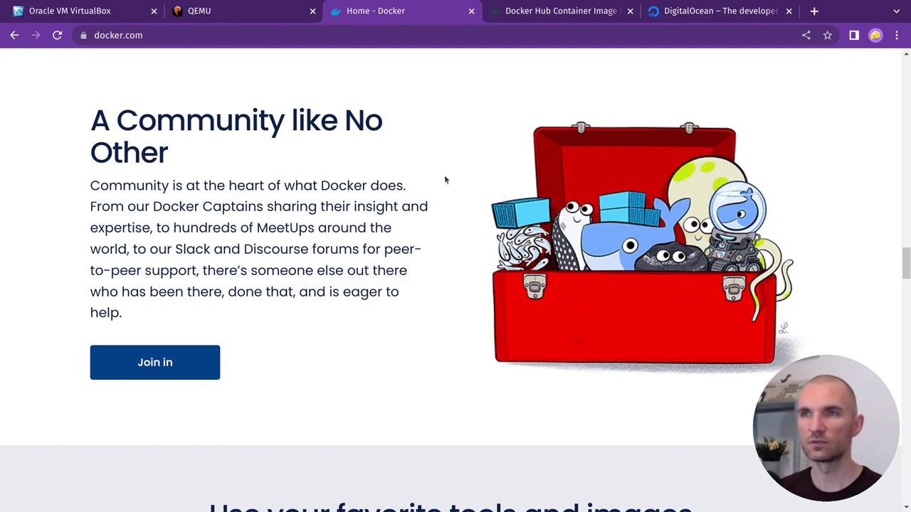
pyautogui.scroll(-4, 443, 180)
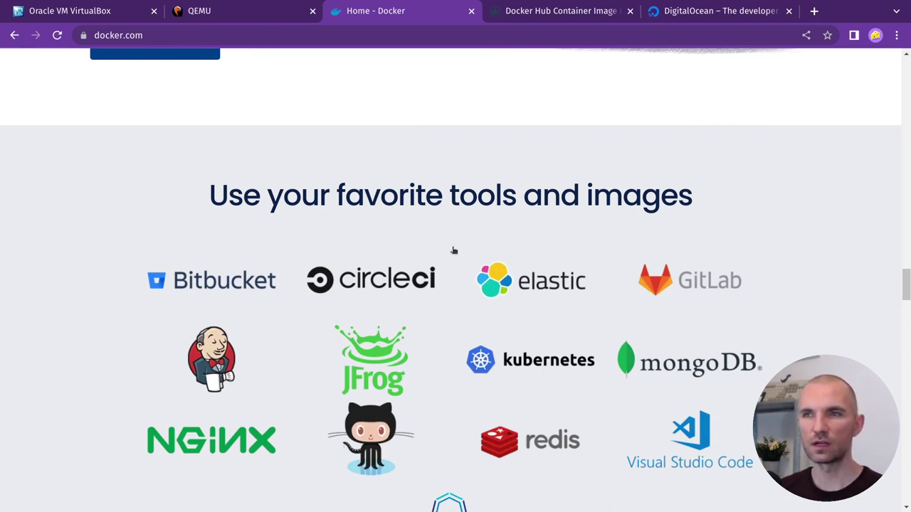
pyautogui.scroll(-5, 416, 286)
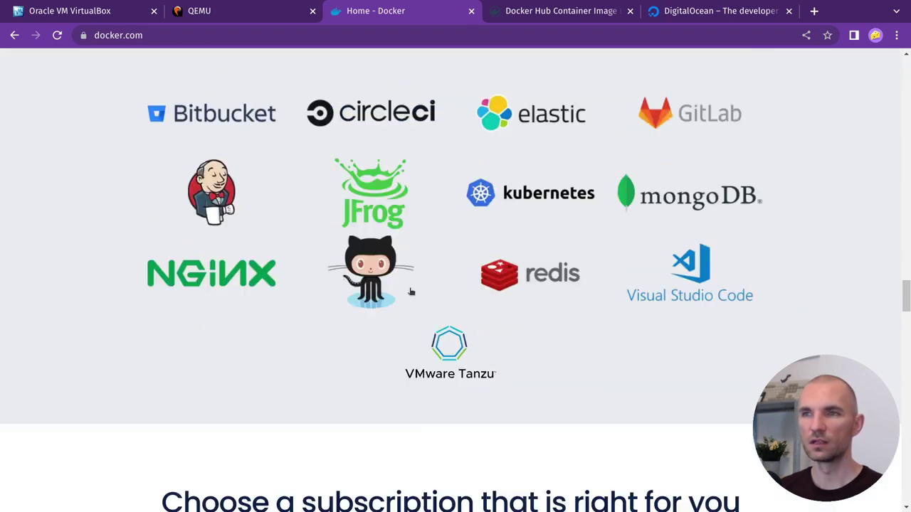
pyautogui.scroll(-6, 429, 288)
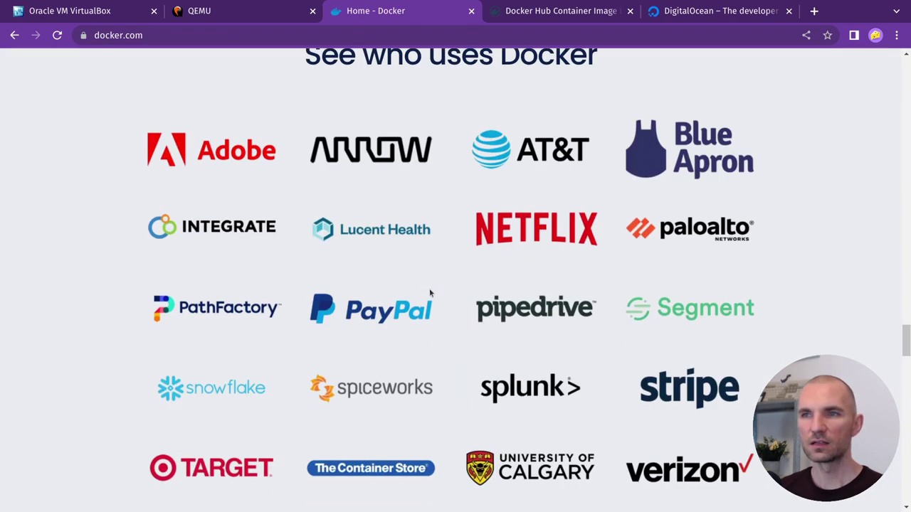
# Look through the rest of the Docker home page down to the footer, then return to its beginning
pyautogui.scroll(-11, 451, 329)
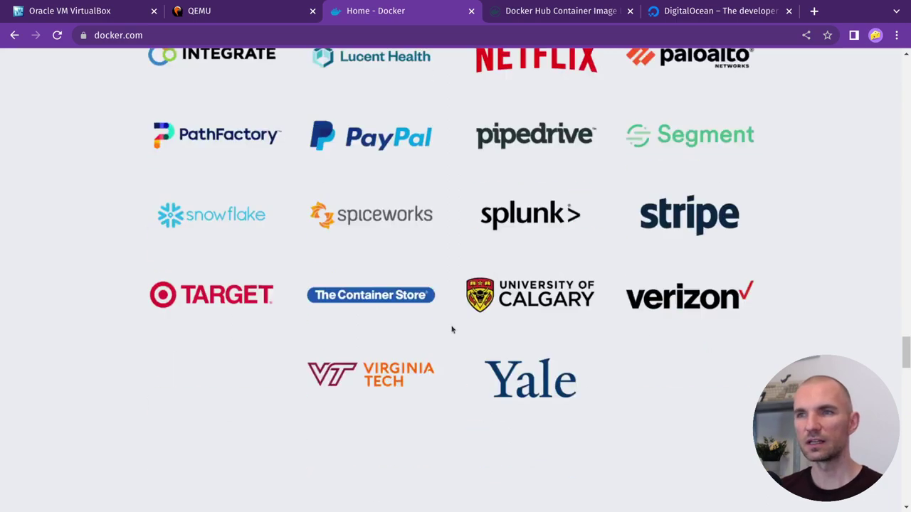
pyautogui.scroll(-5, 451, 329)
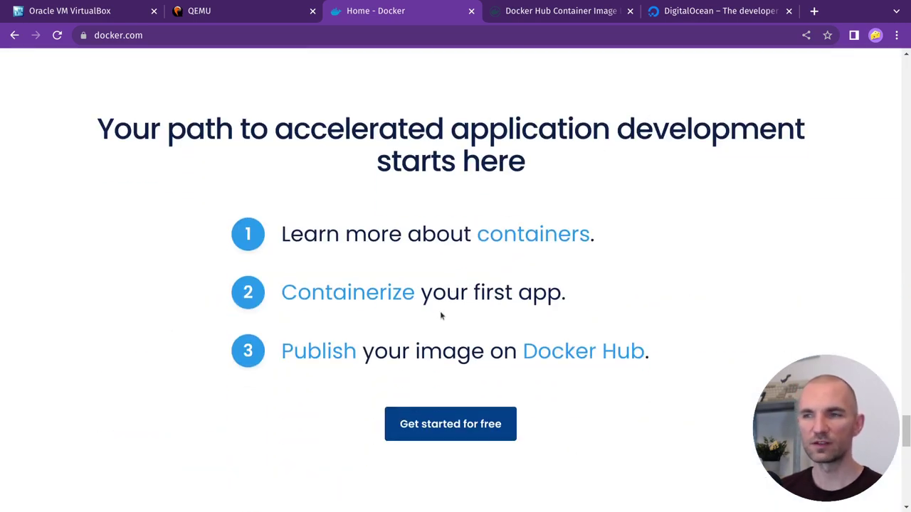
pyautogui.scroll(-6, 441, 315)
pyautogui.scroll(-3, 440, 315)
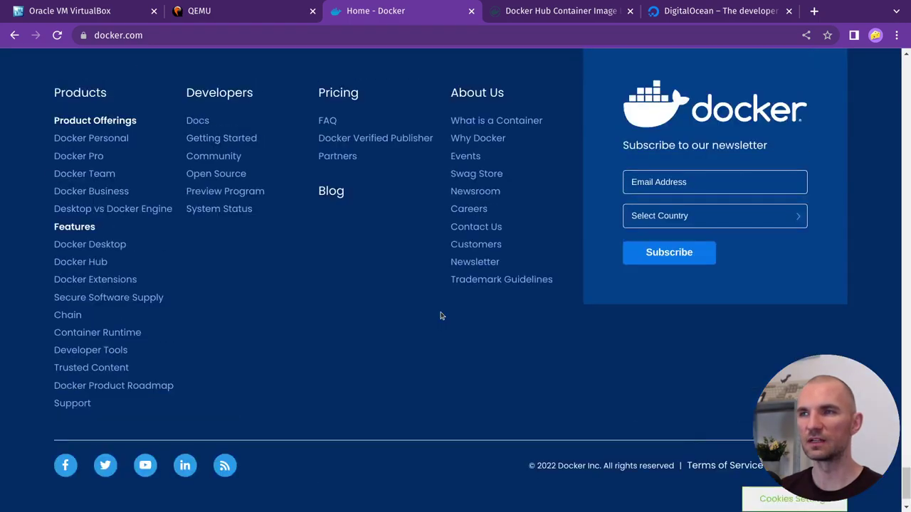
pyautogui.scroll(20, 440, 315)
pyautogui.scroll(15, 440, 315)
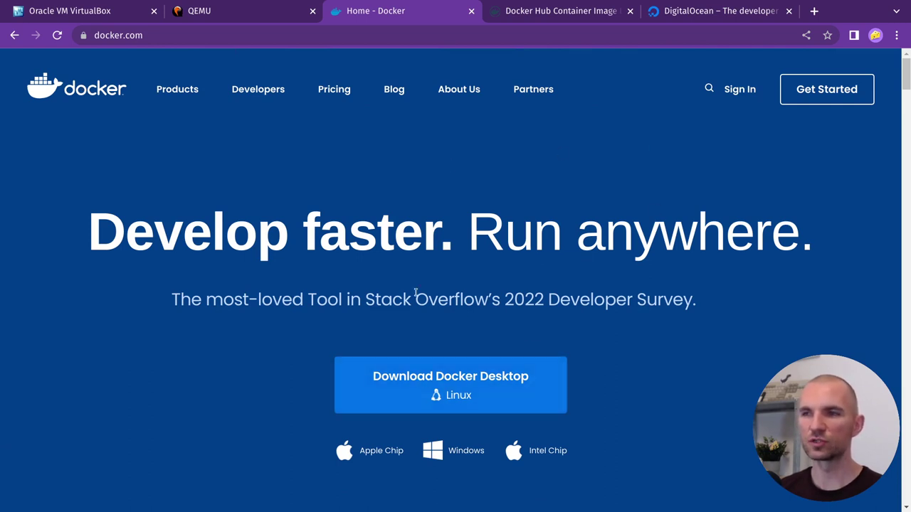
pyautogui.scroll(-2, 415, 297)
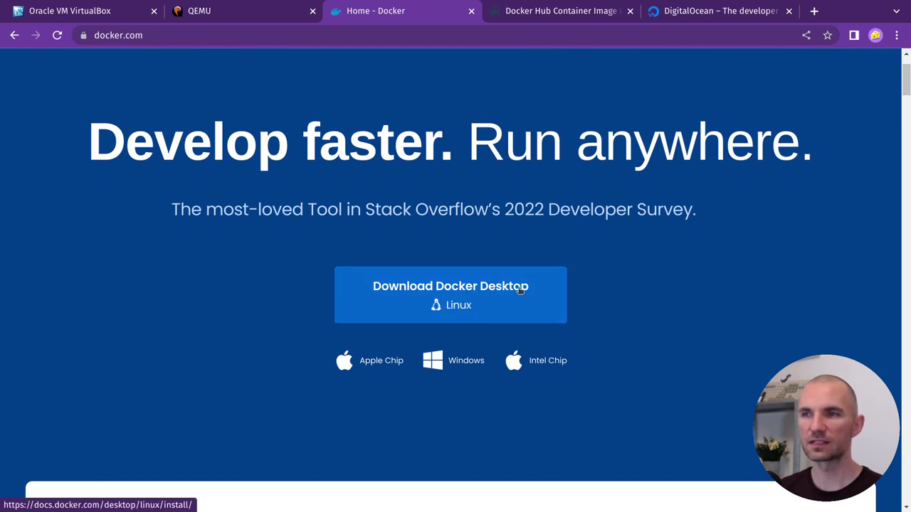
pyautogui.click(466, 360)
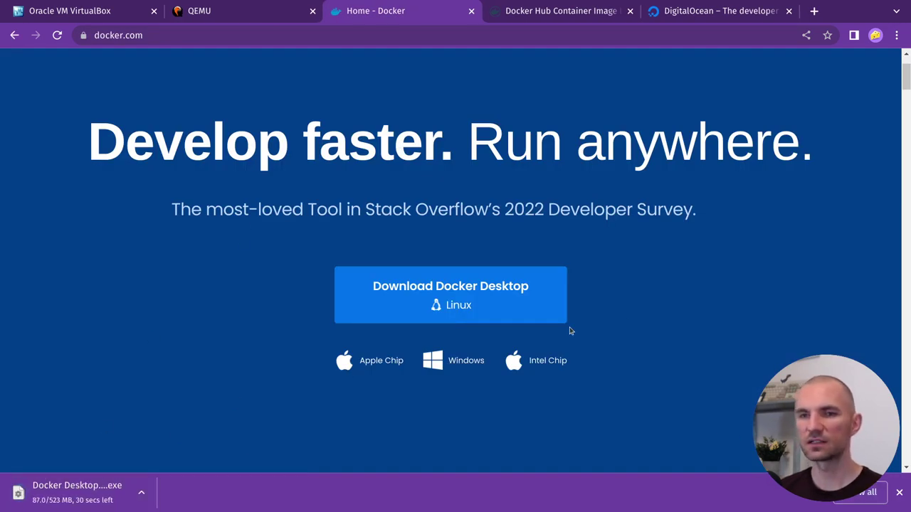
pyautogui.click(141, 496)
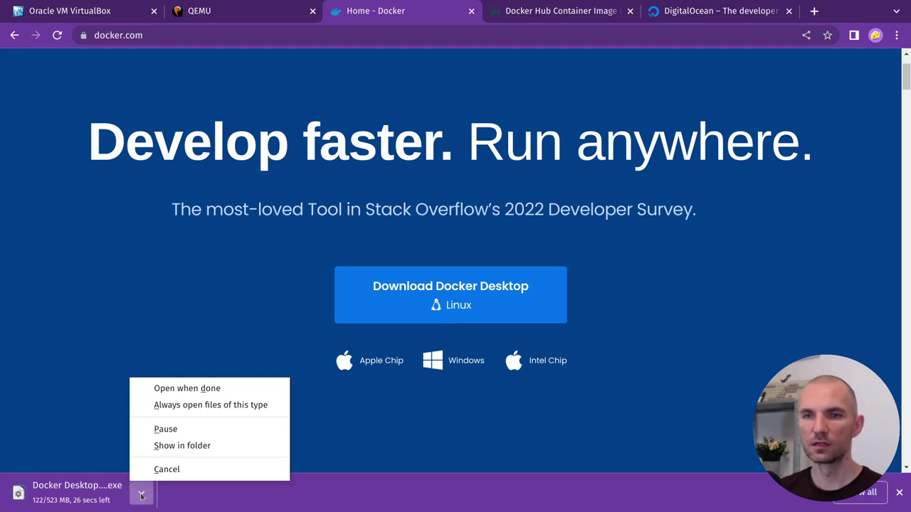
pyautogui.click(175, 469)
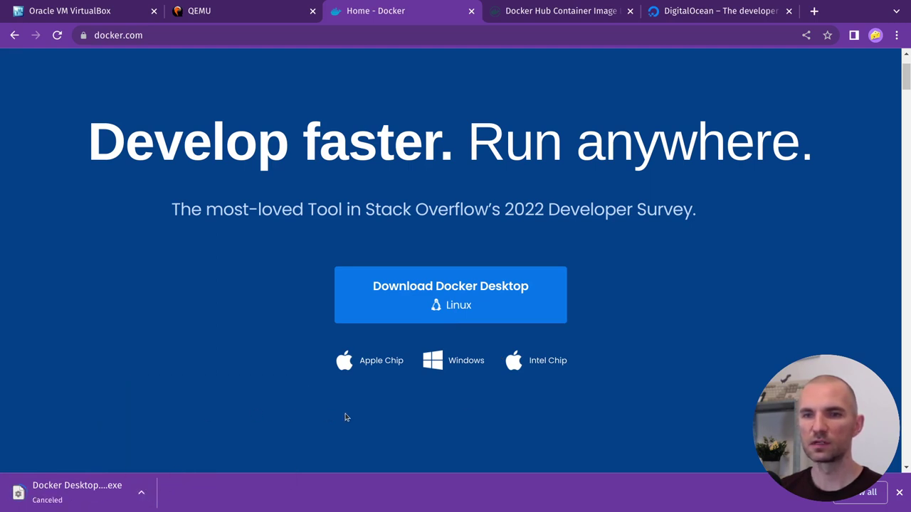
pyautogui.click(900, 493)
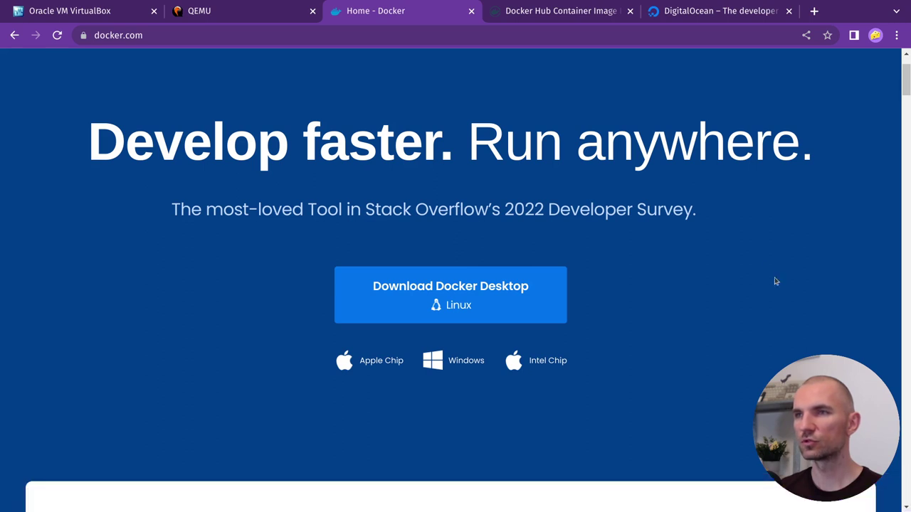
# Open the Get Started page and look through its Docker Desktop, Docker Hub and plan sections
pyautogui.scroll(2, 759, 256)
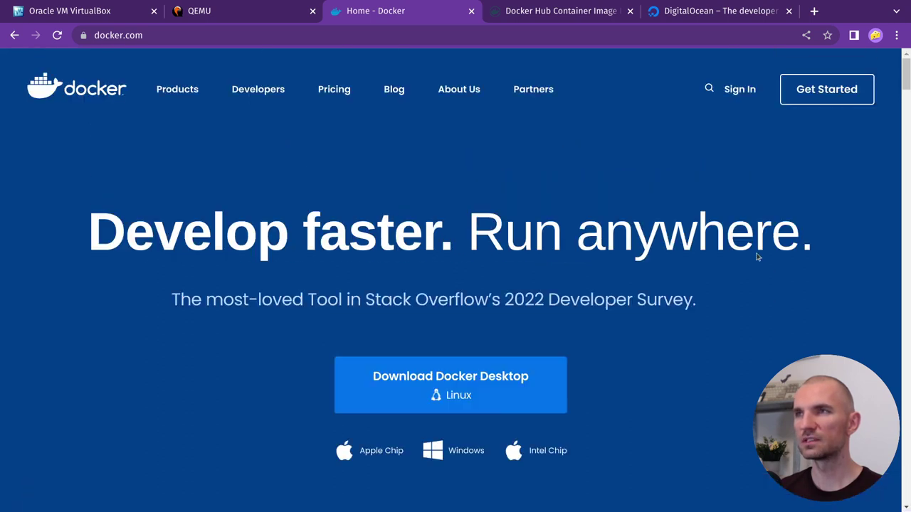
pyautogui.click(798, 100)
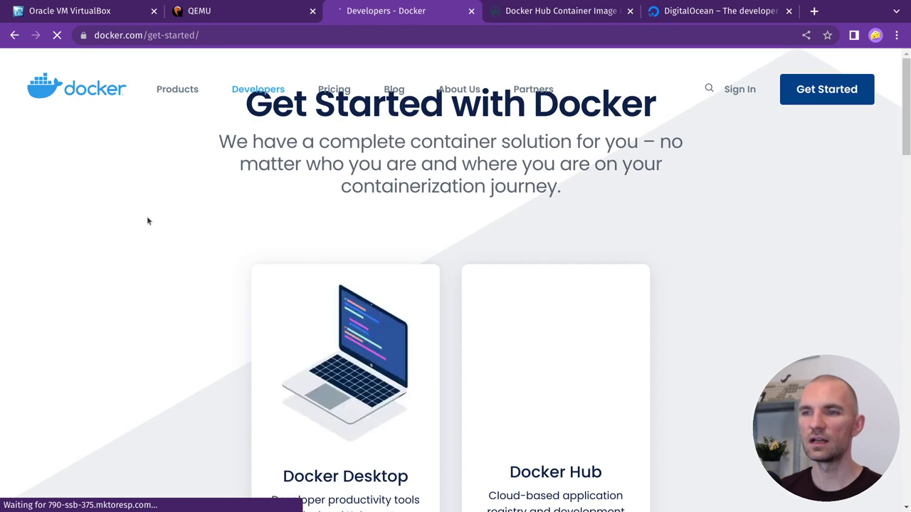
pyautogui.scroll(-3, 148, 221)
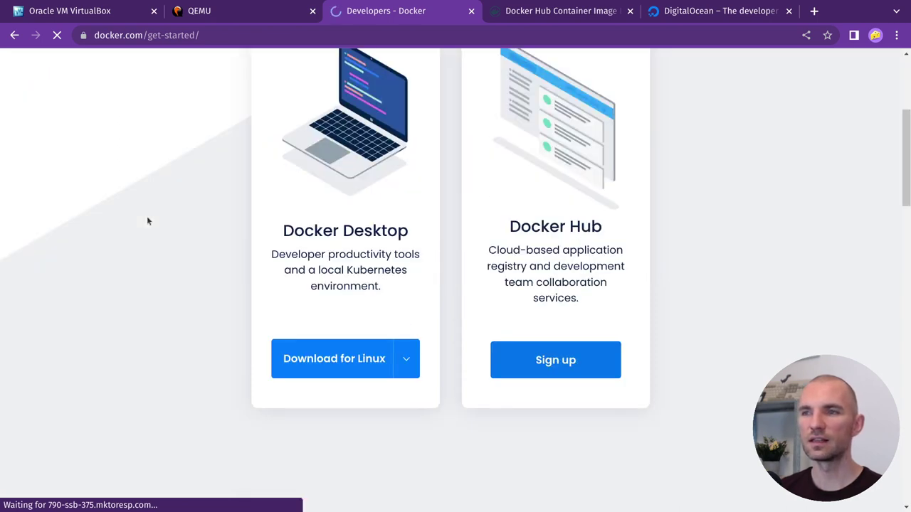
pyautogui.scroll(3, 189, 230)
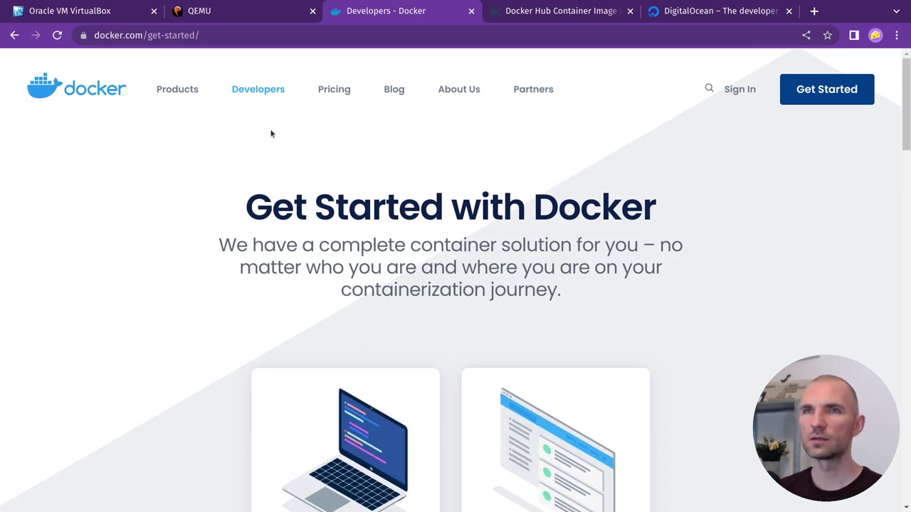
pyautogui.scroll(-1, 175, 252)
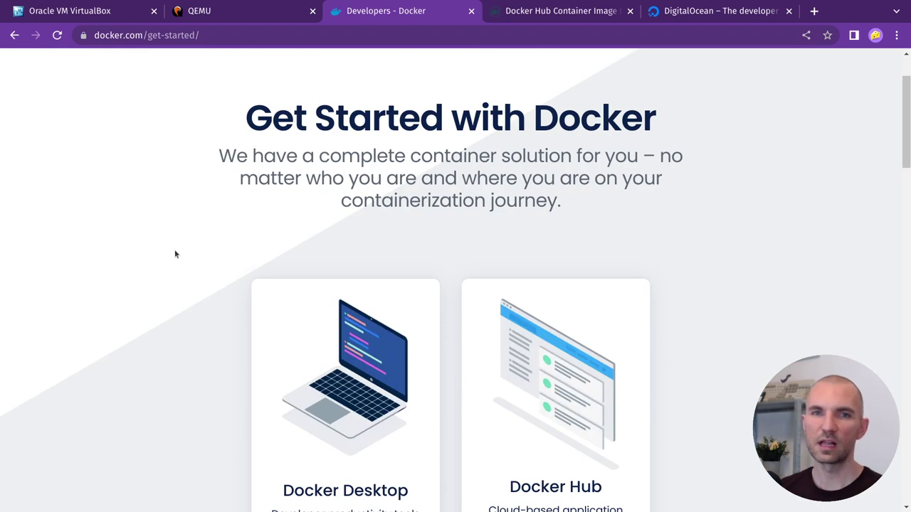
pyautogui.scroll(-8, 174, 249)
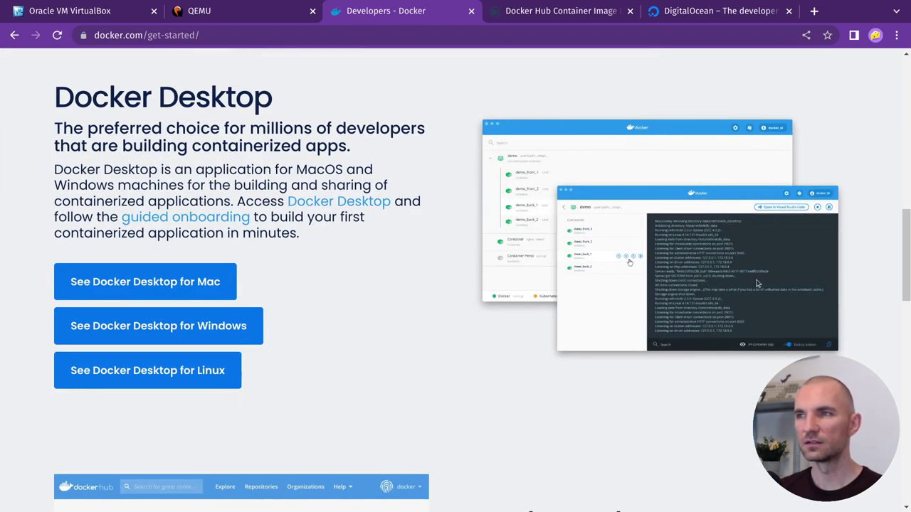
pyautogui.scroll(-10, 447, 277)
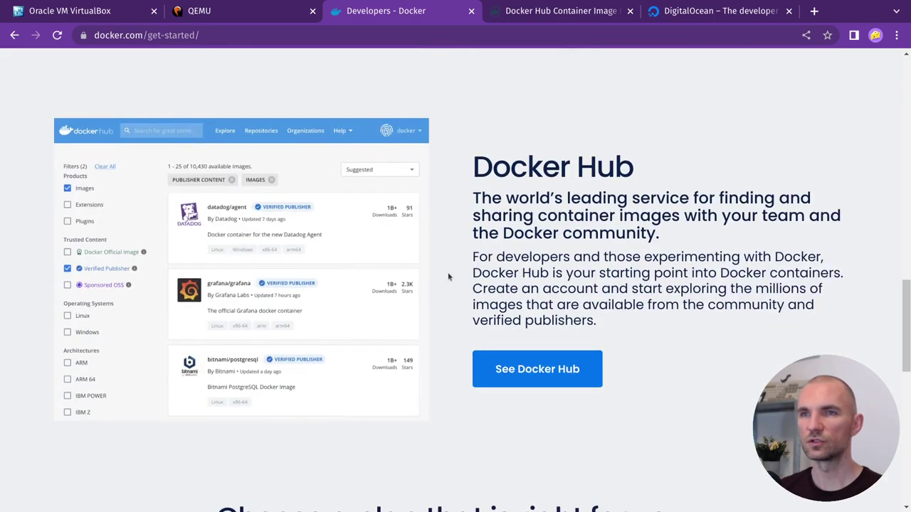
pyautogui.scroll(4, 449, 277)
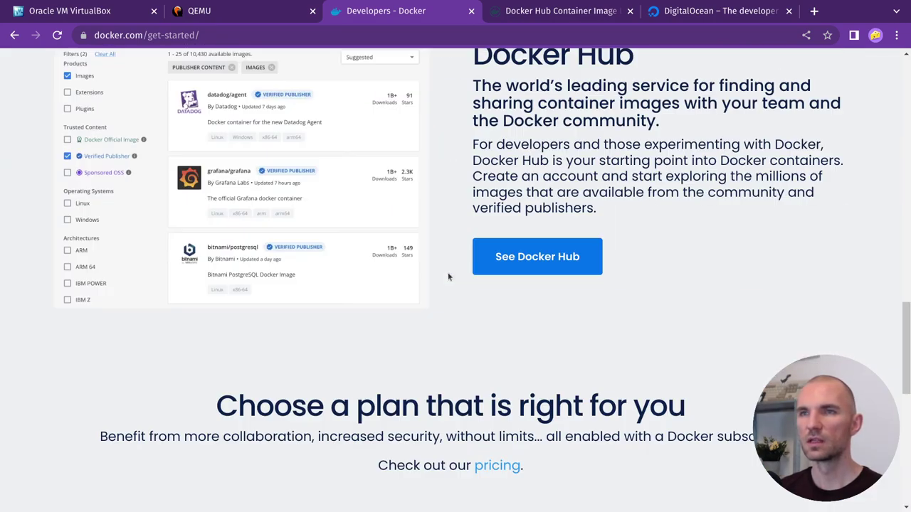
pyautogui.scroll(5, 449, 277)
pyautogui.scroll(8, 448, 272)
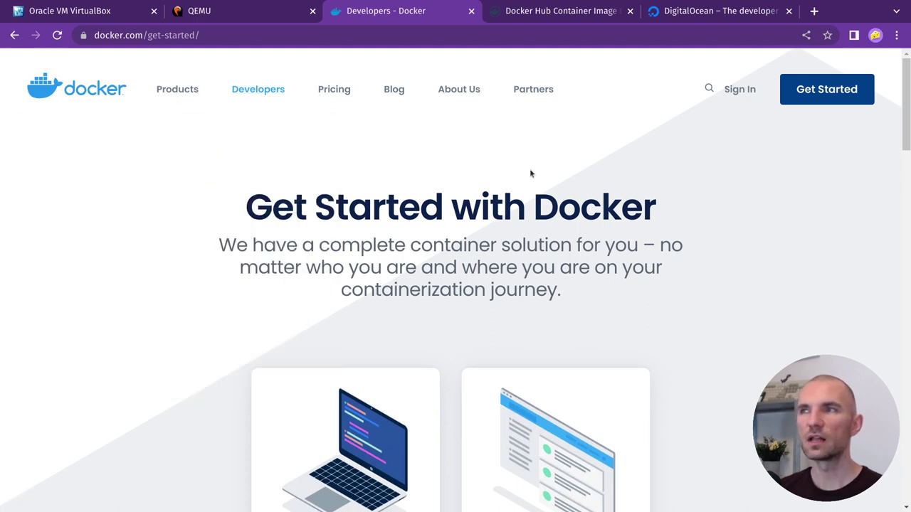
# Open the Desktop vs Docker Engine page and skim it down to the Additional resources section
pyautogui.moveTo(188, 86)
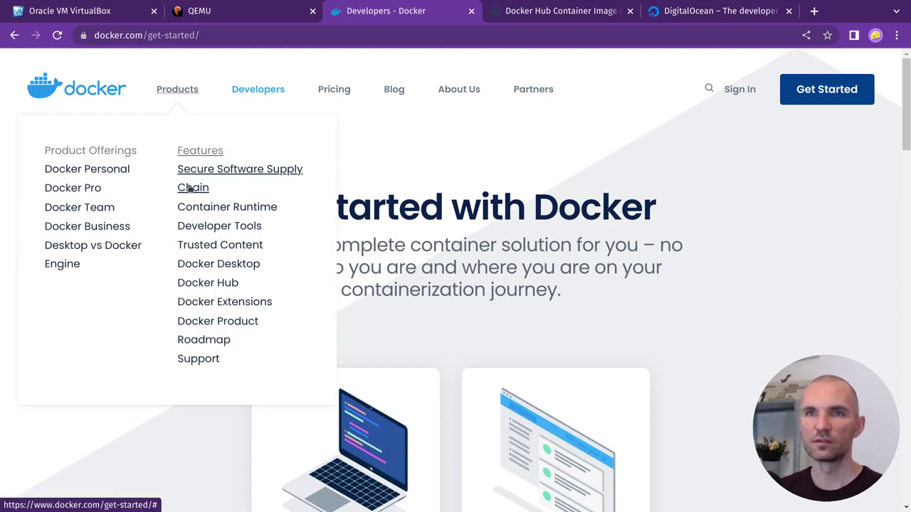
pyautogui.click(107, 250)
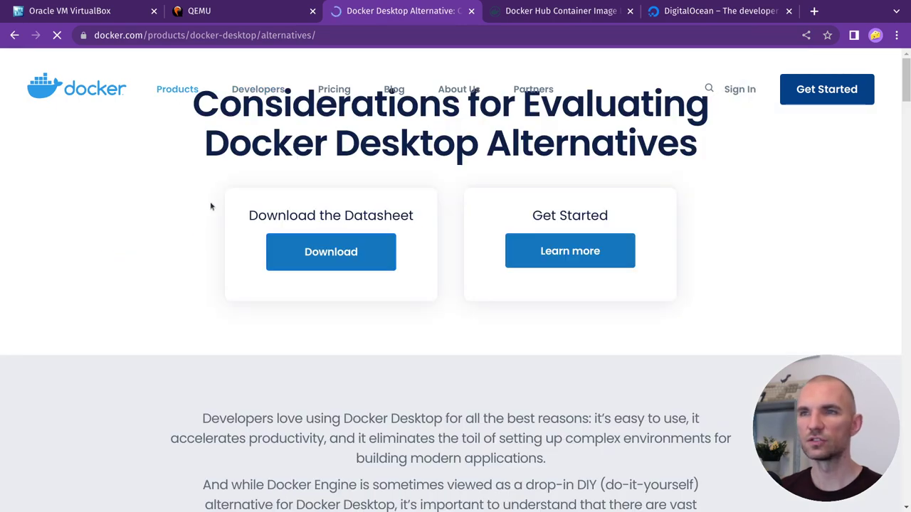
pyautogui.scroll(-8, 208, 255)
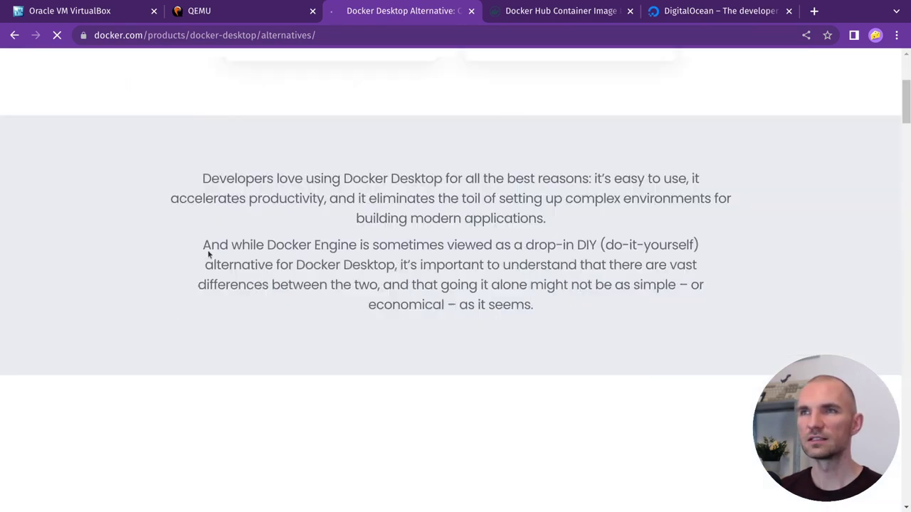
pyautogui.scroll(-3, 208, 255)
pyautogui.scroll(12, 208, 255)
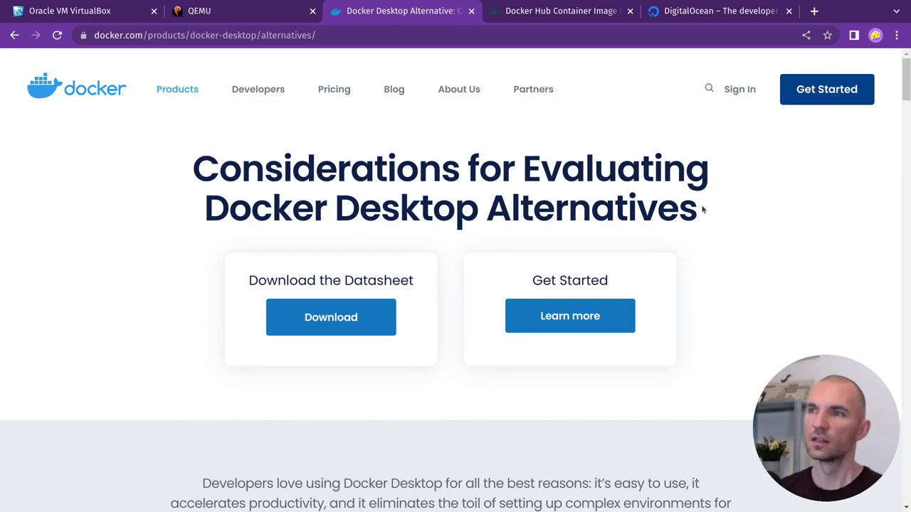
pyautogui.scroll(-15, 696, 225)
pyautogui.scroll(-15, 696, 229)
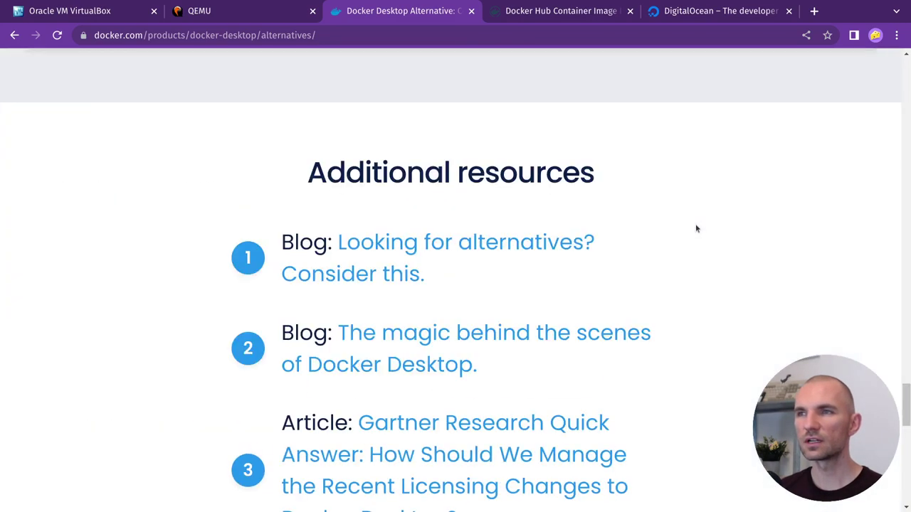
# Examine the side-by-side comparison table of DIY Docker Engine and Docker Desktop, then return to the page heading
pyautogui.scroll(12, 696, 228)
pyautogui.scroll(1, 696, 229)
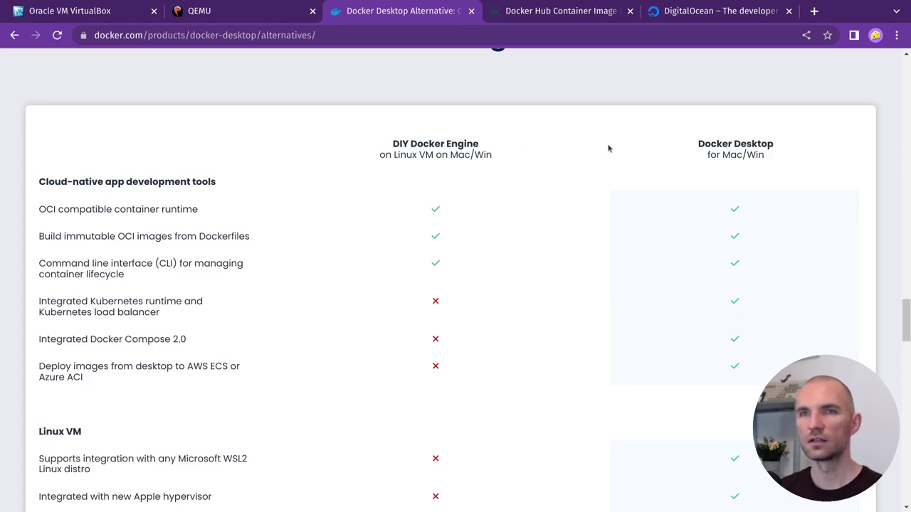
pyautogui.scroll(-1, 608, 148)
pyautogui.scroll(-2, 609, 148)
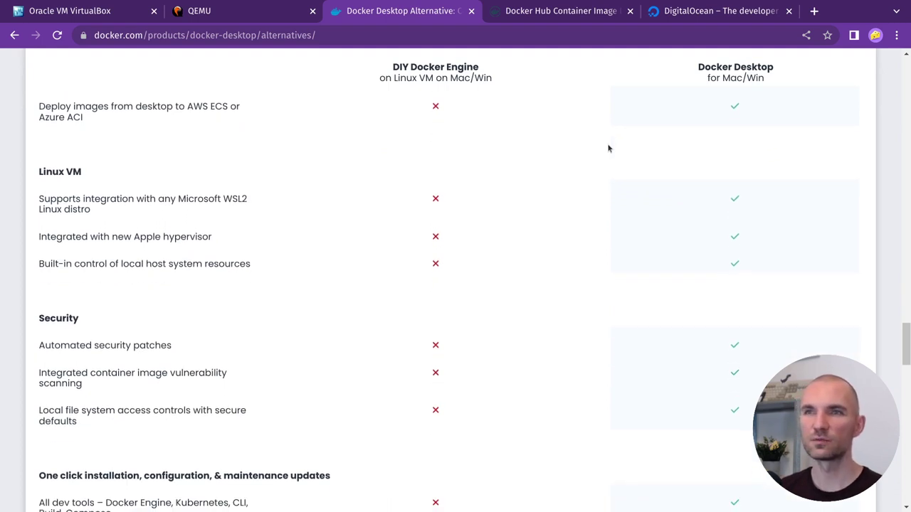
pyautogui.scroll(-2, 608, 148)
pyautogui.scroll(-4, 609, 148)
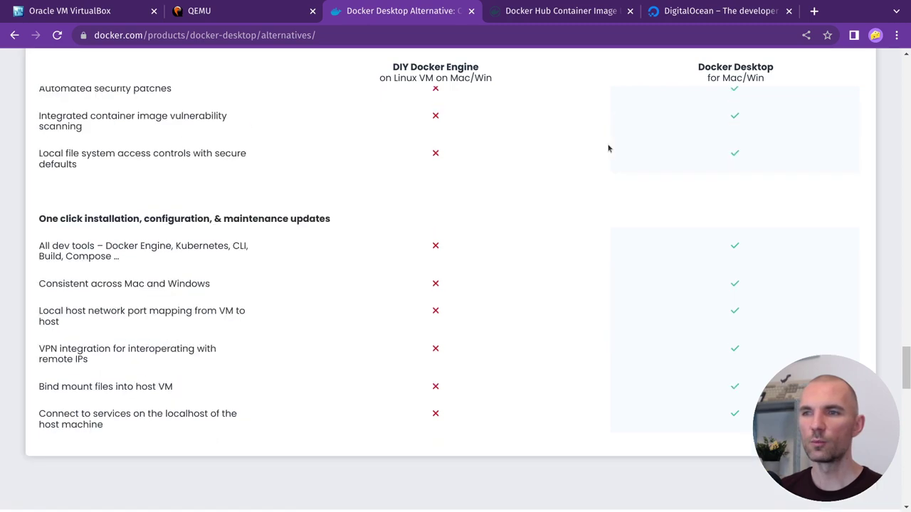
pyautogui.scroll(2, 608, 148)
pyautogui.scroll(10, 609, 148)
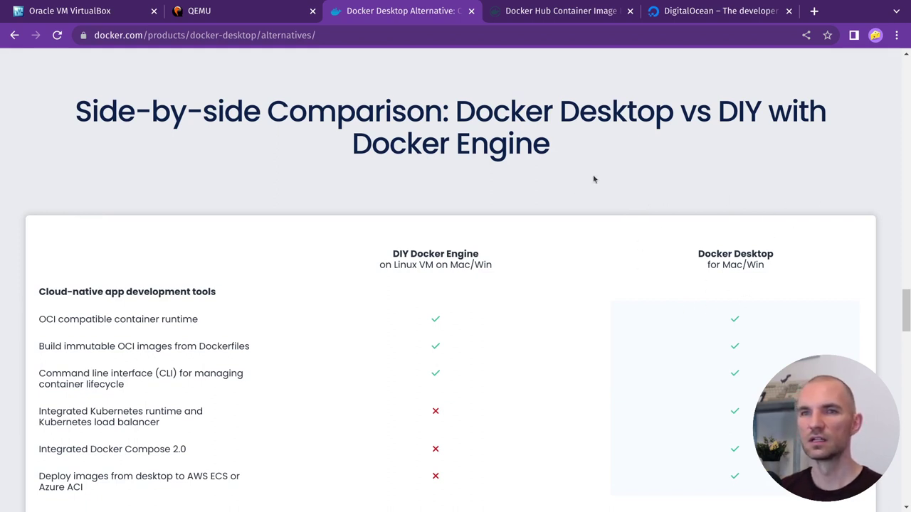
pyautogui.scroll(15, 594, 180)
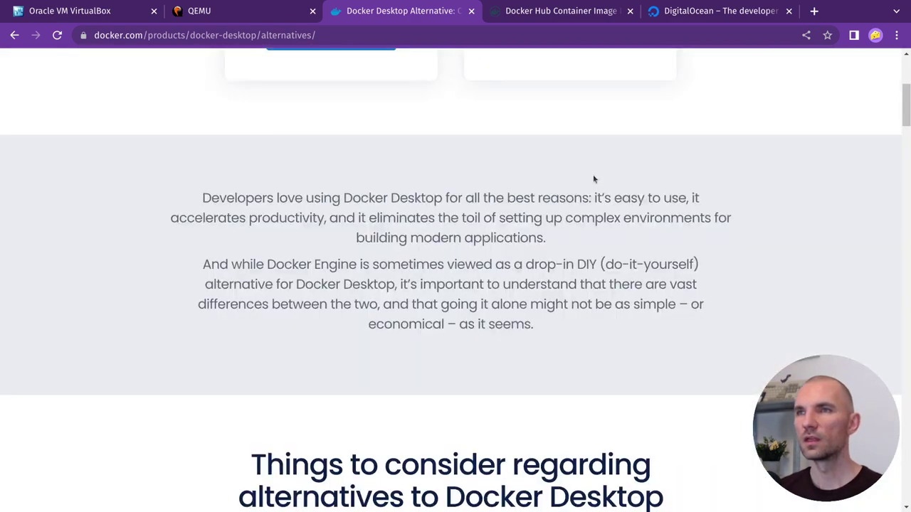
pyautogui.scroll(4, 594, 179)
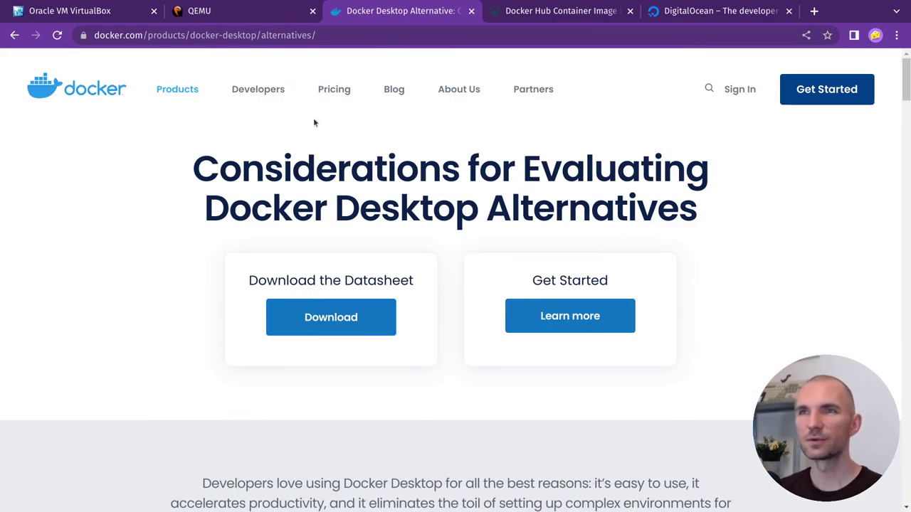
# Open the developers' Getting started page and look through it down to the footer links
pyautogui.moveTo(277, 89)
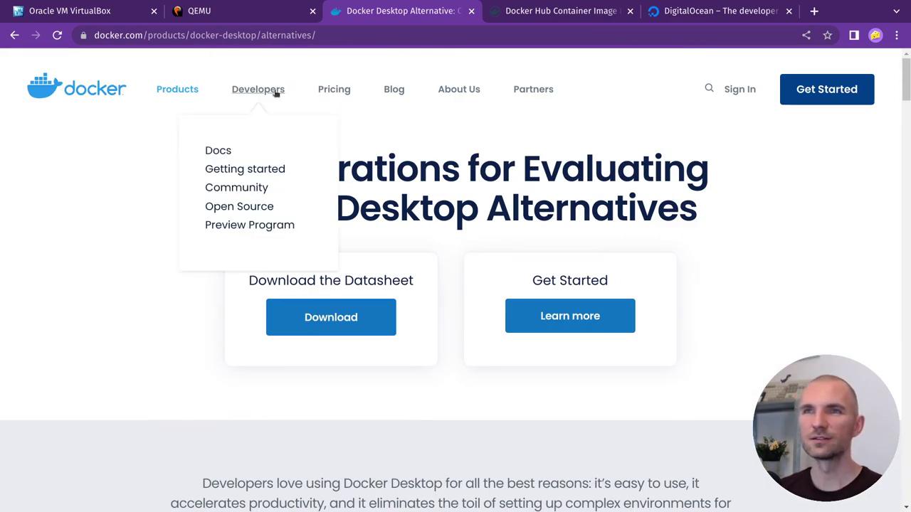
pyautogui.click(228, 168)
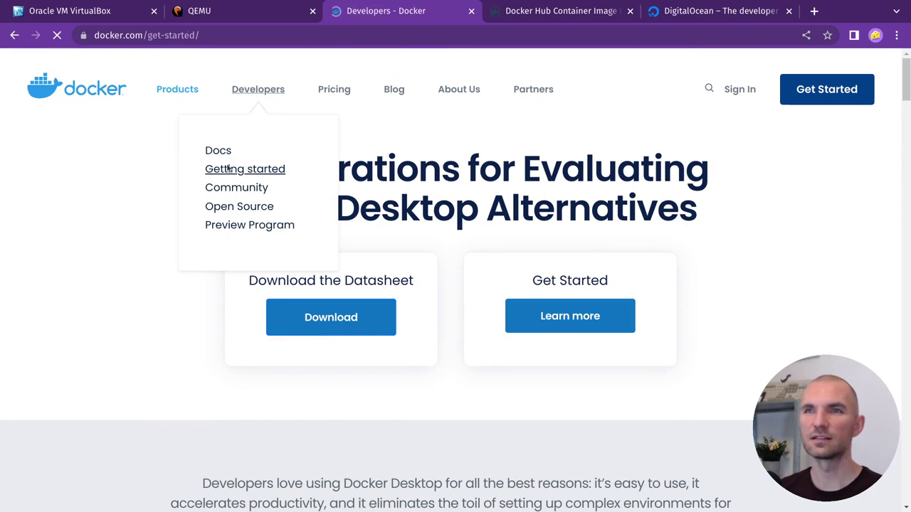
pyautogui.scroll(-3, 241, 301)
pyautogui.scroll(-7, 240, 301)
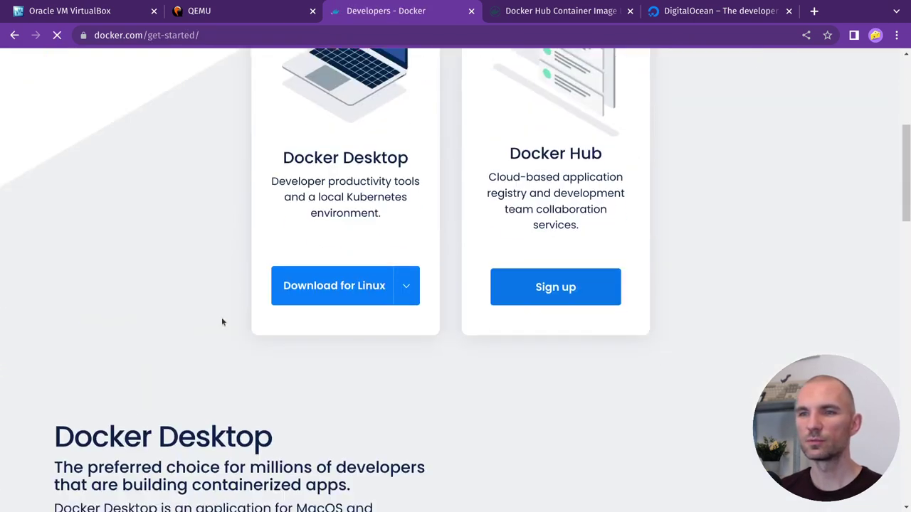
pyautogui.scroll(-10, 200, 362)
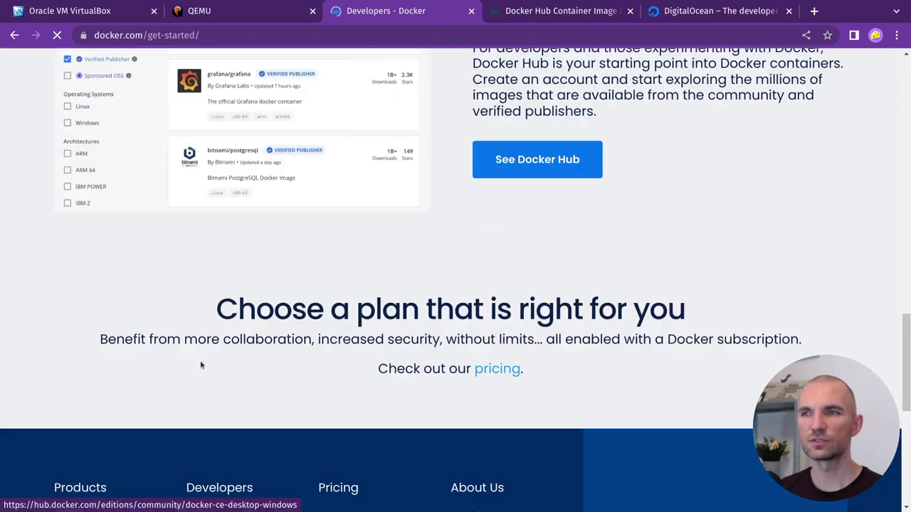
pyautogui.scroll(6, 354, 328)
pyautogui.scroll(-8, 488, 323)
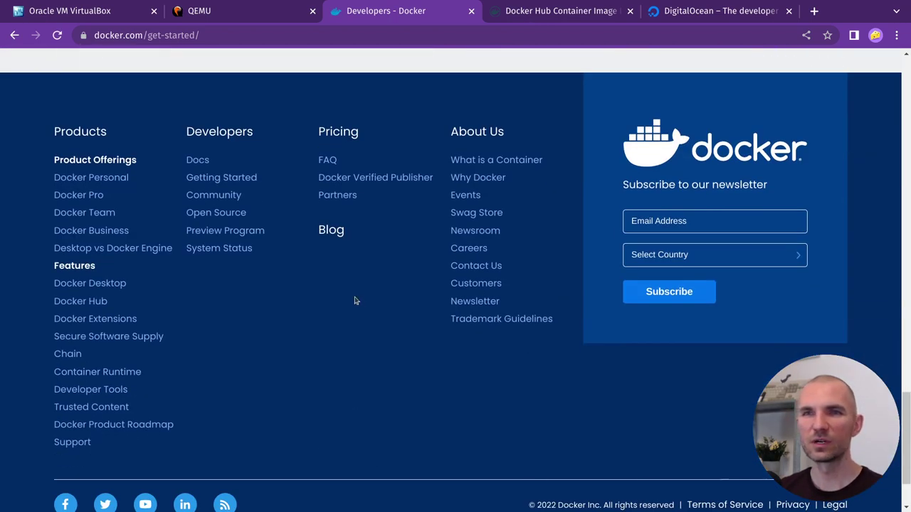
pyautogui.scroll(-2, 356, 300)
pyautogui.scroll(2, 348, 302)
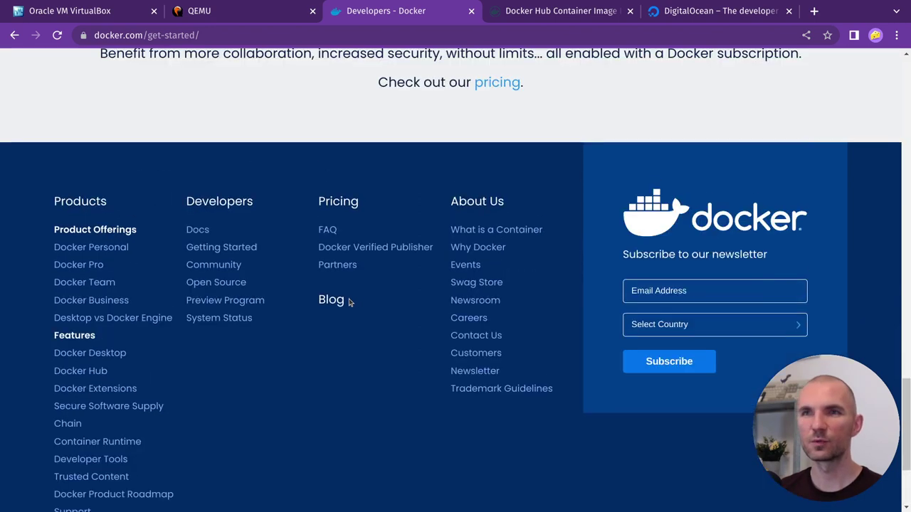
# Return to the heading of the Getting started page and open the developers' Community page
pyautogui.scroll(-1, 349, 302)
pyautogui.press('Home')
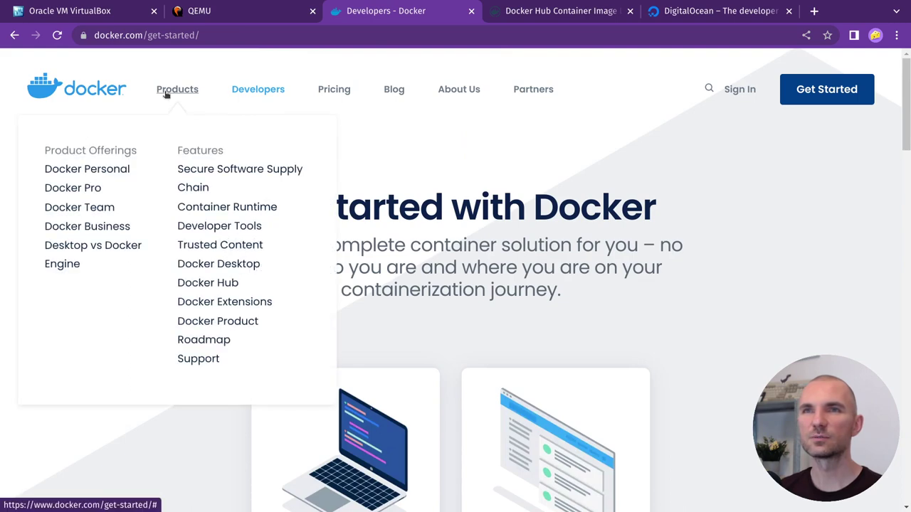
pyautogui.moveTo(234, 90)
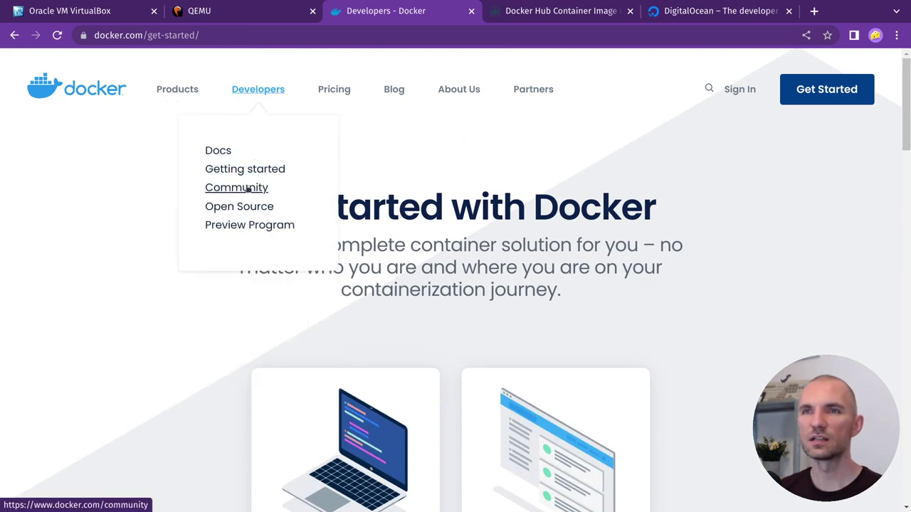
pyautogui.click(248, 188)
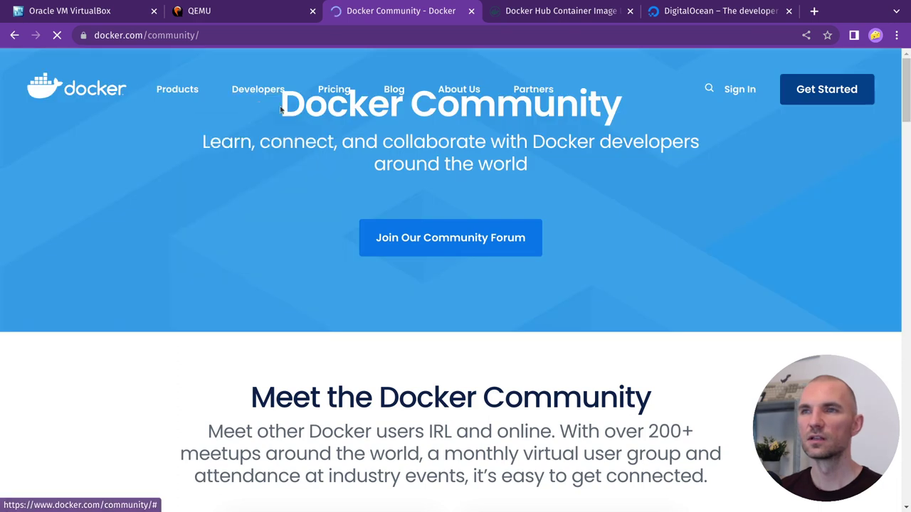
# Open the developers' Open Source page and look through its project cards as far as Docker CLI
pyautogui.moveTo(281, 108)
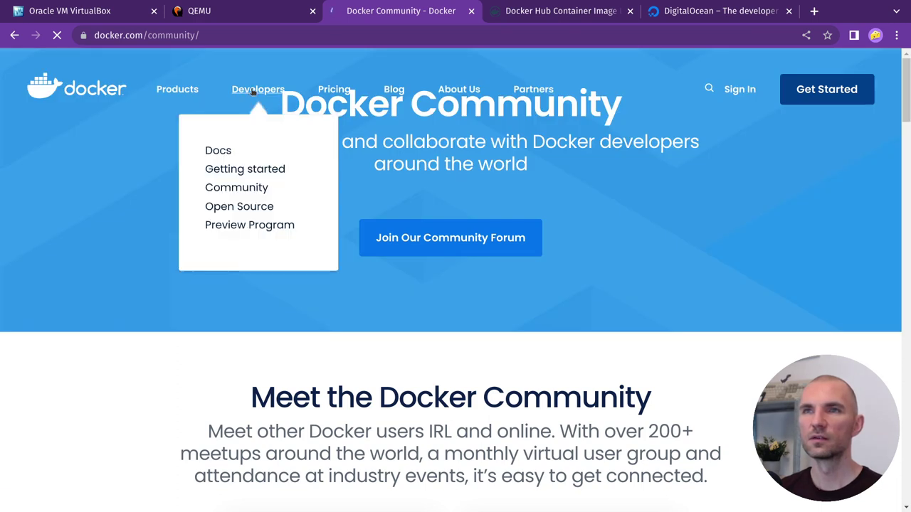
pyautogui.click(245, 209)
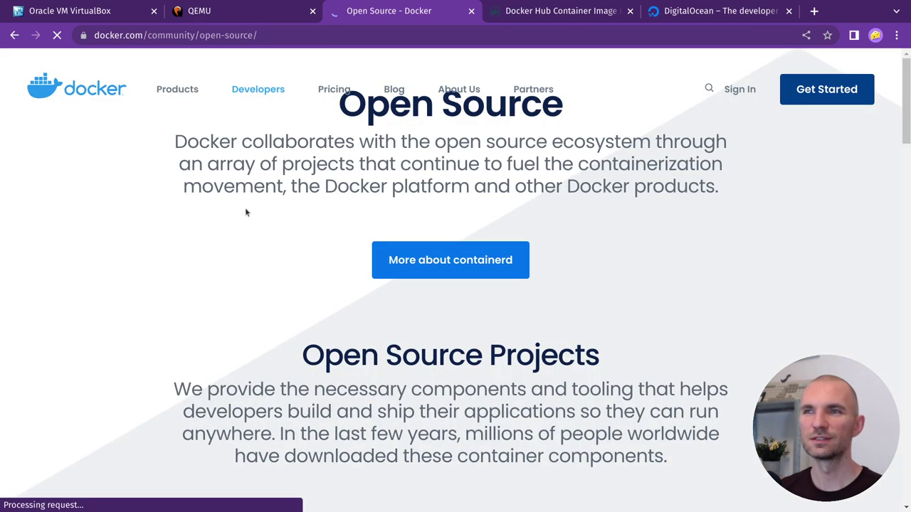
pyautogui.scroll(-5, 229, 281)
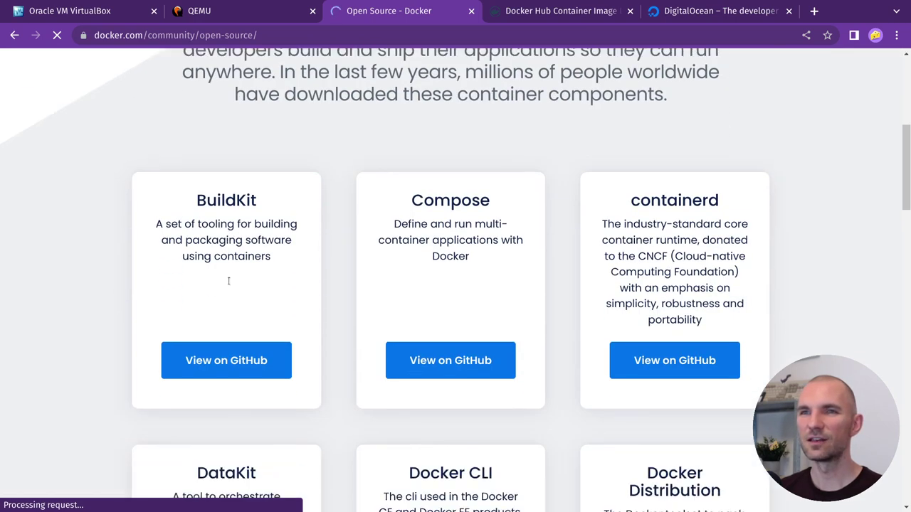
pyautogui.scroll(-3, 228, 281)
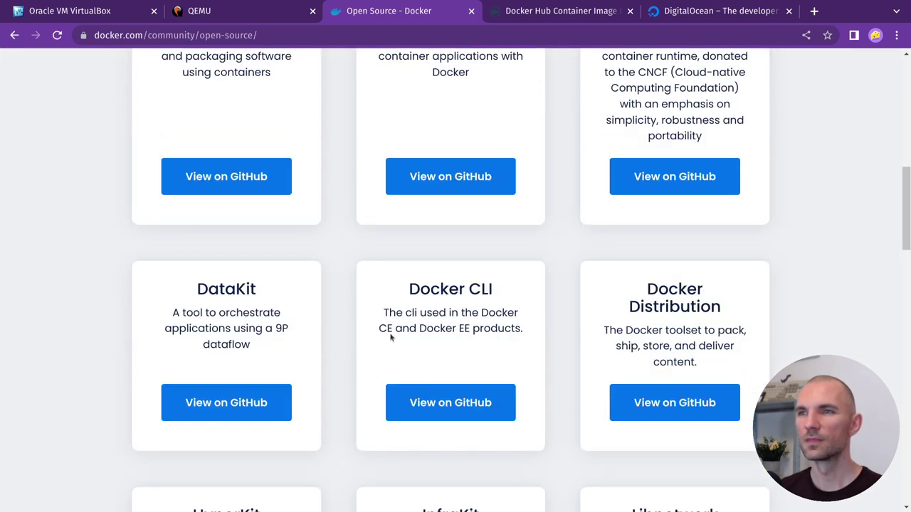
pyautogui.scroll(-1, 389, 338)
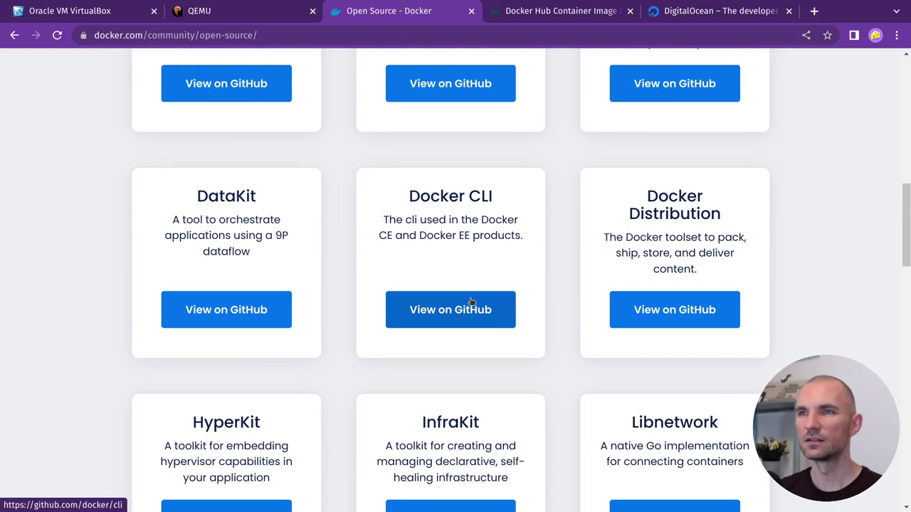
# Open the Docker CLI repository on GitHub, skim its README through the Licensing section, and close the repository page
pyautogui.click(466, 307)
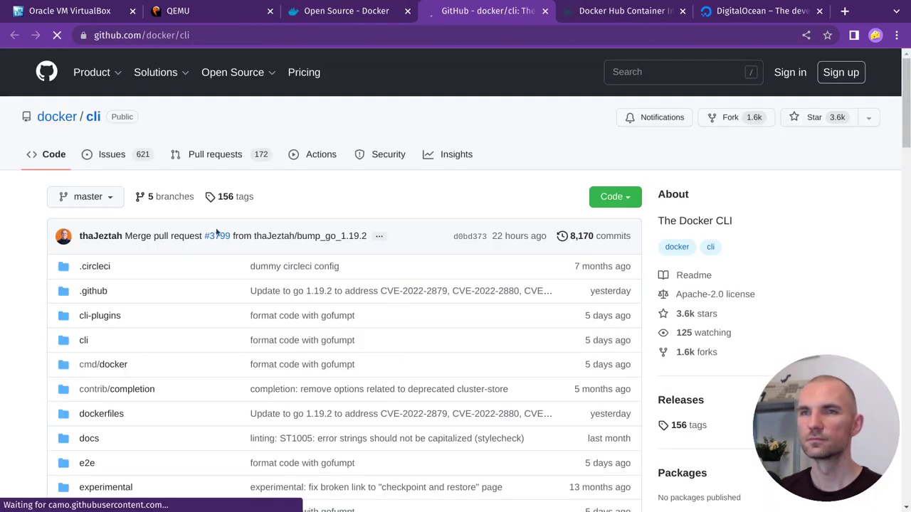
pyautogui.scroll(-8, 217, 249)
pyautogui.scroll(-6, 217, 250)
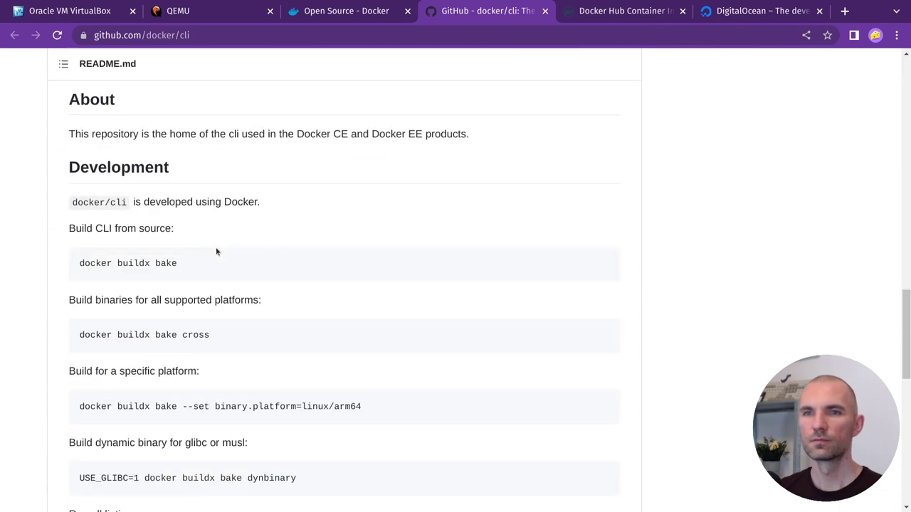
pyautogui.scroll(-2, 258, 227)
pyautogui.scroll(-9, 259, 228)
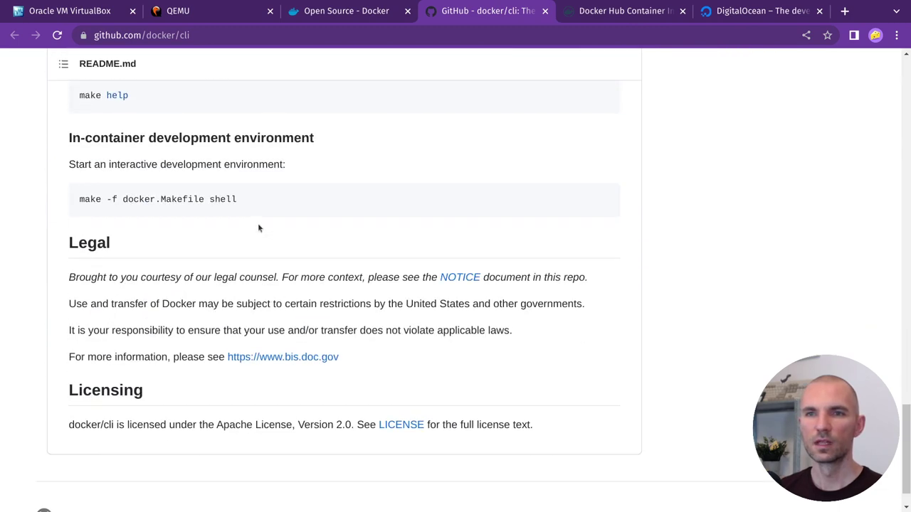
pyautogui.scroll(12, 258, 227)
pyautogui.scroll(2, 258, 227)
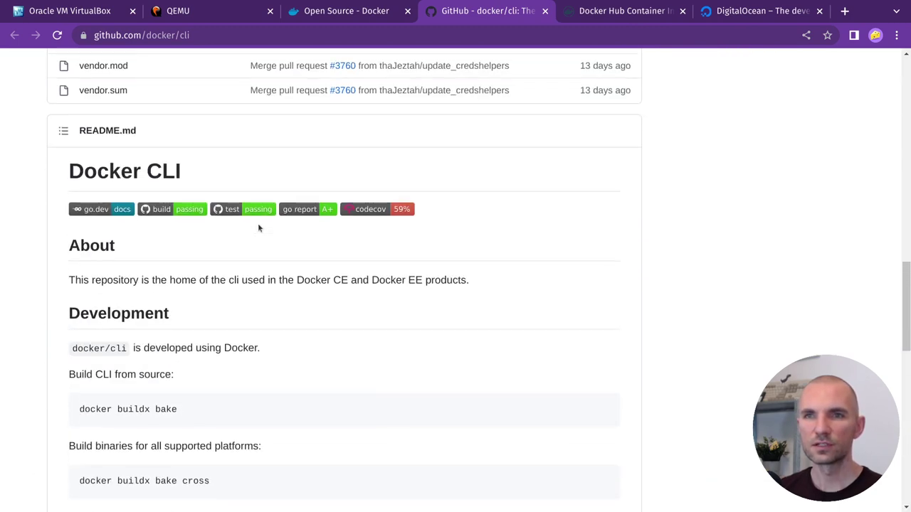
pyautogui.scroll(8, 258, 227)
pyautogui.scroll(6, 258, 228)
pyautogui.hotkey('ctrl', 'w')
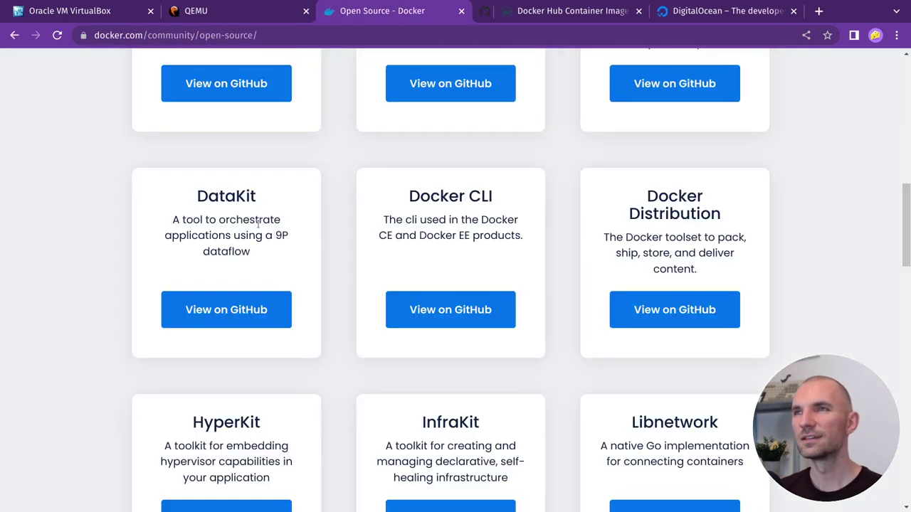
# Look through the remaining open source project cards, including Moby, Notary and Runc, down to the footer links
pyautogui.scroll(-3, 333, 226)
pyautogui.scroll(-8, 333, 227)
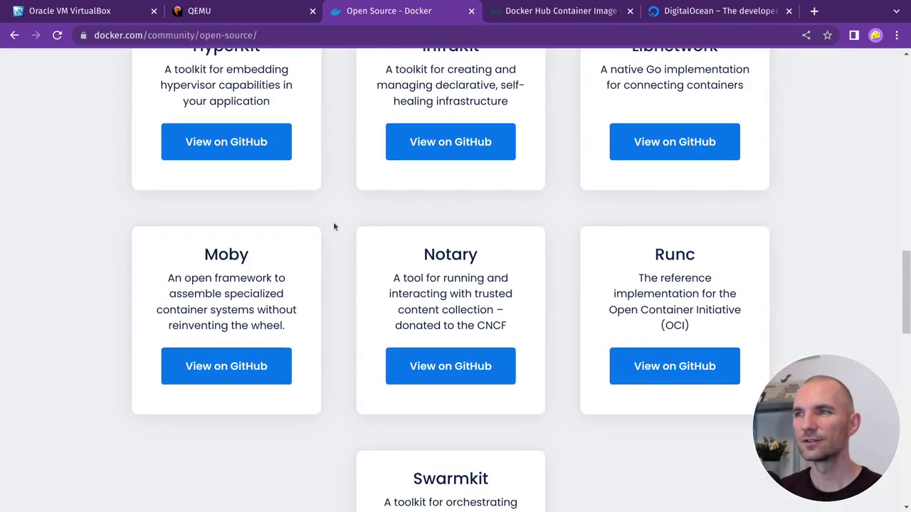
pyautogui.scroll(-6, 334, 249)
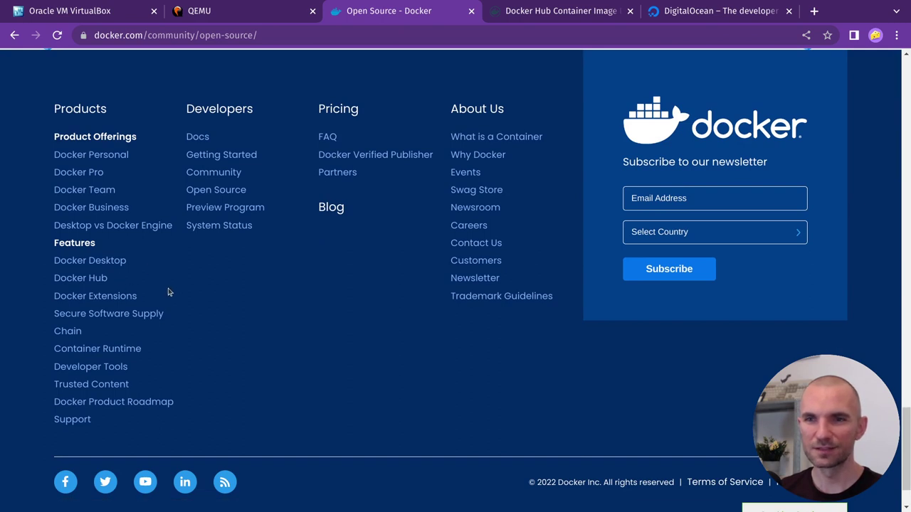
# Open the footer's Docker Hub link separately, then close it in favour of the already open hub.docker.com home page
pyautogui.middleClick(91, 282)
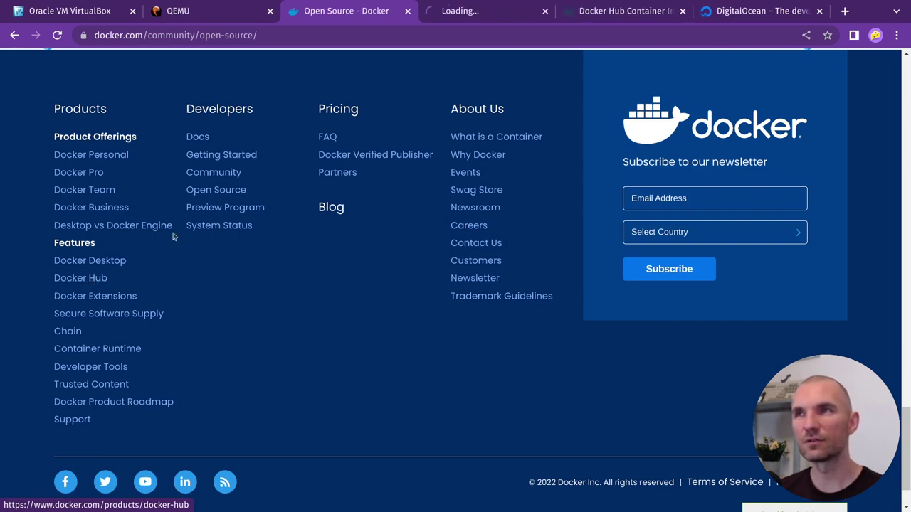
pyautogui.click(519, 11)
pyautogui.middleClick(518, 13)
pyautogui.click(517, 12)
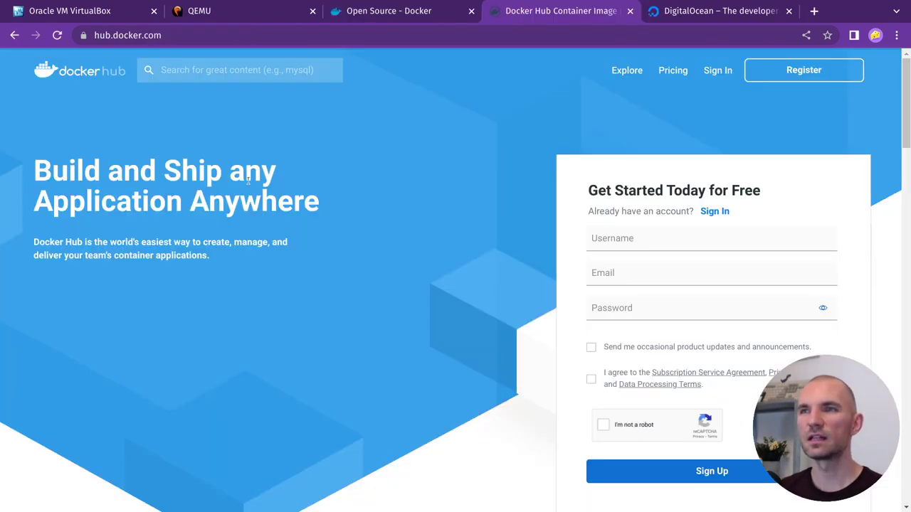
# Look through the Docker Hub home page's official images and team features, then return to its heading
pyautogui.scroll(-5, 358, 212)
pyautogui.scroll(-3, 357, 209)
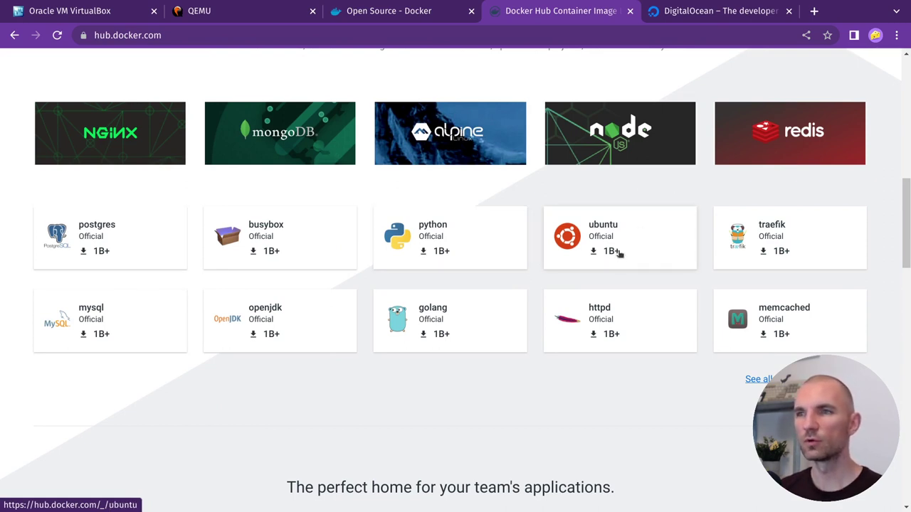
pyautogui.scroll(-3, 417, 367)
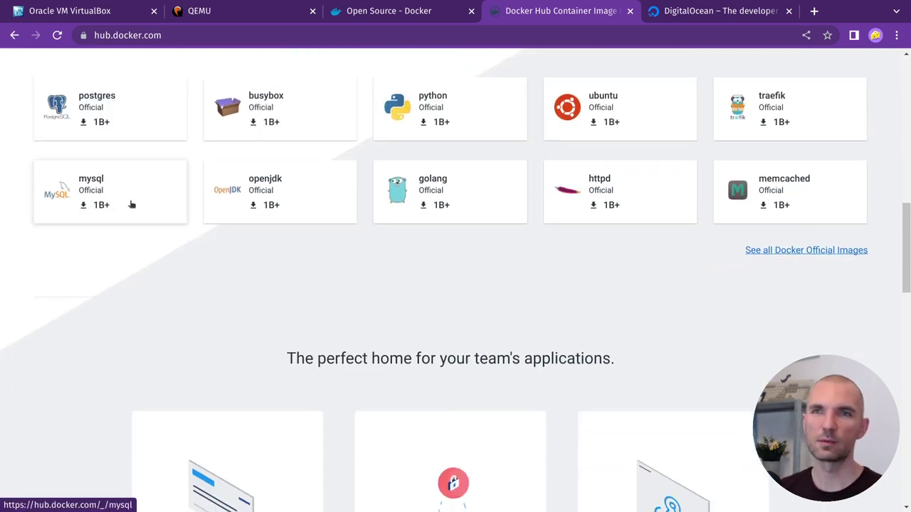
pyautogui.scroll(-1, 515, 288)
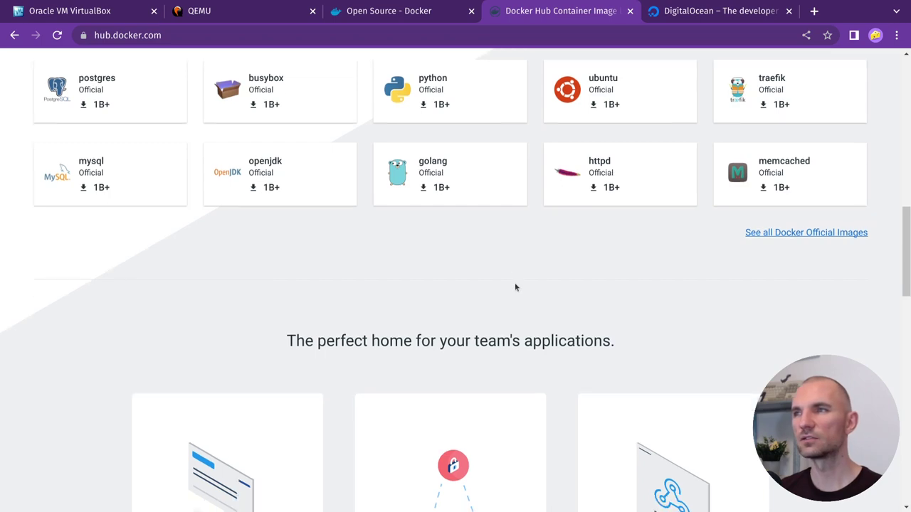
pyautogui.scroll(-2, 515, 286)
pyautogui.scroll(2, 514, 287)
pyautogui.scroll(-4, 499, 360)
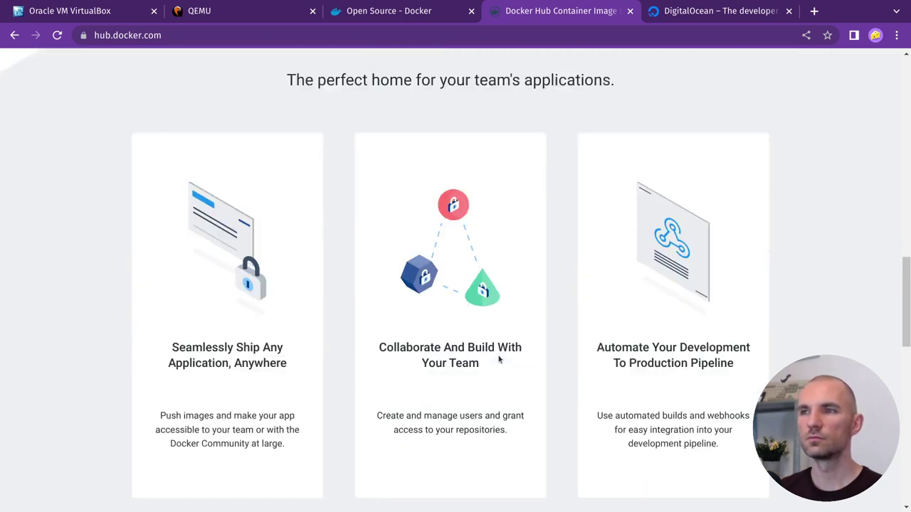
pyautogui.scroll(-6, 543, 329)
pyautogui.scroll(15, 542, 329)
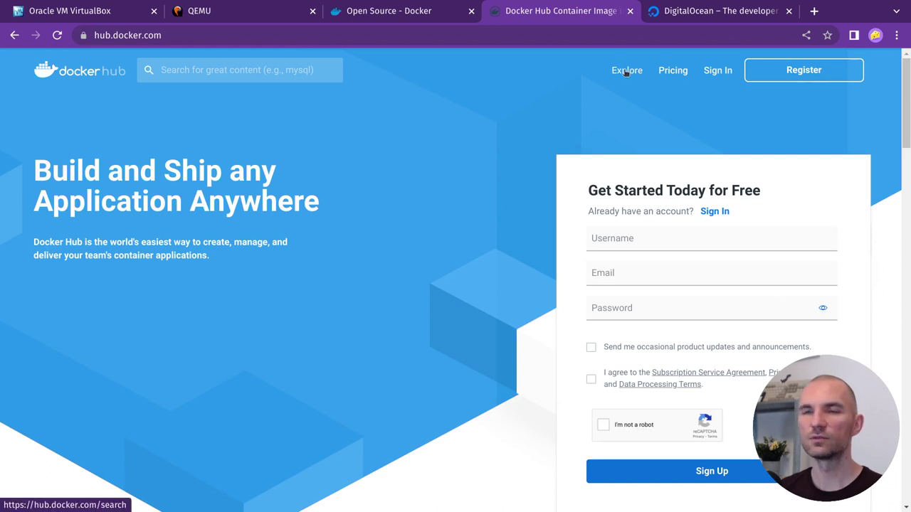
# Open Docker Hub's Explore catalogue and look through the official images from alpine to node
pyautogui.click(627, 71)
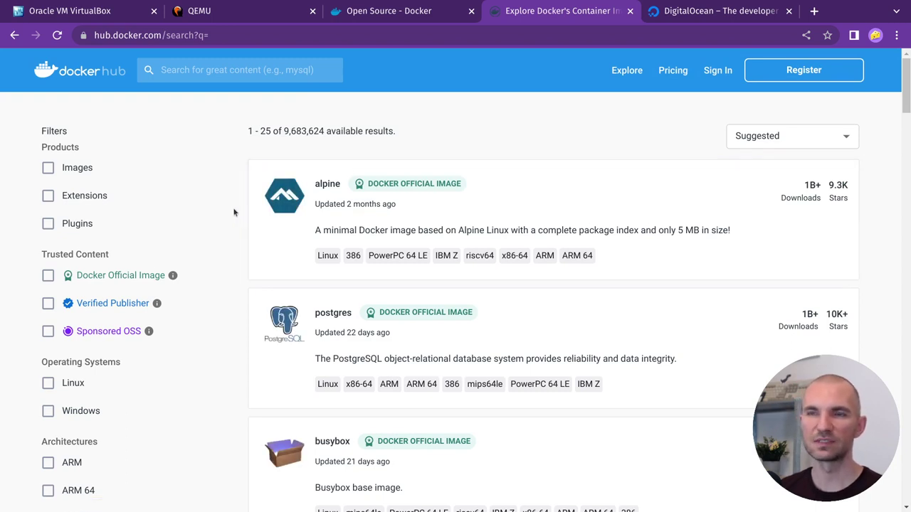
pyautogui.scroll(-1, 233, 212)
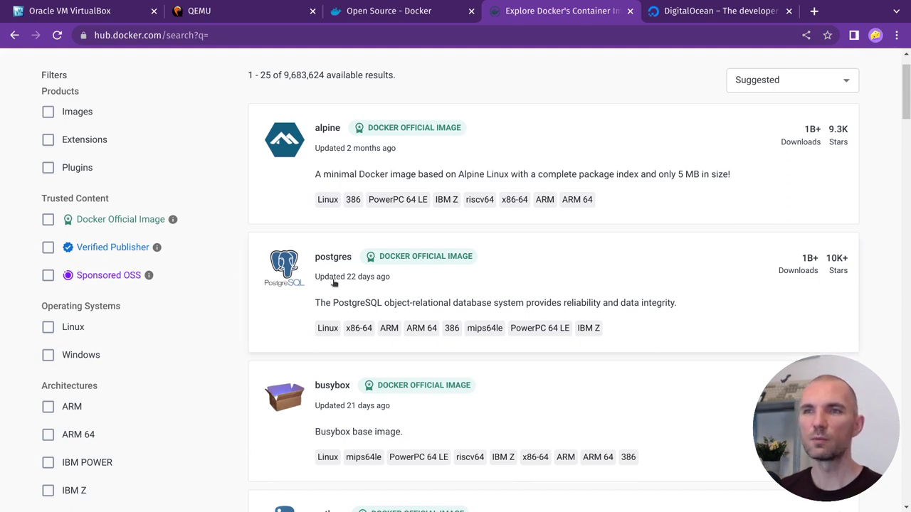
pyautogui.scroll(-5, 229, 290)
pyautogui.scroll(-6, 301, 304)
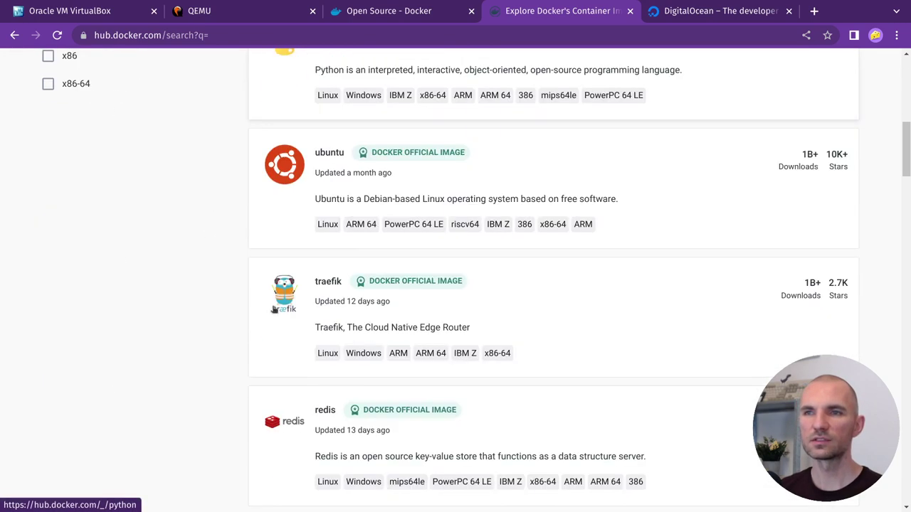
pyautogui.scroll(-1, 291, 298)
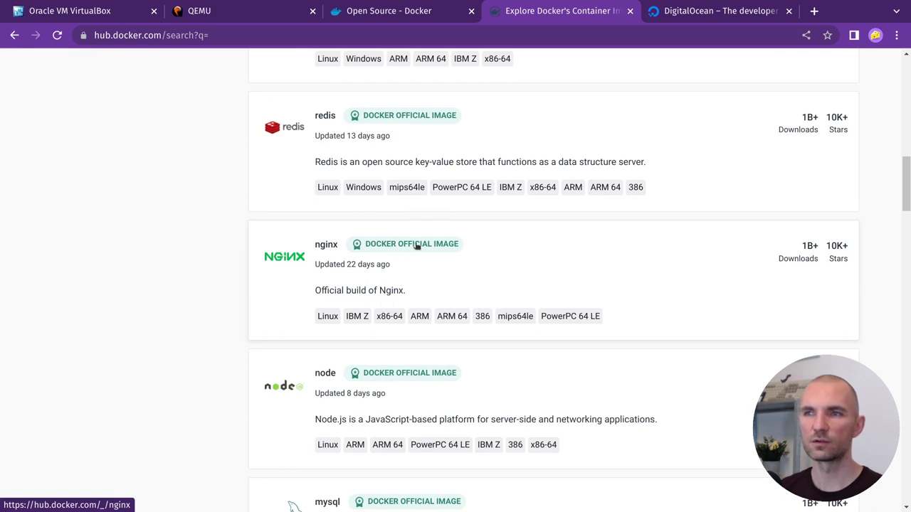
pyautogui.scroll(-2, 252, 299)
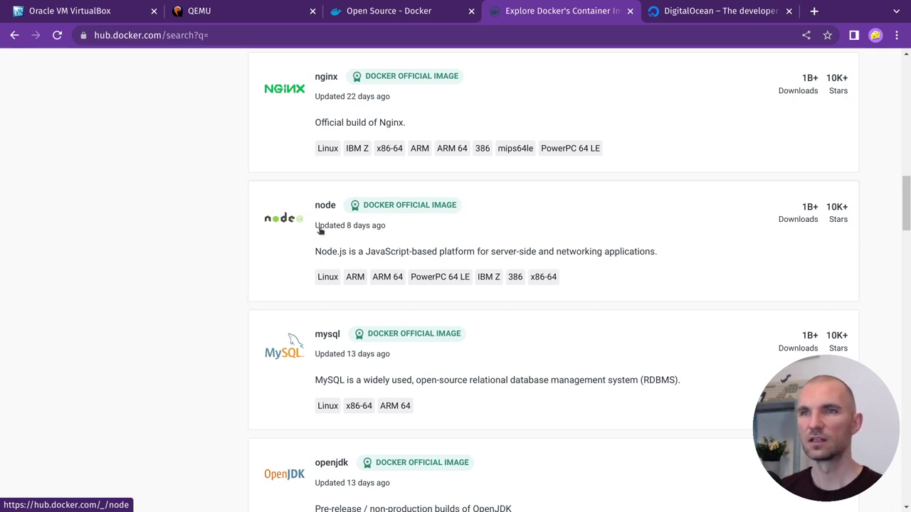
# Examine the rest of the first page of official images, from mysql down to nextcloud, and go back up to registry
pyautogui.scroll(-1, 214, 264)
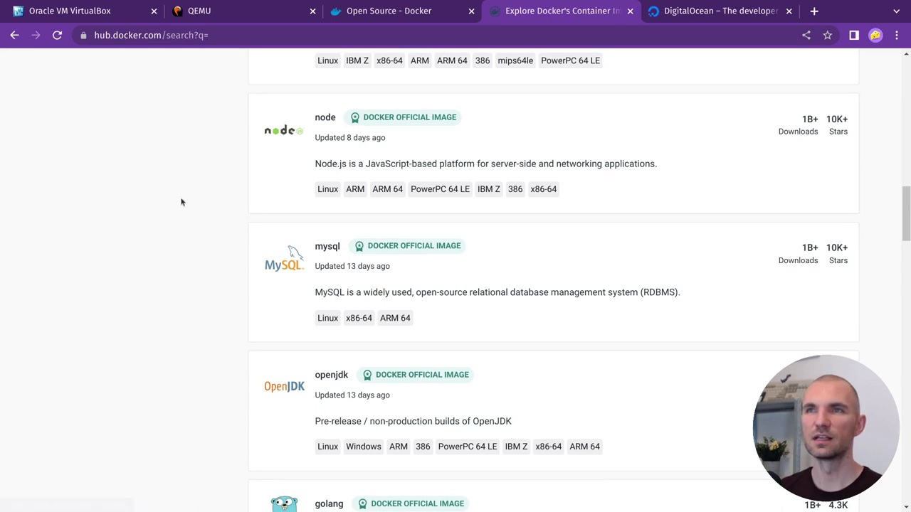
pyautogui.scroll(-2, 183, 196)
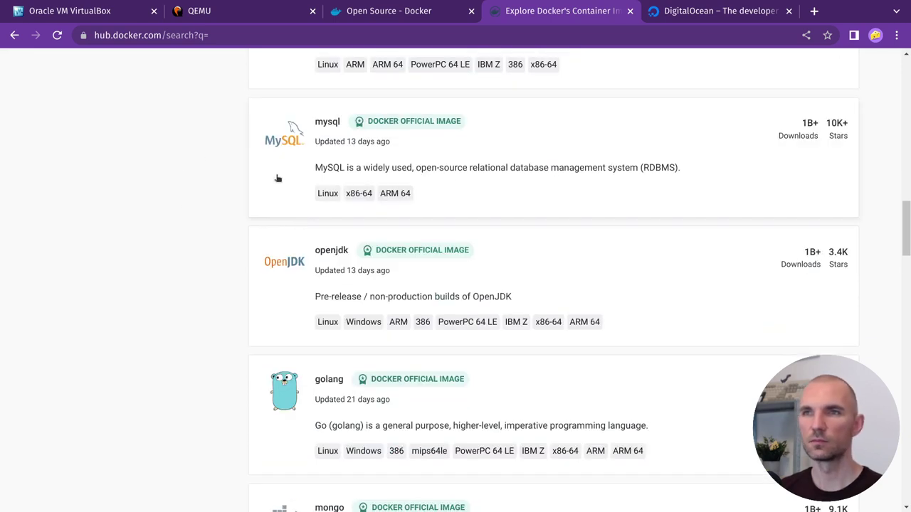
pyautogui.scroll(-2, 203, 264)
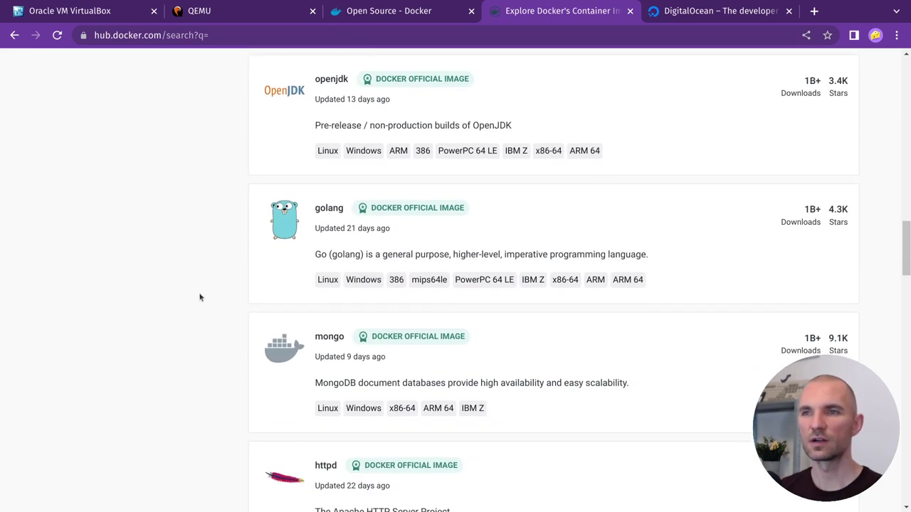
pyautogui.scroll(-3, 200, 297)
pyautogui.scroll(-3, 197, 285)
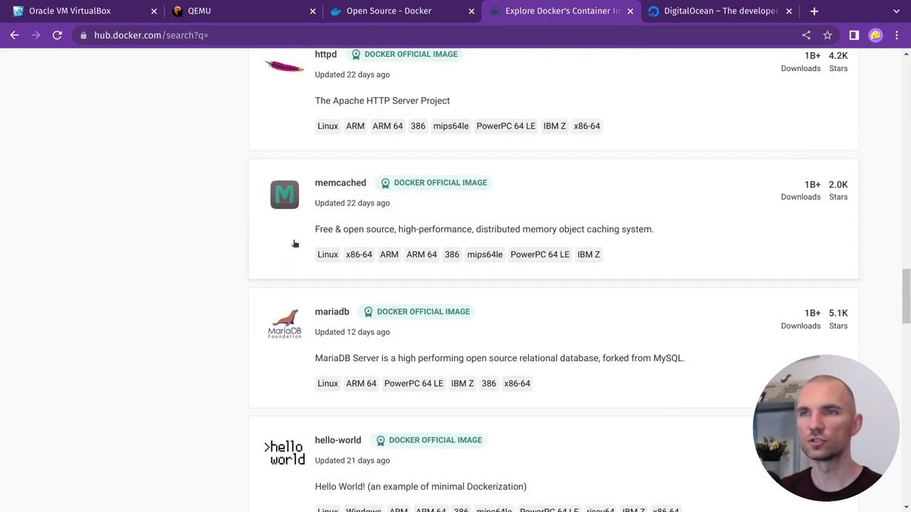
pyautogui.scroll(-3, 294, 243)
pyautogui.scroll(-3, 195, 291)
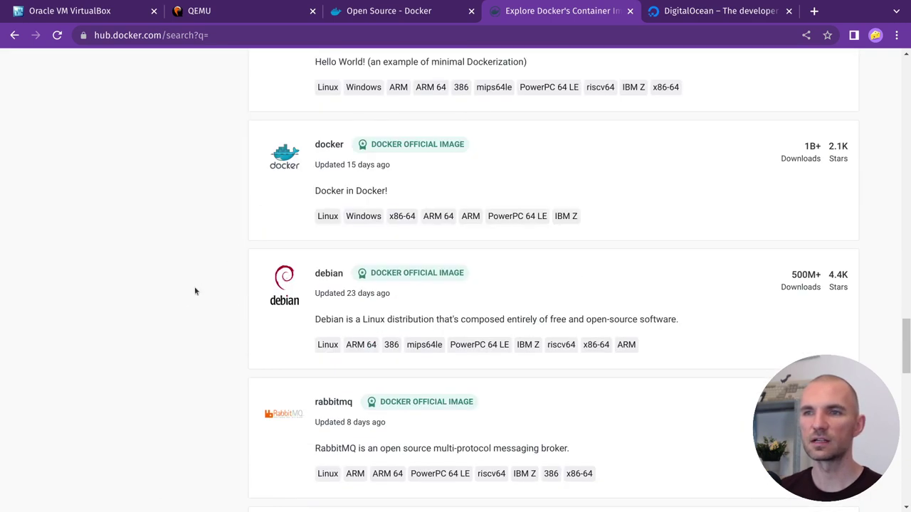
pyautogui.scroll(-2, 195, 291)
pyautogui.scroll(-2, 194, 313)
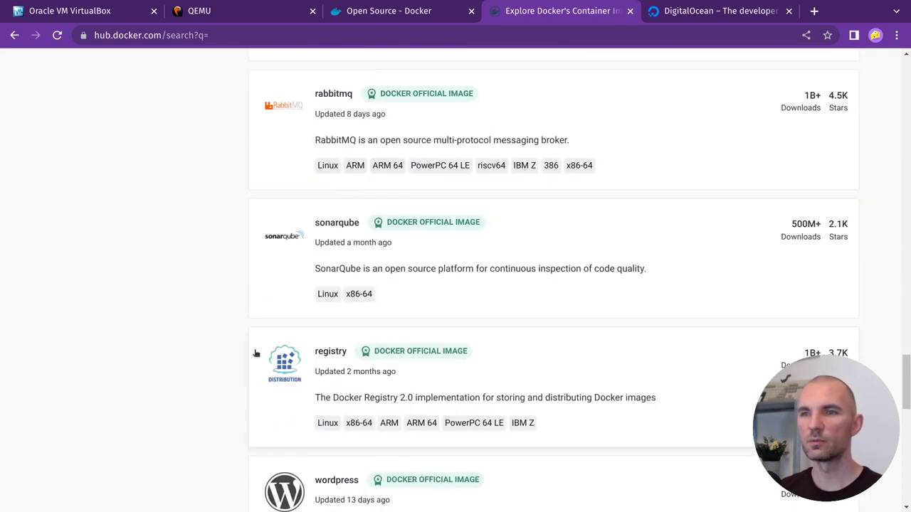
pyautogui.scroll(-3, 266, 327)
pyautogui.scroll(-2, 180, 295)
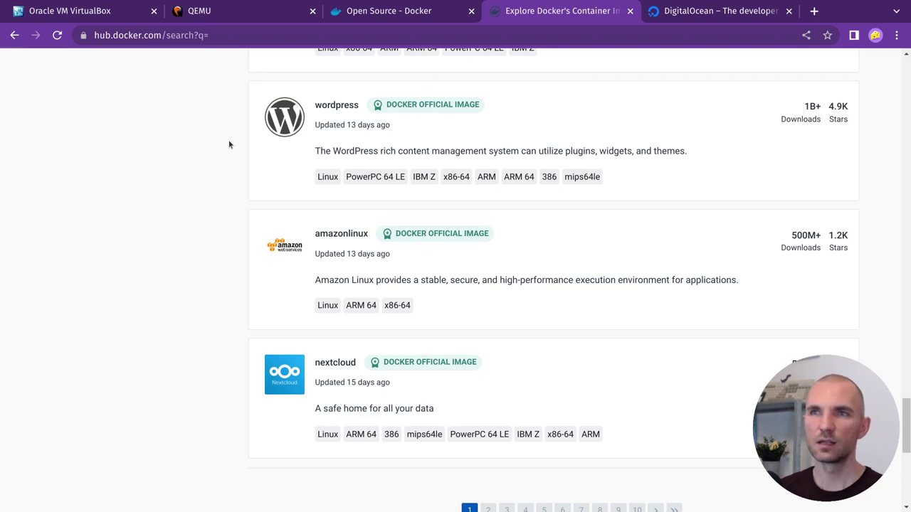
pyautogui.scroll(3, 228, 145)
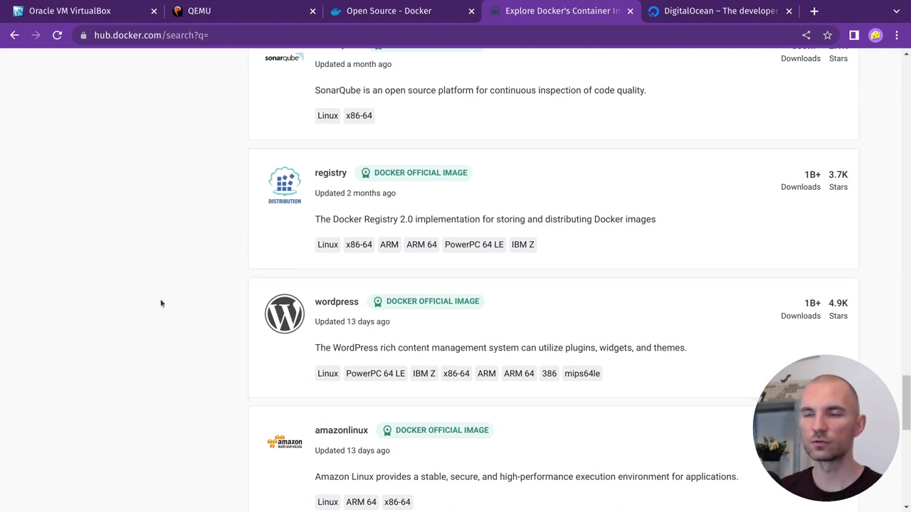
# Look over the first page of Docker Hub's official images again, from wordpress back up to alpine and down to mysql
pyautogui.scroll(-2, 239, 281)
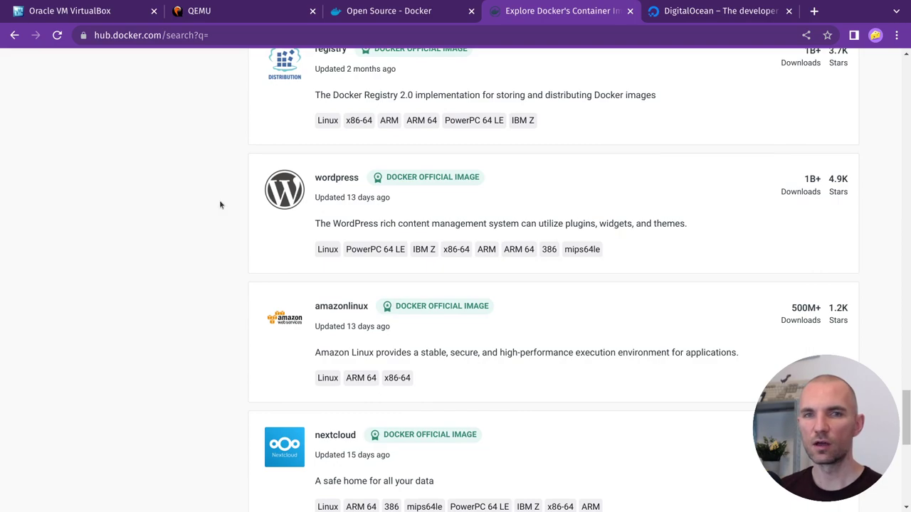
pyautogui.scroll(-20, 220, 205)
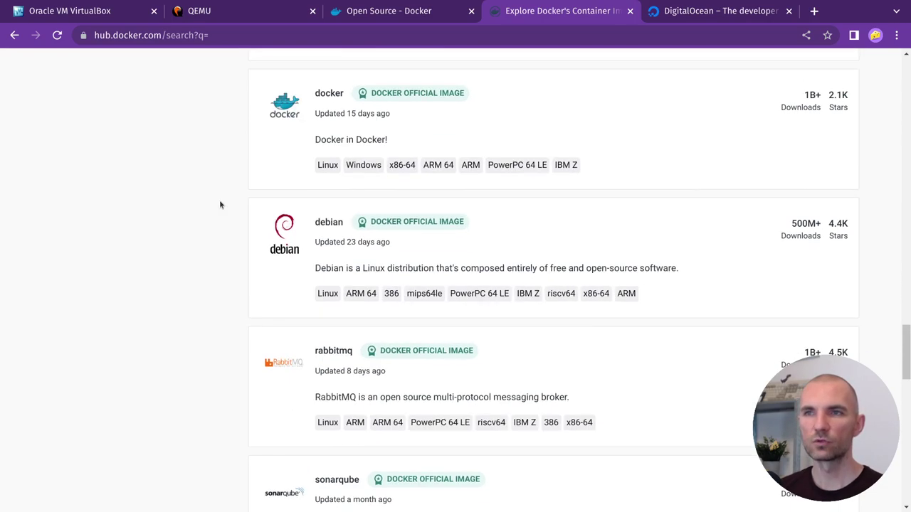
pyautogui.scroll(15, 220, 205)
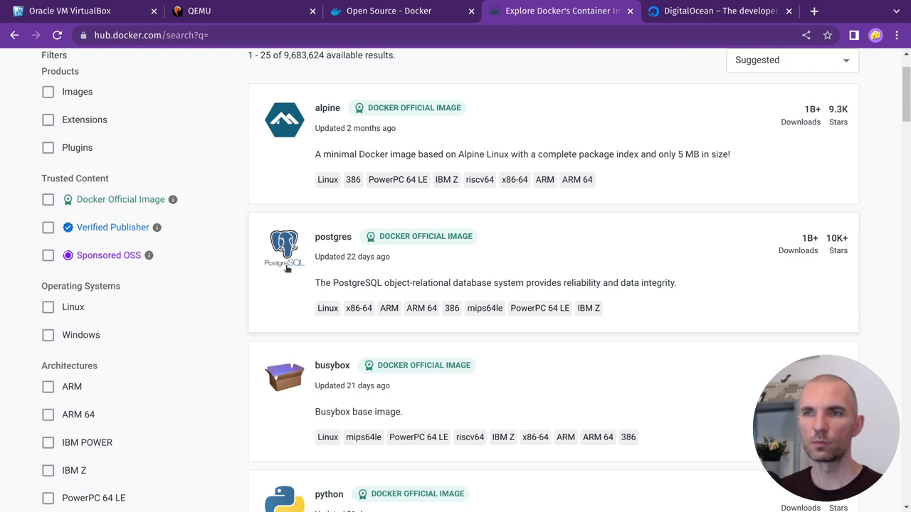
pyautogui.scroll(-3, 207, 303)
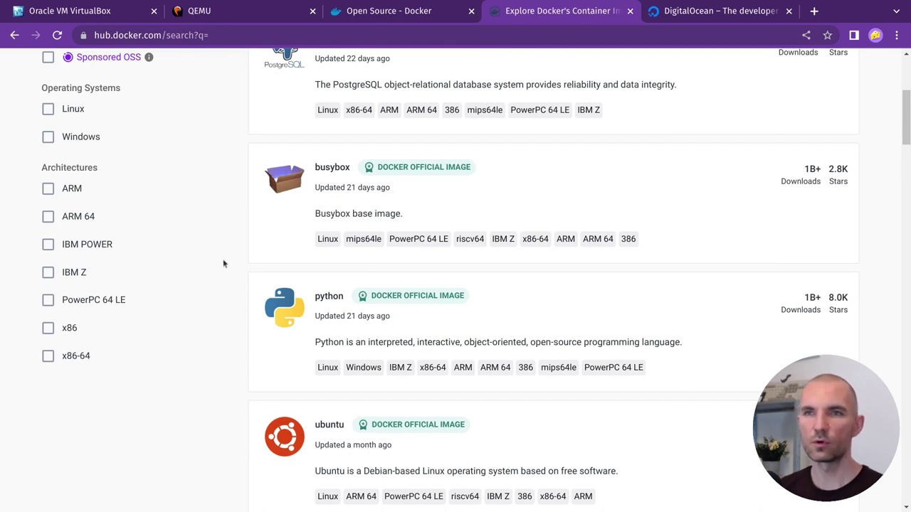
pyautogui.scroll(3, 223, 264)
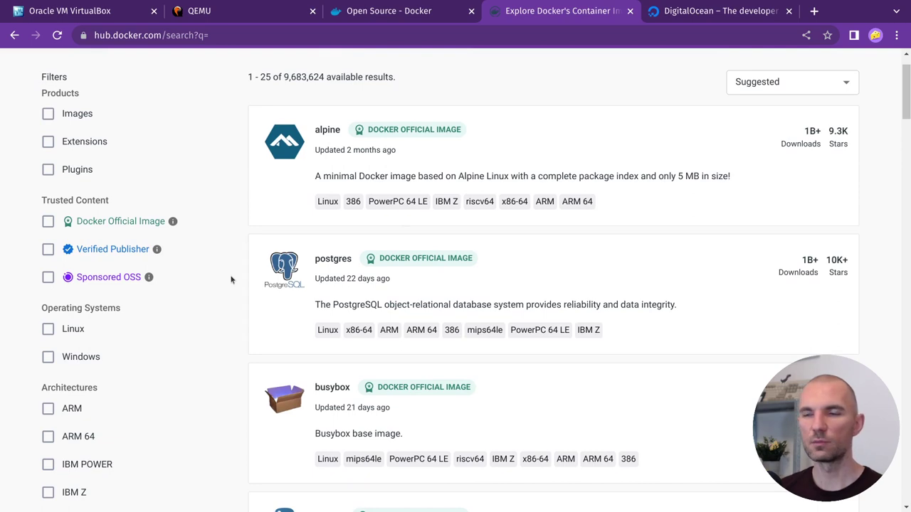
pyautogui.scroll(-8, 232, 286)
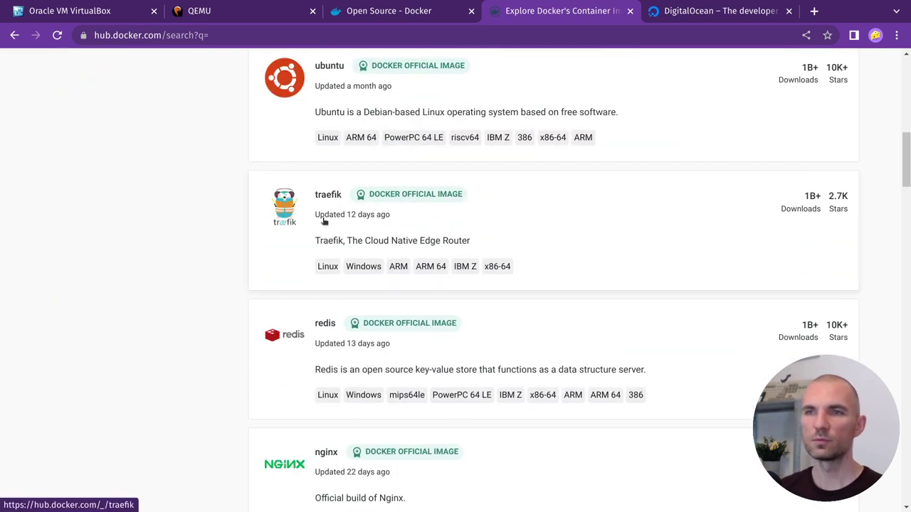
pyautogui.scroll(-5, 271, 404)
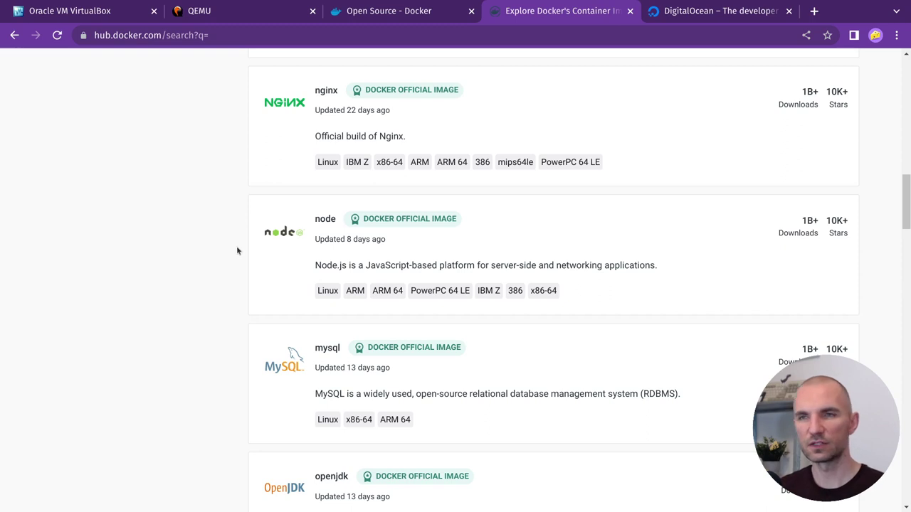
# Open the Docs site from the docker.com footer and glance at its Get started guide, returning to the docs home page
pyautogui.click(398, 15)
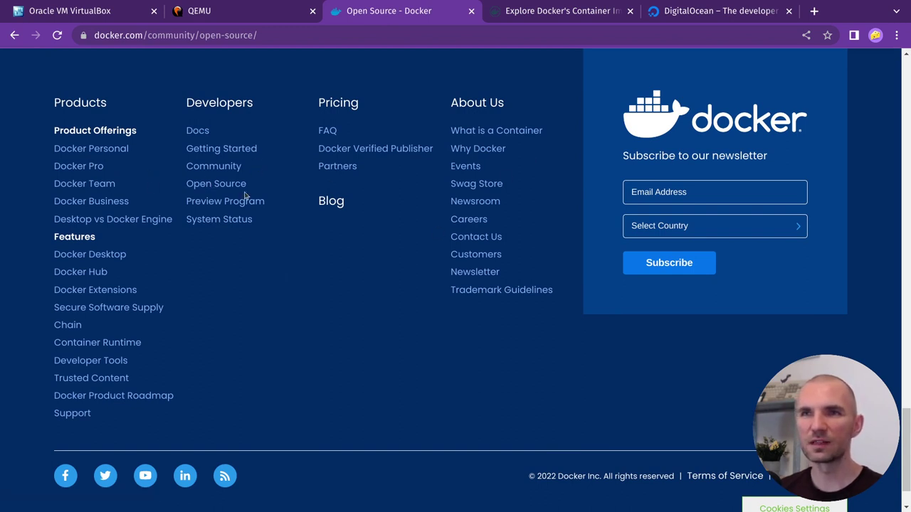
pyautogui.click(199, 131)
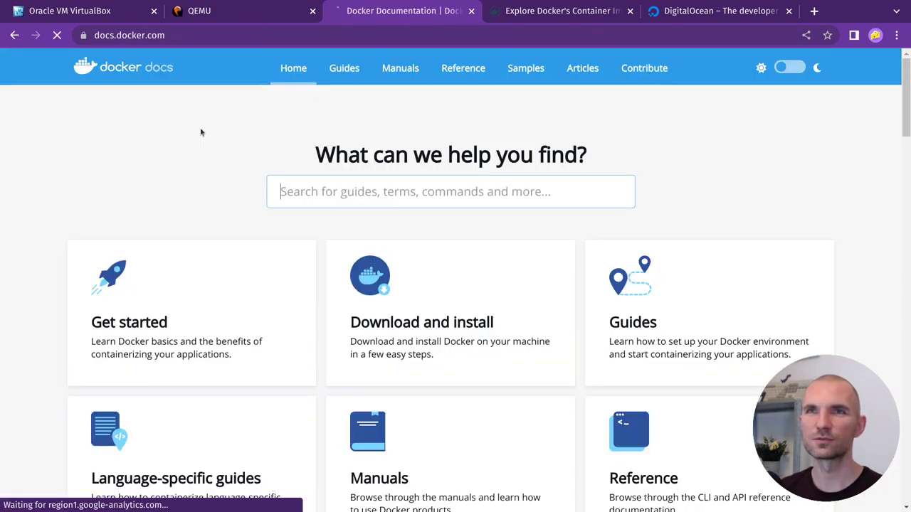
pyautogui.scroll(-2, 257, 190)
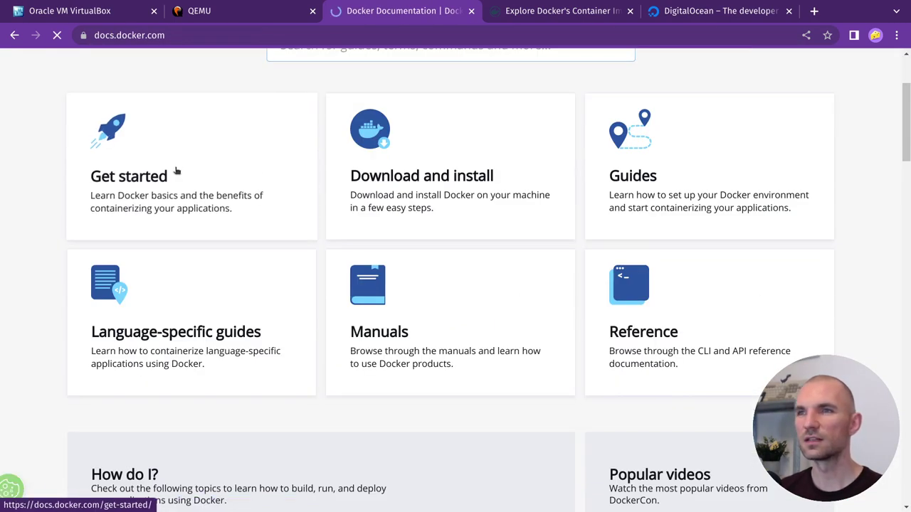
pyautogui.click(175, 171)
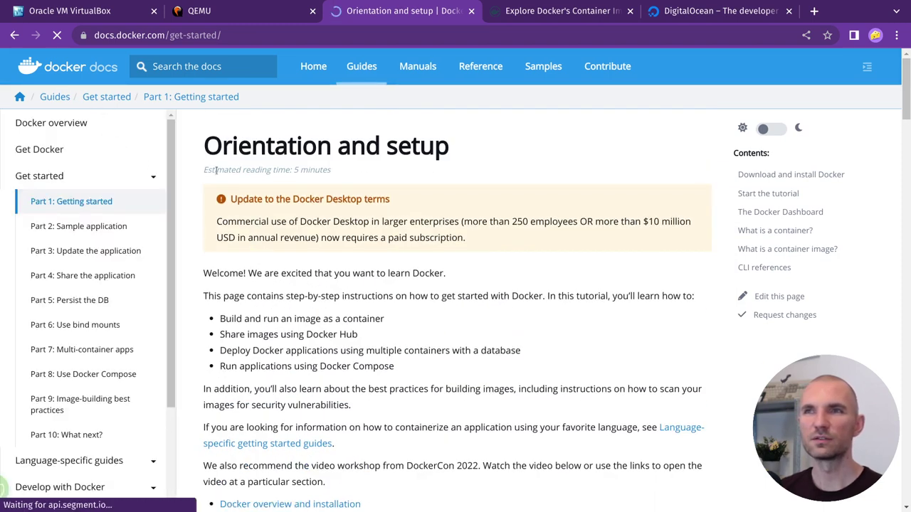
pyautogui.hotkey('alt', 'Left')
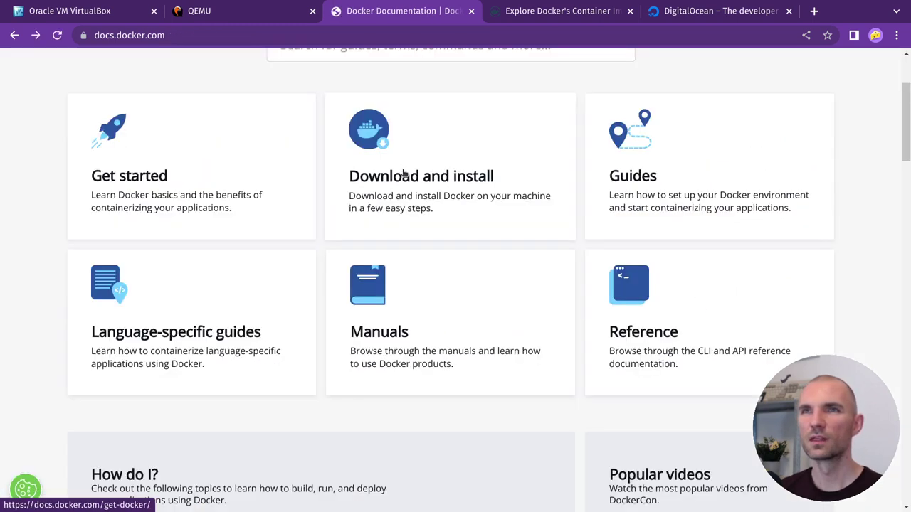
# Open the docs' Download and install page and examine the Docker Desktop options for Mac, Windows and Linux
pyautogui.click(442, 179)
pyautogui.scroll(-1, 351, 250)
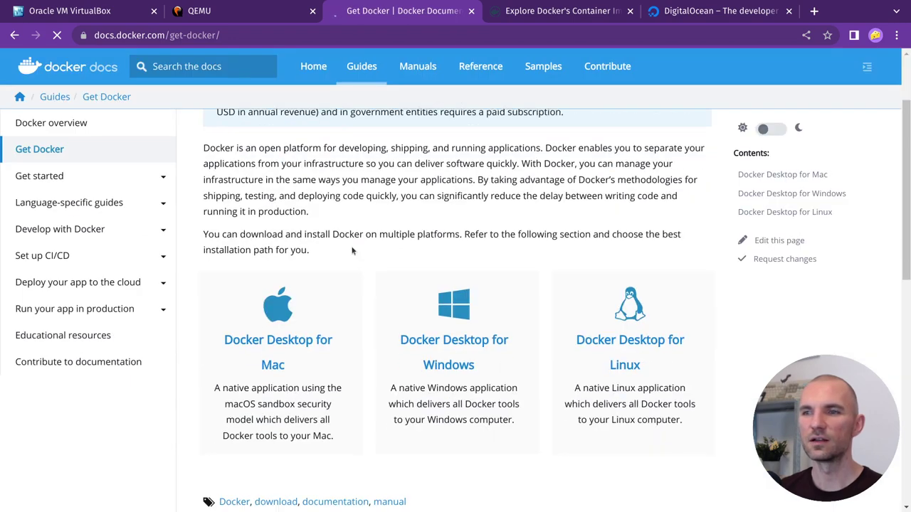
pyautogui.scroll(-2, 377, 350)
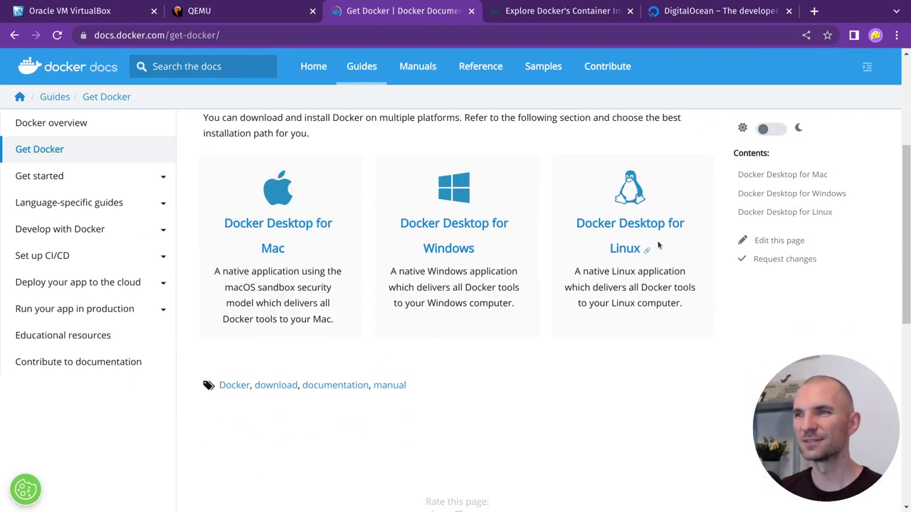
pyautogui.scroll(-3, 658, 245)
pyautogui.scroll(4, 549, 234)
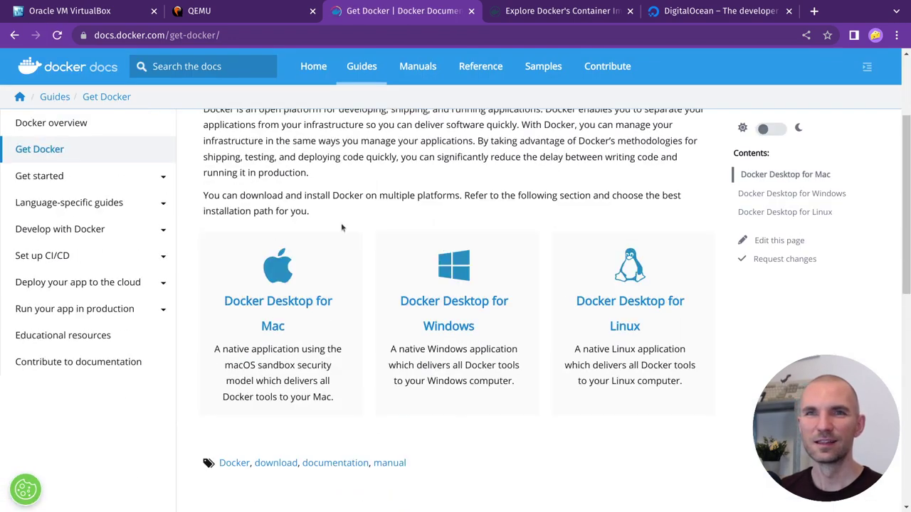
# Open Part 1: Getting started of the Get started guide and look through its introduction and video workshop links
pyautogui.click(137, 178)
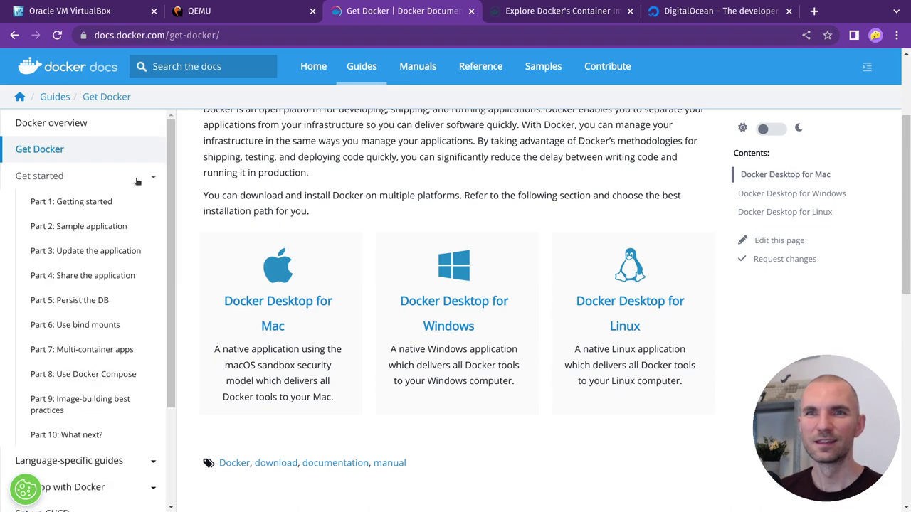
pyautogui.click(97, 207)
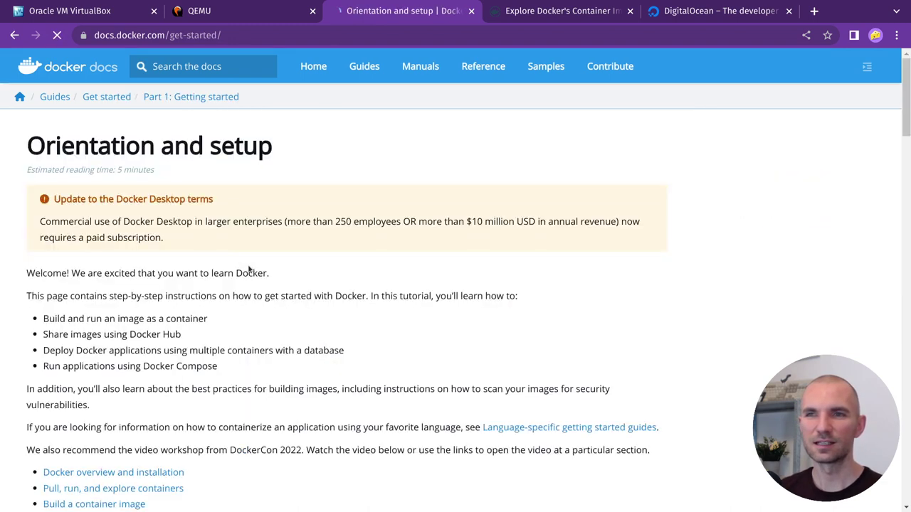
pyautogui.scroll(-3, 247, 266)
pyautogui.scroll(3, 247, 266)
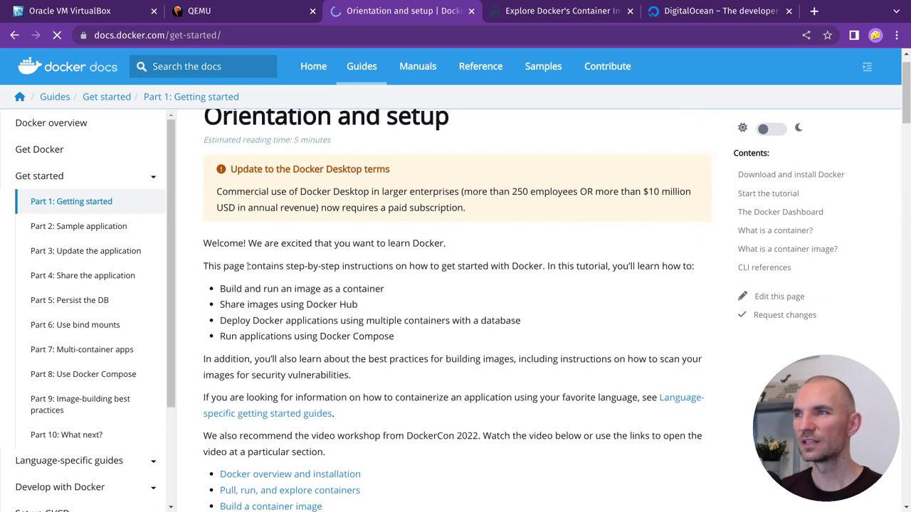
pyautogui.scroll(-3, 248, 269)
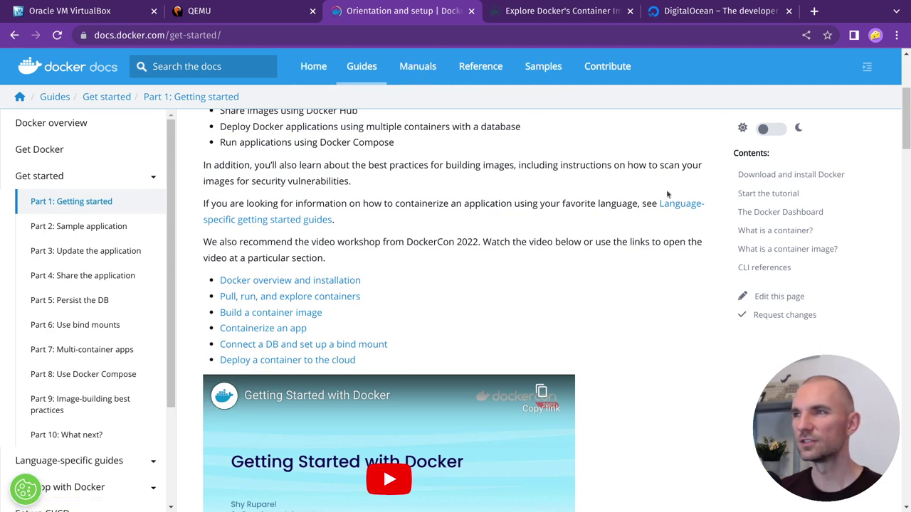
# Jump to the guide's Download and install Docker section and check the downloads for each operating system
pyautogui.click(802, 175)
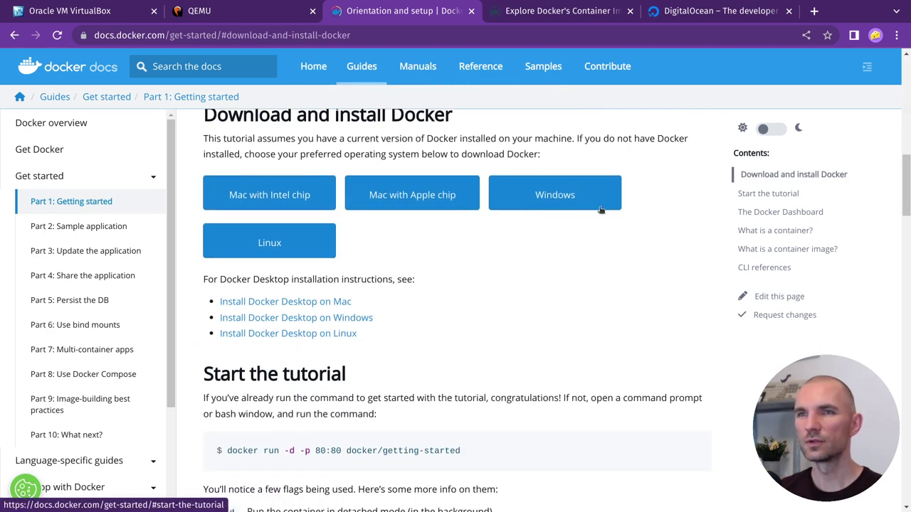
pyautogui.scroll(1, 299, 140)
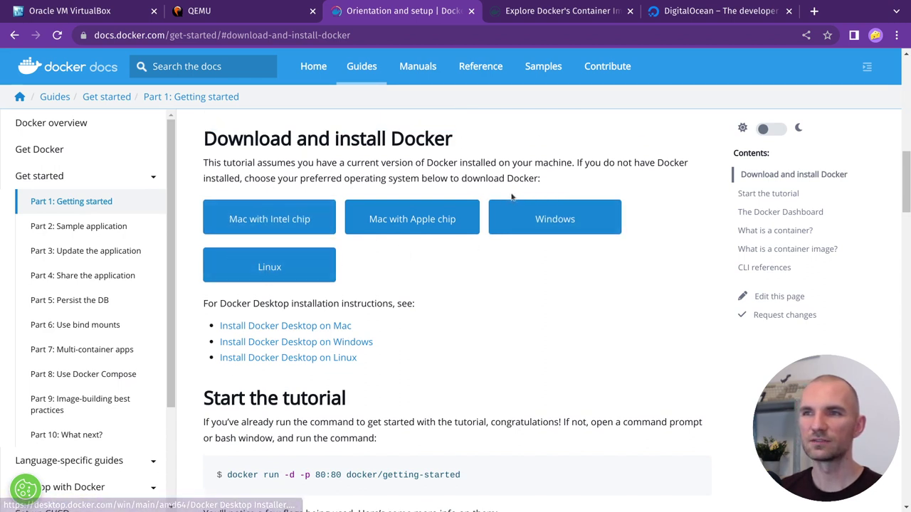
pyautogui.scroll(-1, 285, 267)
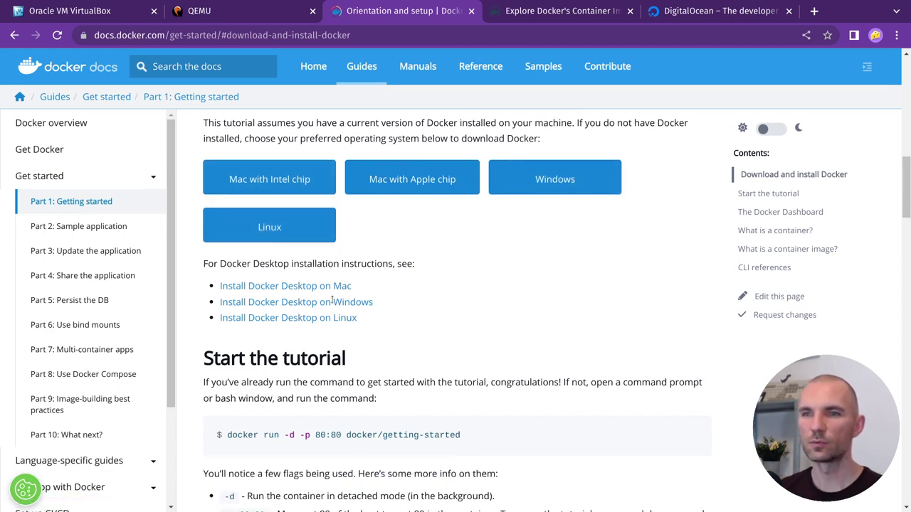
# Open the Docker Desktop installation page for Linux and look through its packages, system requirements and supported platforms
pyautogui.click(286, 230)
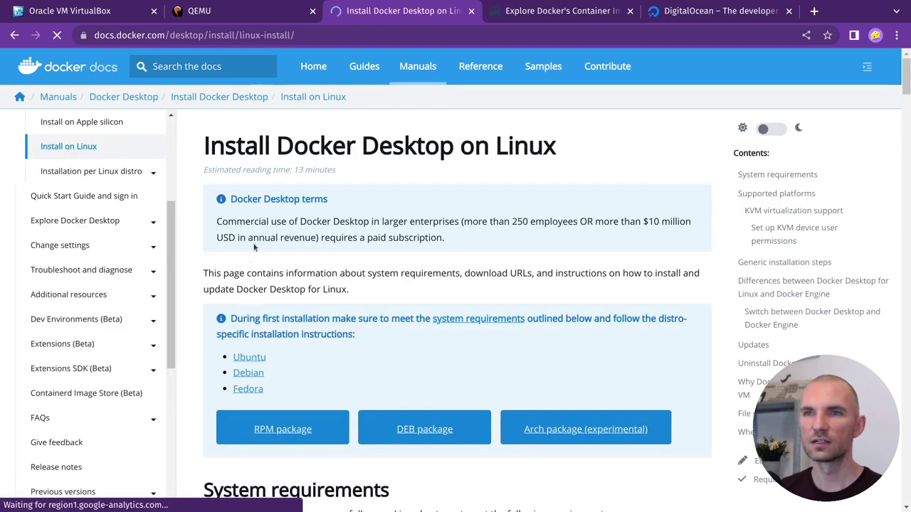
pyautogui.scroll(-5, 353, 261)
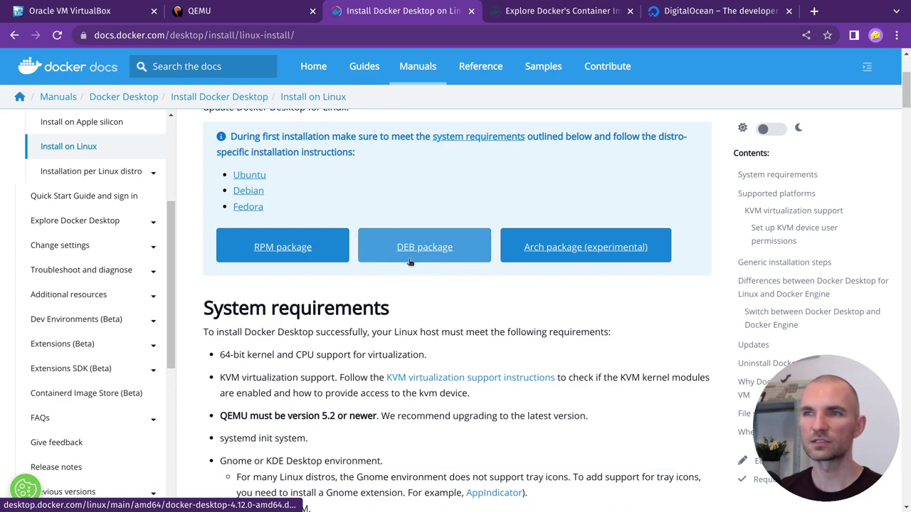
pyautogui.scroll(-5, 405, 303)
pyautogui.scroll(-10, 404, 302)
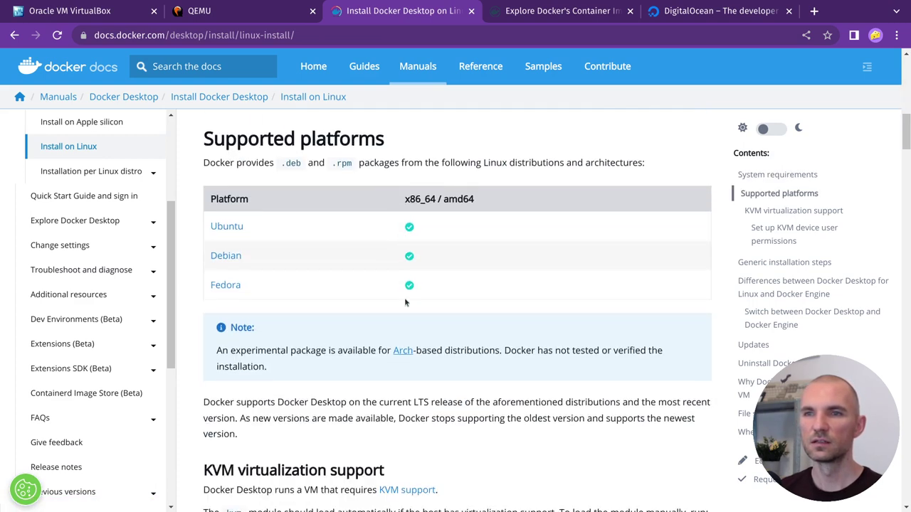
# Open the Ubuntu installation instructions and look through them from the prerequisites to the upgrade and uninstall sections
pyautogui.click(226, 226)
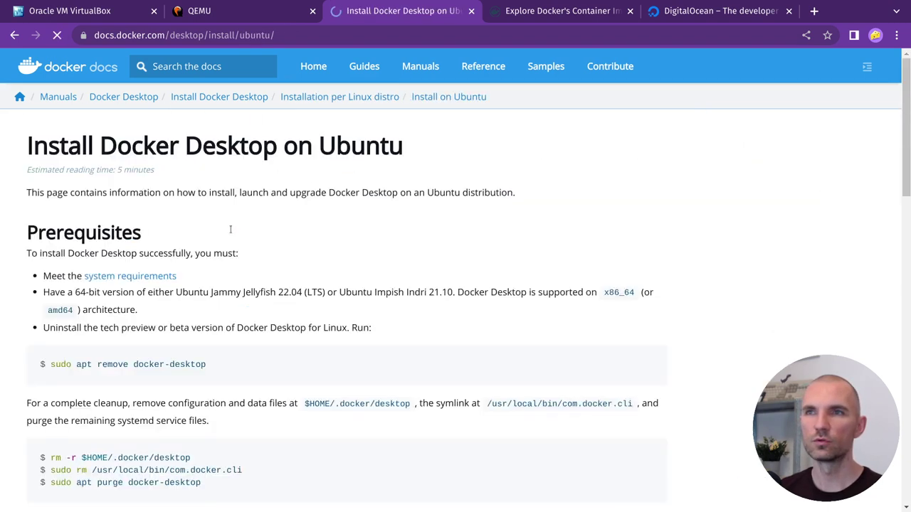
pyautogui.scroll(-3, 276, 244)
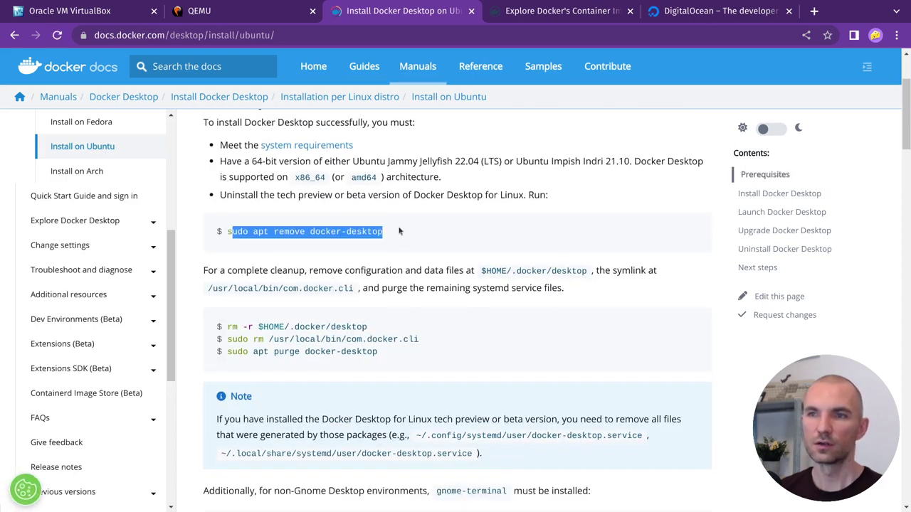
pyautogui.scroll(-2, 399, 231)
pyautogui.scroll(-4, 399, 230)
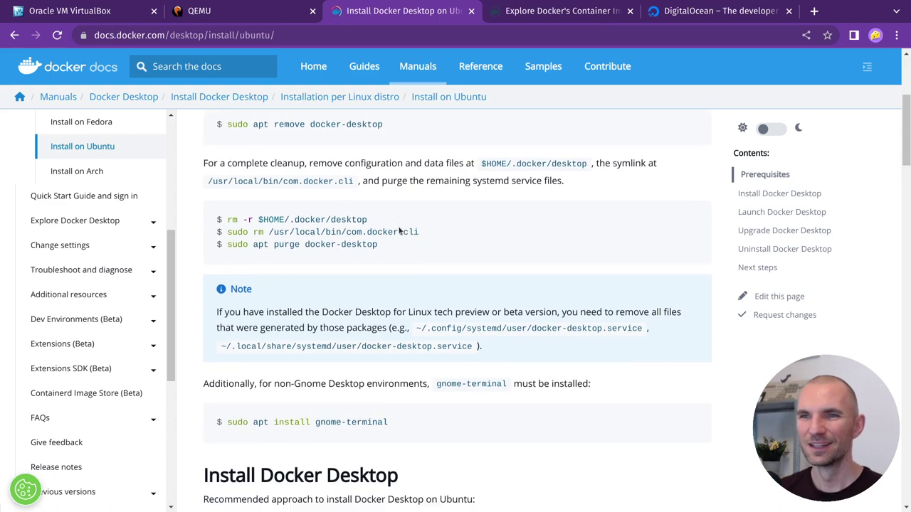
pyautogui.scroll(-2, 400, 231)
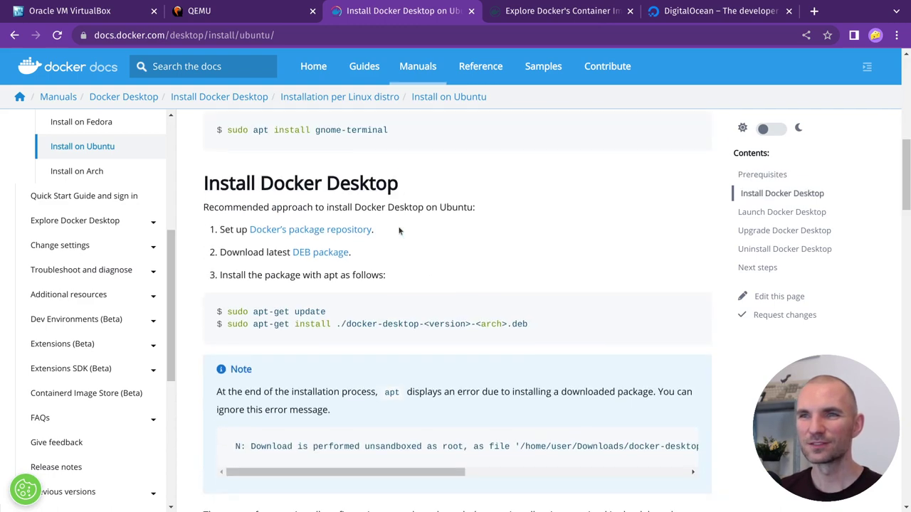
pyautogui.scroll(-4, 351, 240)
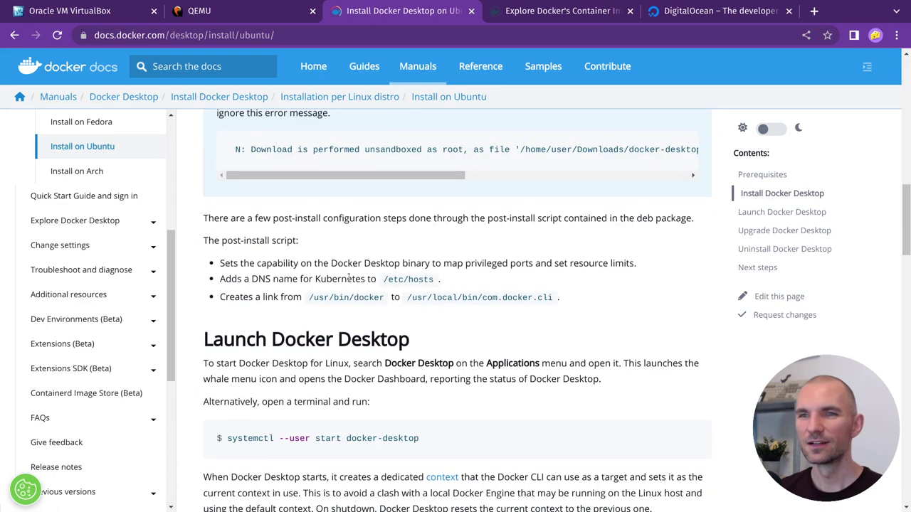
pyautogui.scroll(-9, 348, 295)
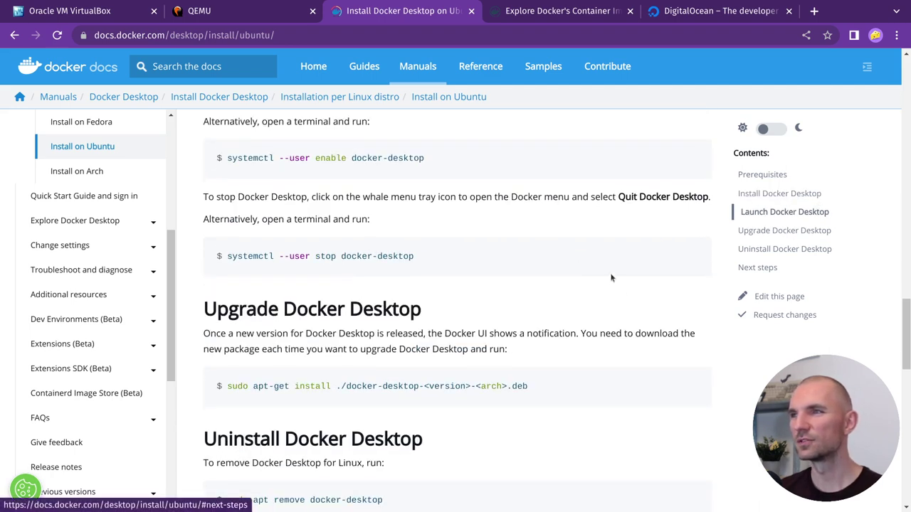
# Return from the Ubuntu instructions through the Docker Desktop overview to the docs home page and view its How do I? topics
pyautogui.hotkey('alt', 'Left')
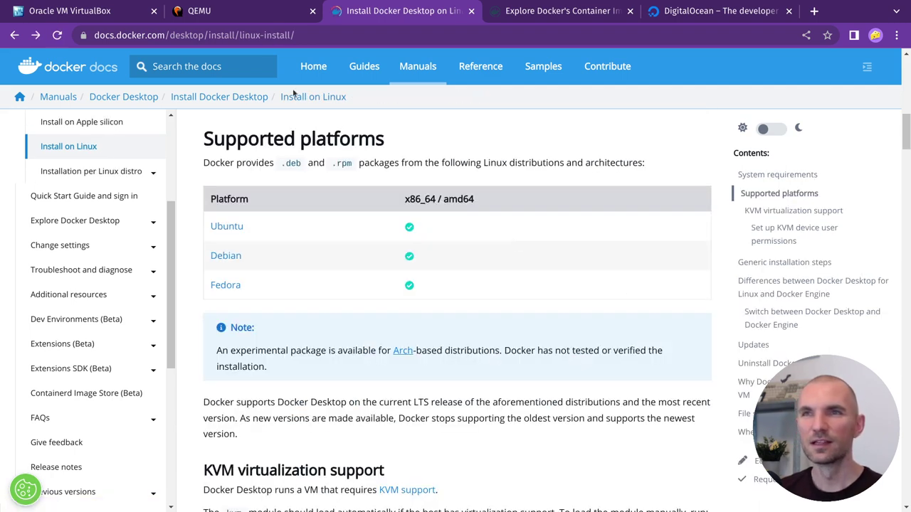
pyautogui.click(126, 98)
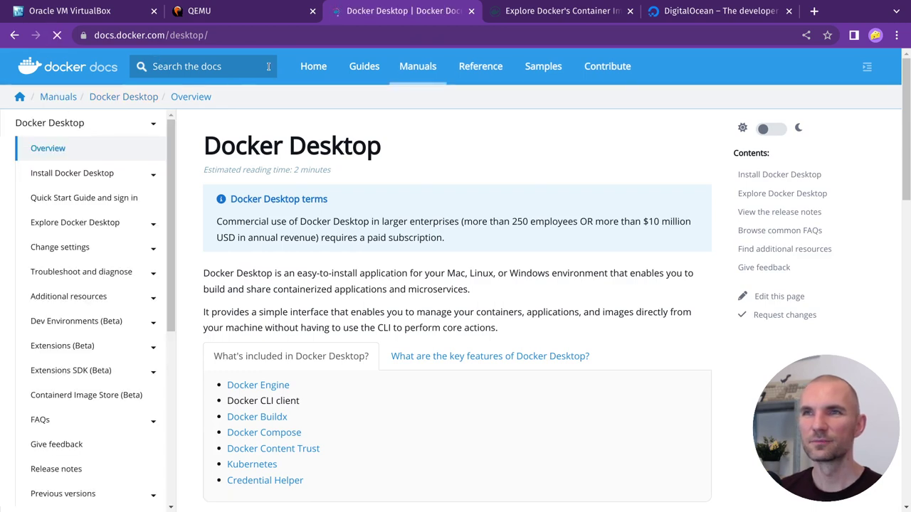
pyautogui.click(316, 72)
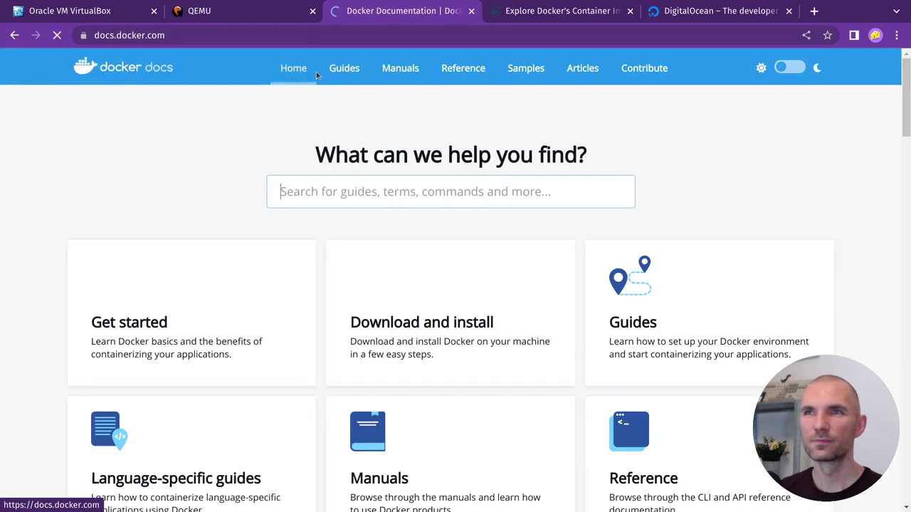
pyautogui.scroll(-3, 334, 185)
pyautogui.scroll(-4, 465, 290)
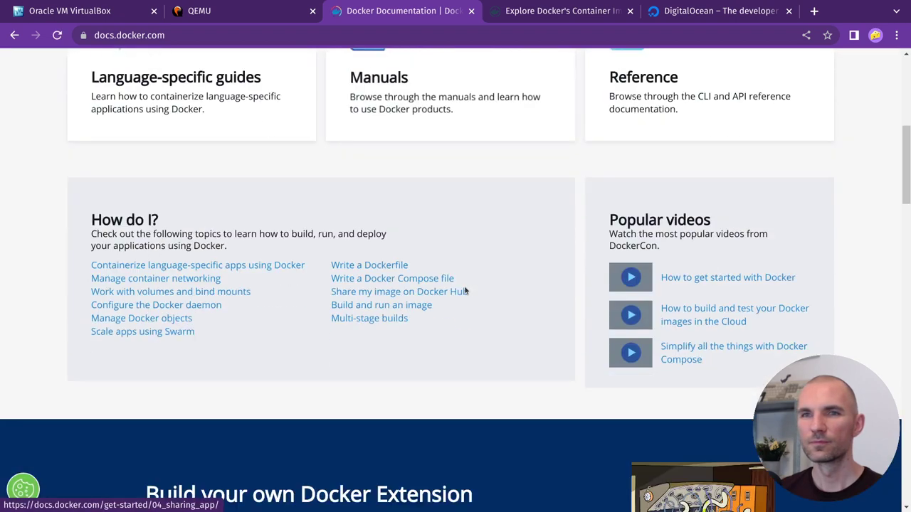
# Open the Manuals from the docs home page and view what Docker Desktop includes
pyautogui.scroll(2, 465, 291)
pyautogui.scroll(4, 464, 290)
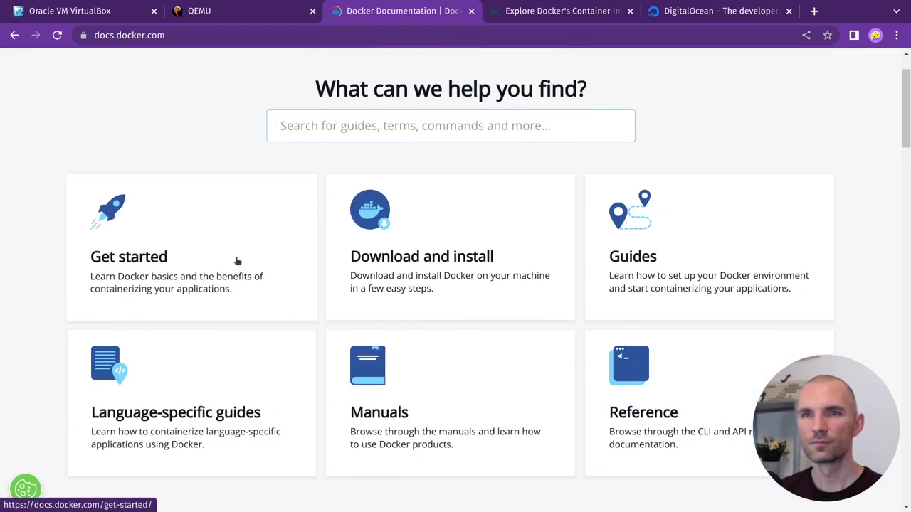
pyautogui.click(396, 367)
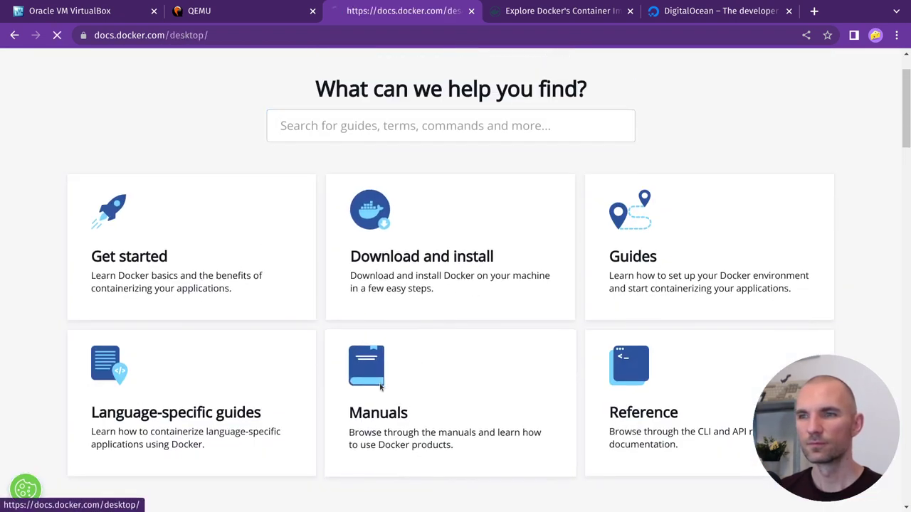
pyautogui.scroll(-2, 363, 335)
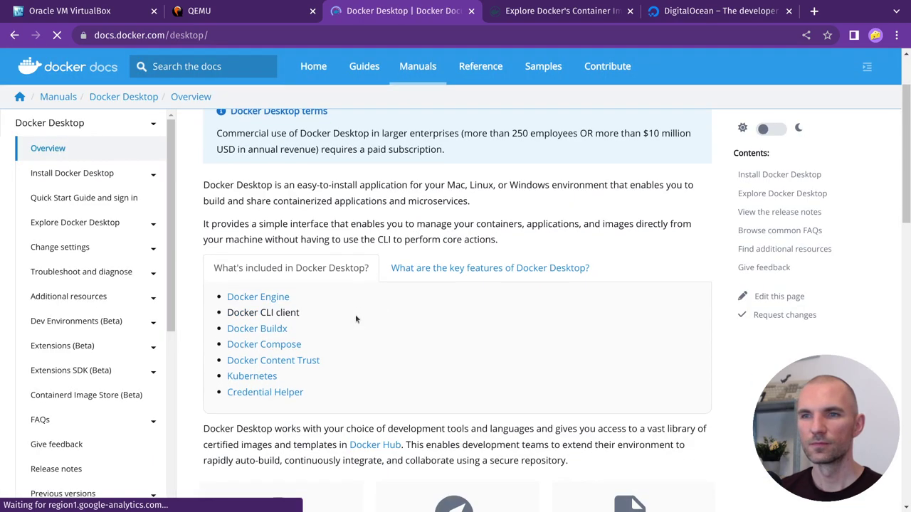
# Open the Docker Engine overview from the Docker Desktop contents and look through its user guide, installation guides, release notes and licensing sections
pyautogui.click(287, 298)
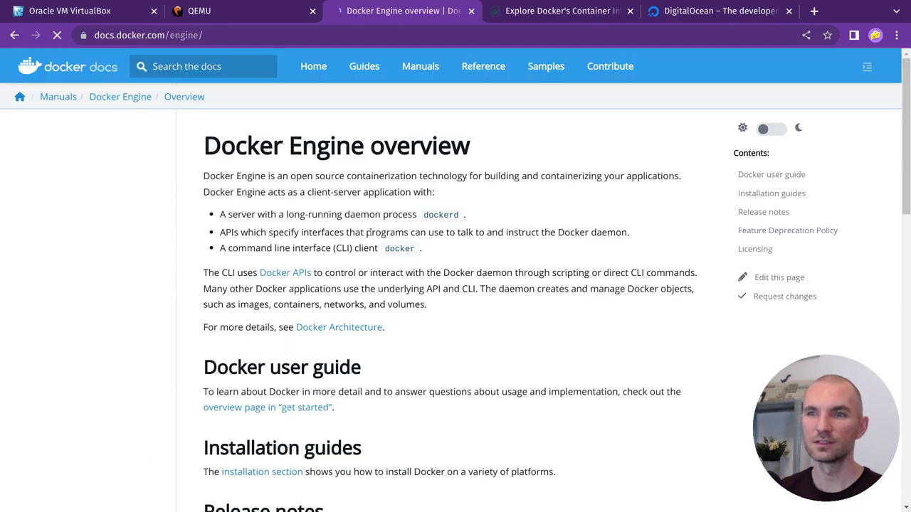
pyautogui.hotkey('alt', 'Left')
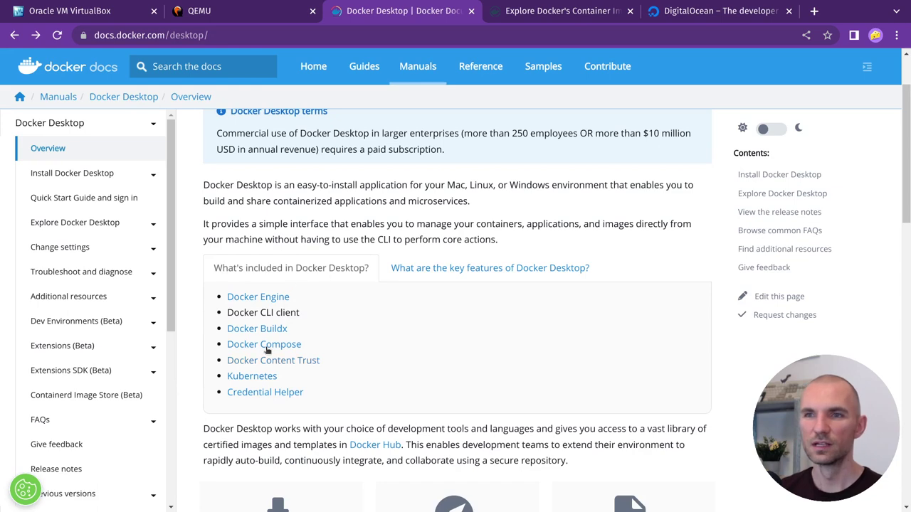
pyautogui.click(256, 298)
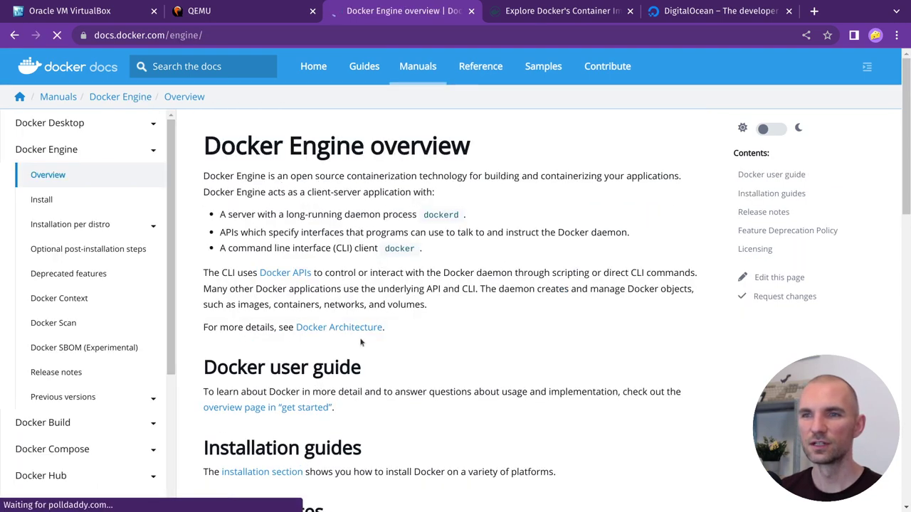
pyautogui.scroll(-3, 362, 343)
pyautogui.scroll(-1, 362, 343)
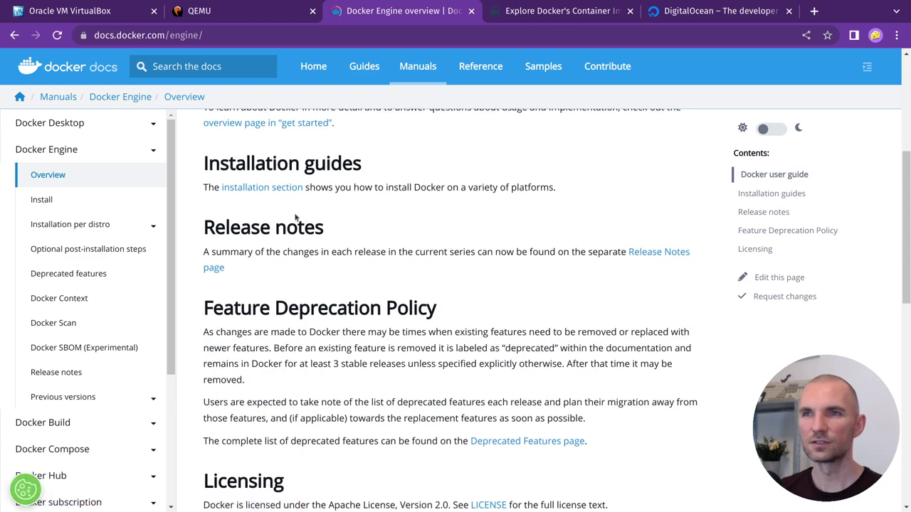
pyautogui.scroll(-2, 295, 217)
pyautogui.scroll(2, 295, 216)
pyautogui.scroll(2, 269, 279)
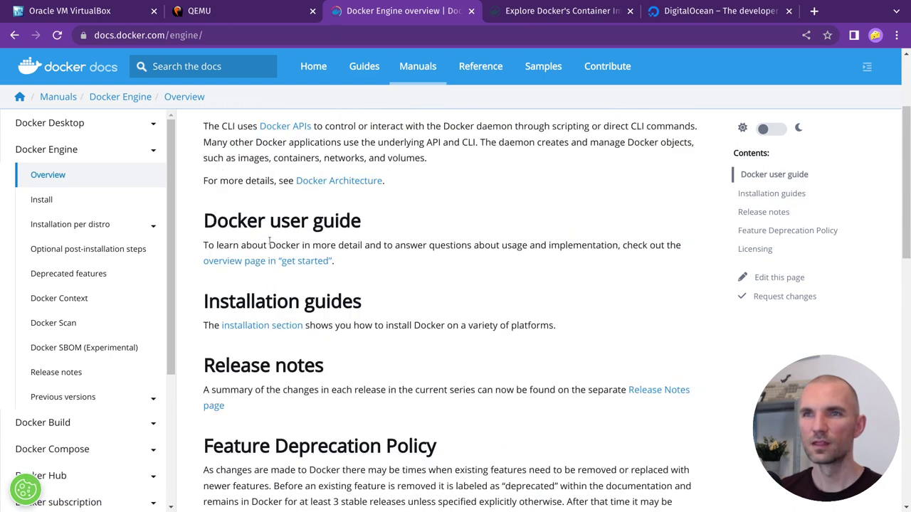
# Follow the overview's installation section link, check the desktop platforms table and return to the Docker Engine overview
pyautogui.click(269, 324)
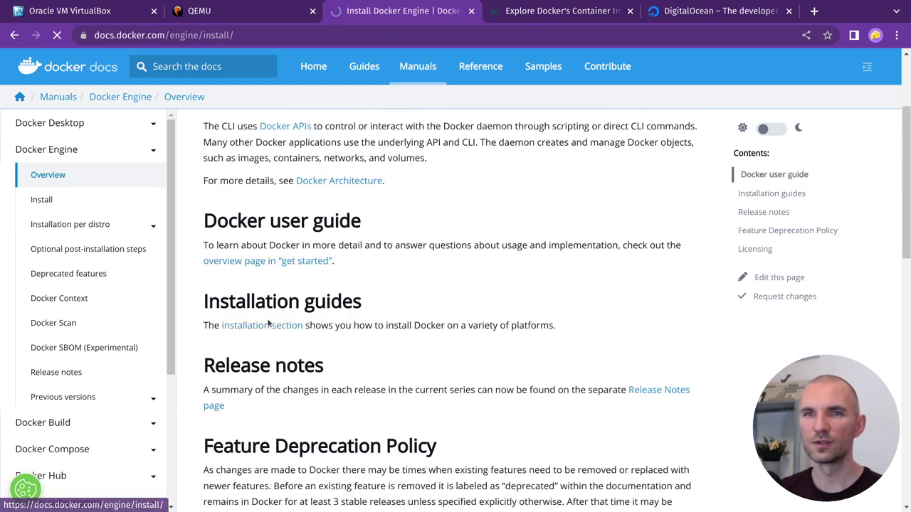
pyautogui.scroll(-2, 291, 266)
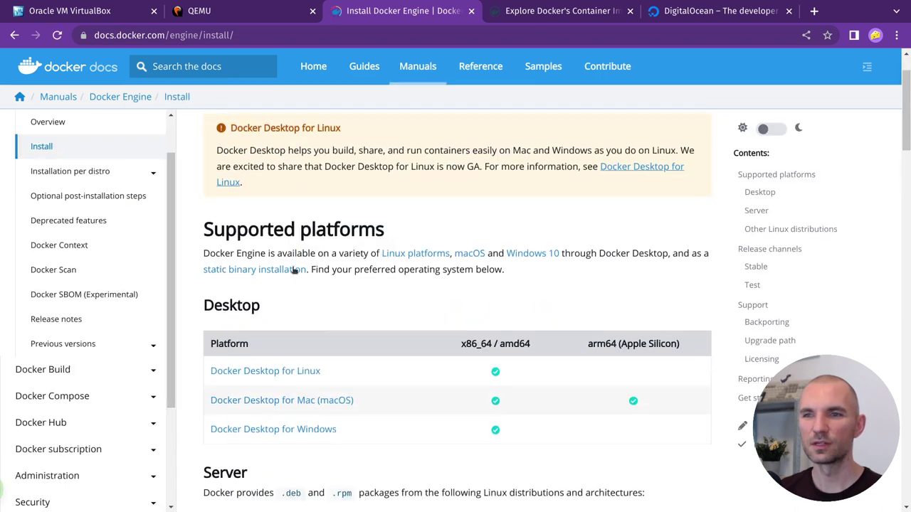
pyautogui.hotkey('alt', 'Left')
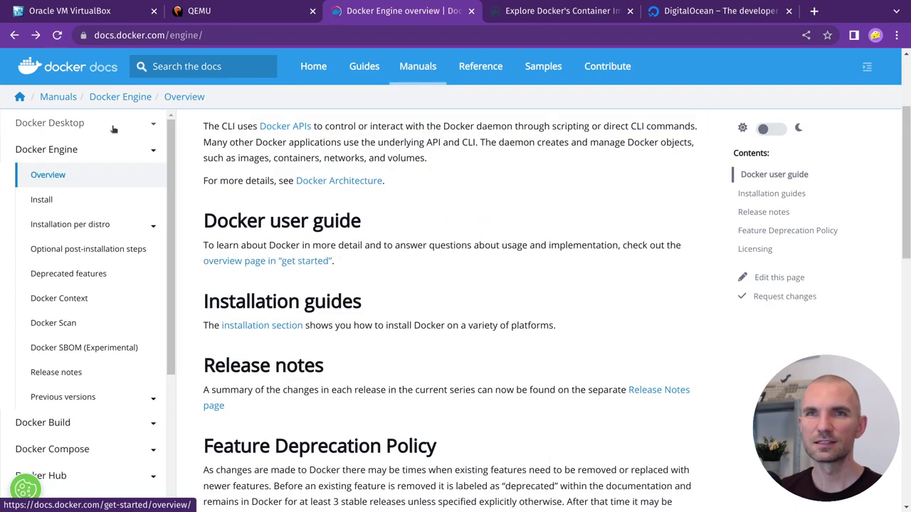
pyautogui.click(75, 150)
pyautogui.click(74, 150)
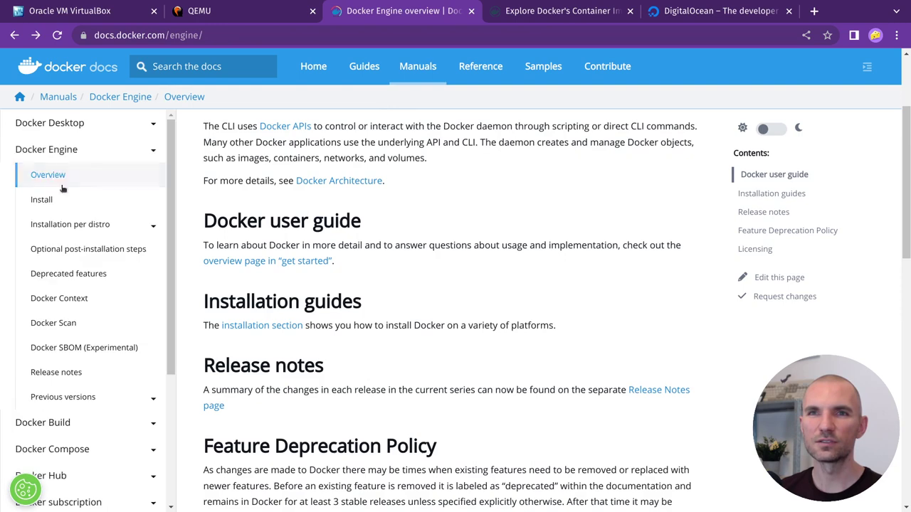
# Open the Docker Engine Install page and look through its desktop and server platforms, other Linux distributions and support sections
pyautogui.click(53, 200)
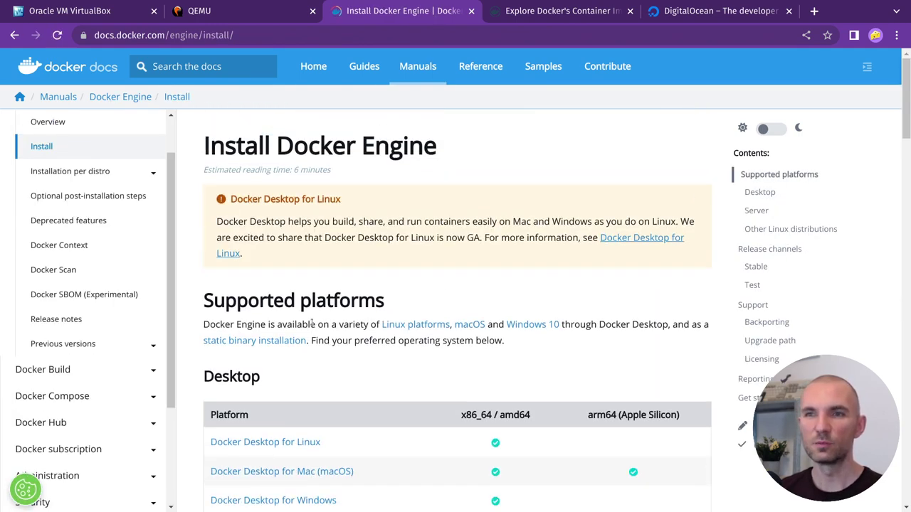
pyautogui.scroll(-4, 310, 379)
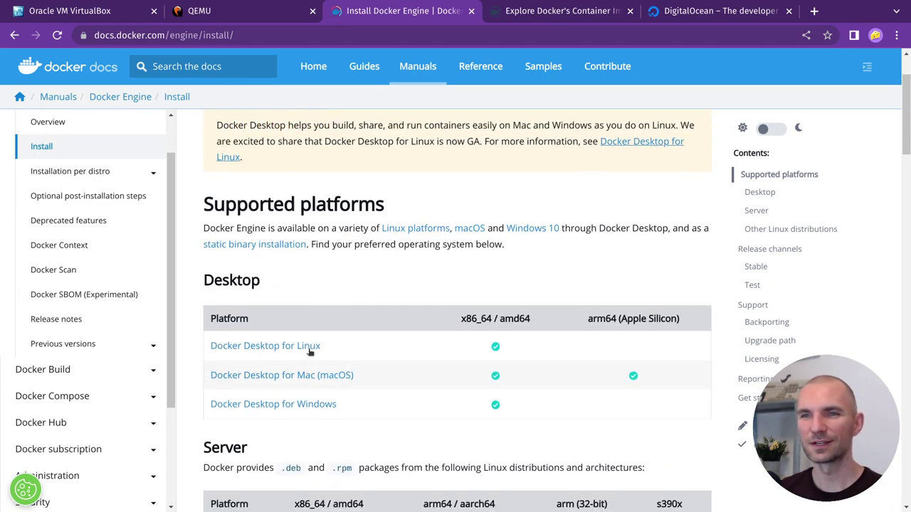
pyautogui.scroll(-1, 310, 364)
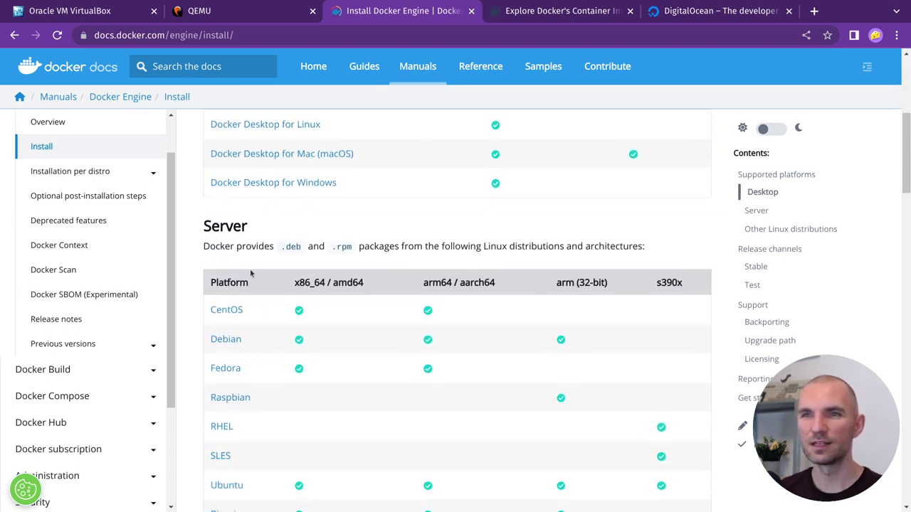
pyautogui.scroll(-2, 250, 273)
pyautogui.scroll(-4, 288, 310)
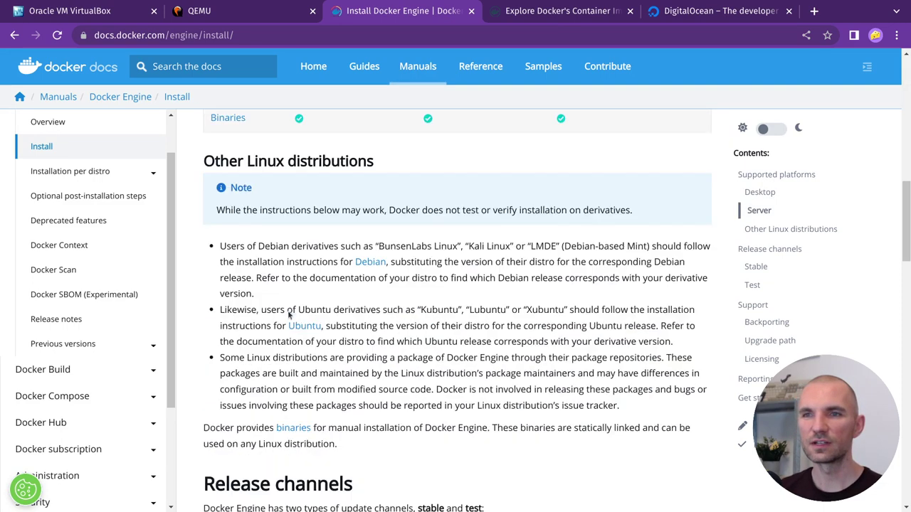
pyautogui.scroll(-11, 288, 314)
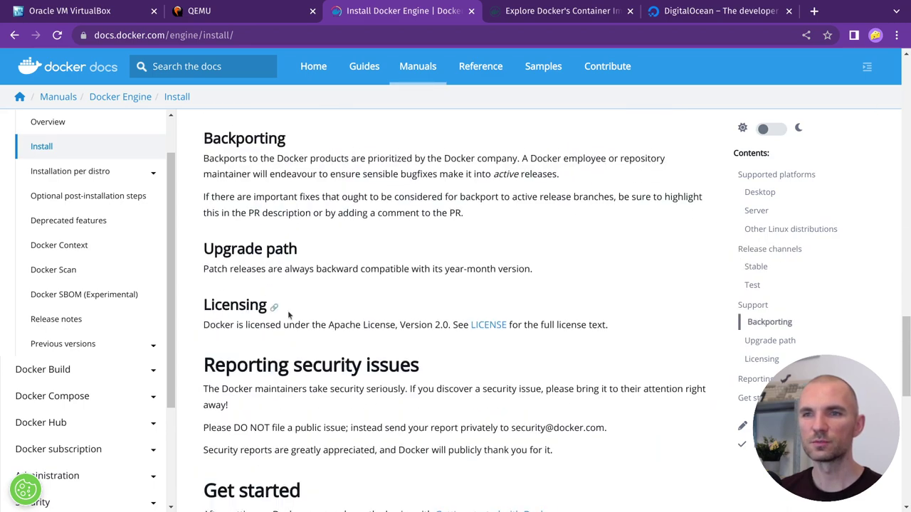
pyautogui.scroll(12, 288, 314)
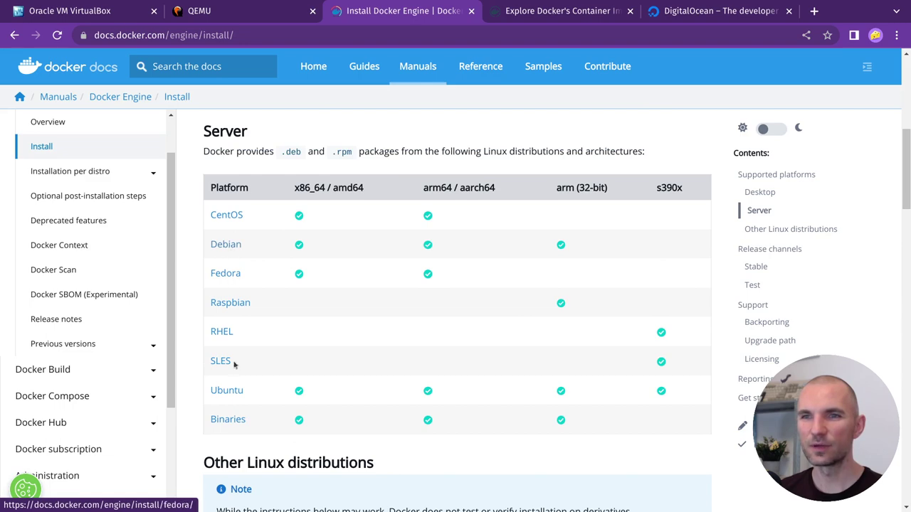
# Open the Ubuntu instructions for Docker Engine and highlight the apt-get remove command for old versions and its package names
pyautogui.click(223, 393)
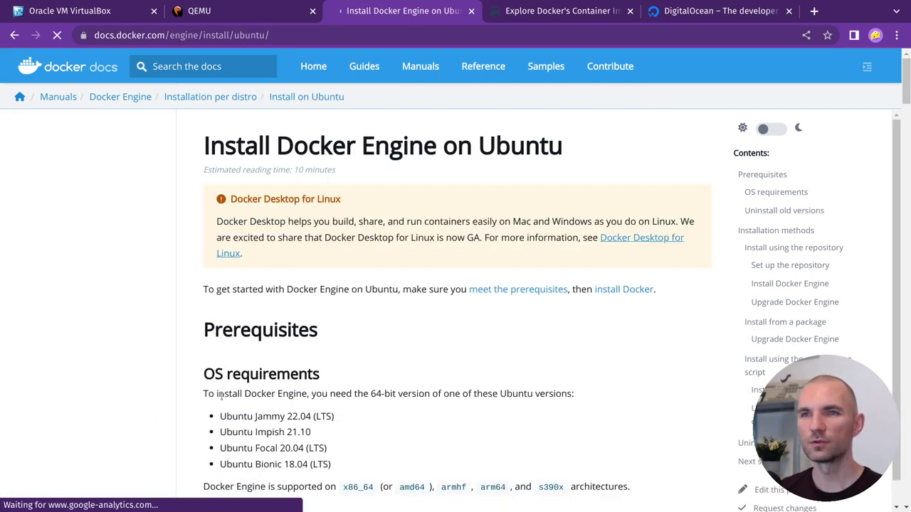
pyautogui.scroll(-5, 359, 372)
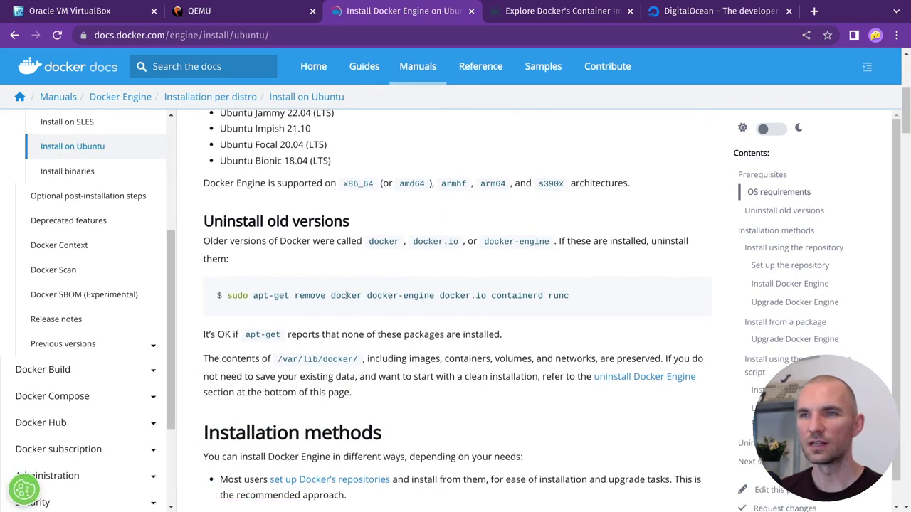
pyautogui.moveTo(230, 299)
pyautogui.mouseDown()
pyautogui.moveTo(568, 294)
pyautogui.moveTo(218, 295)
pyautogui.mouseUp()
pyautogui.click(573, 298)
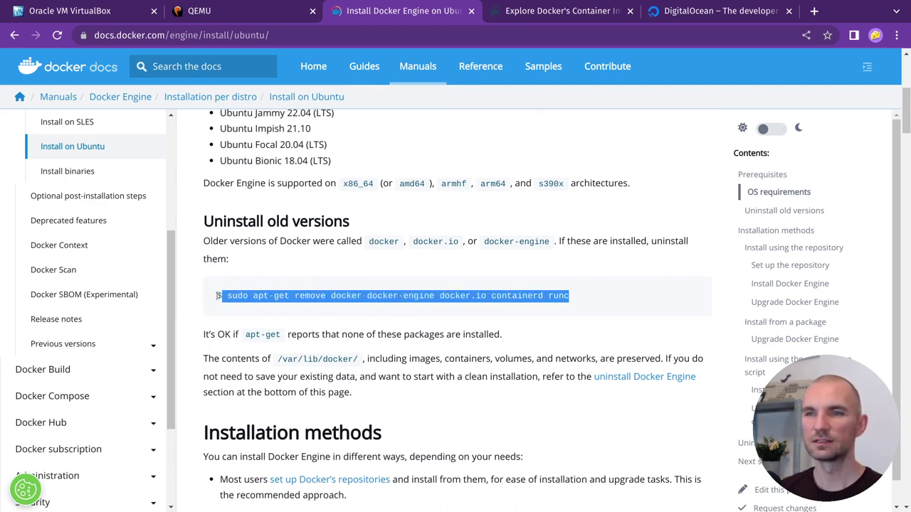
pyautogui.doubleClick(338, 298)
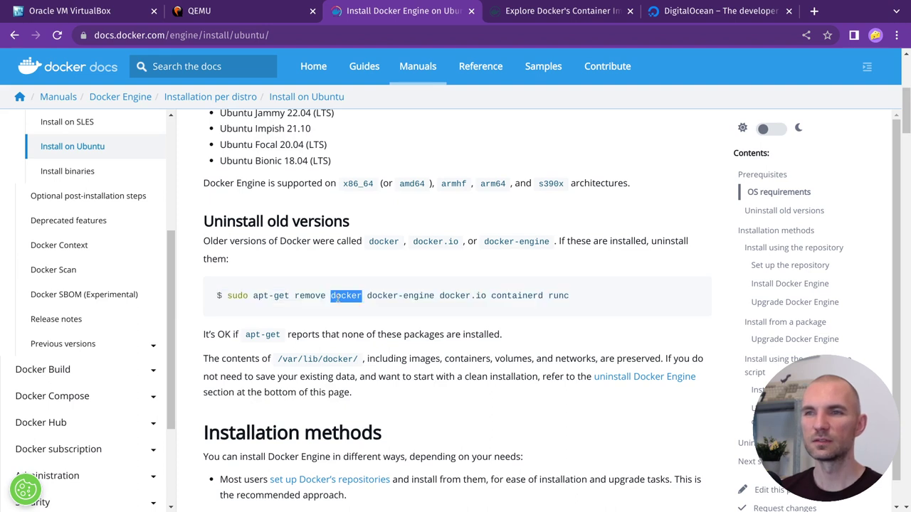
pyautogui.doubleClick(385, 295)
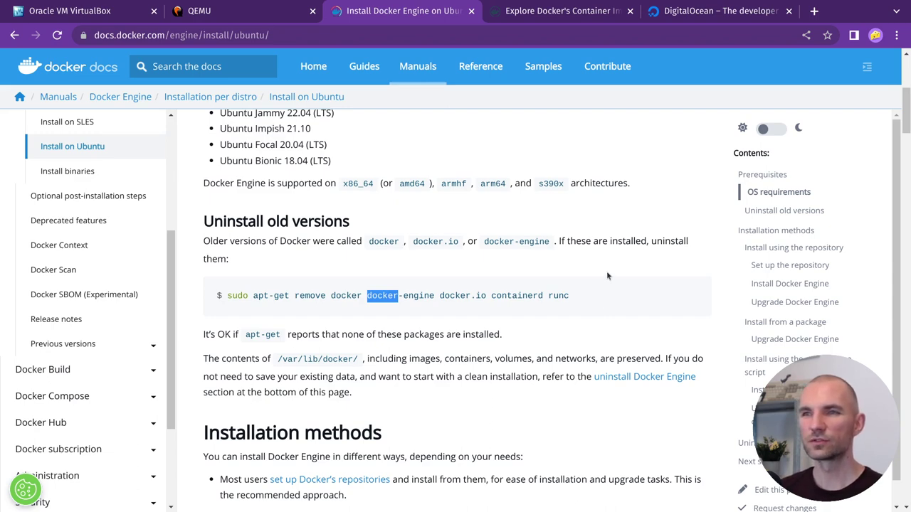
# Switch to the terminal, run docker -v to check the installed Docker version, and return to the browser
pyautogui.hotkey('ctrl', 'alt', 't')
pyautogui.write('doc')
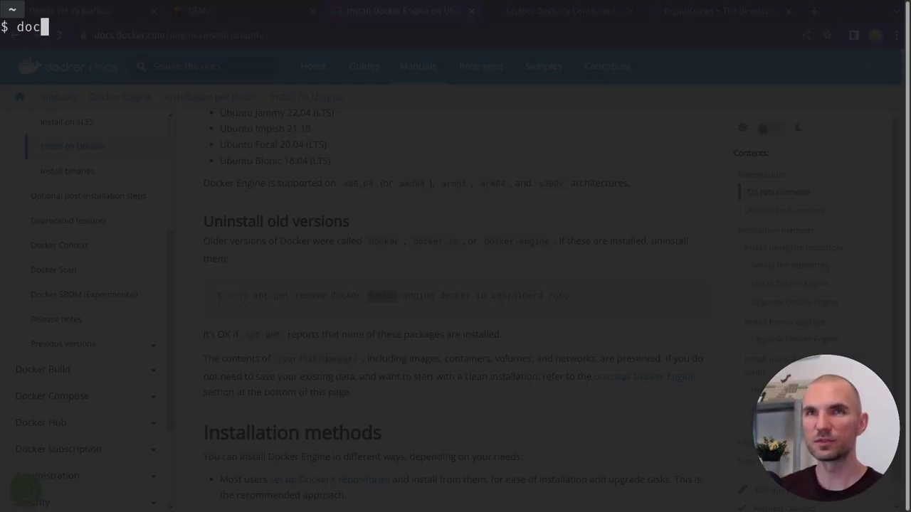
pyautogui.write('ker -v')
pyautogui.press('Return')
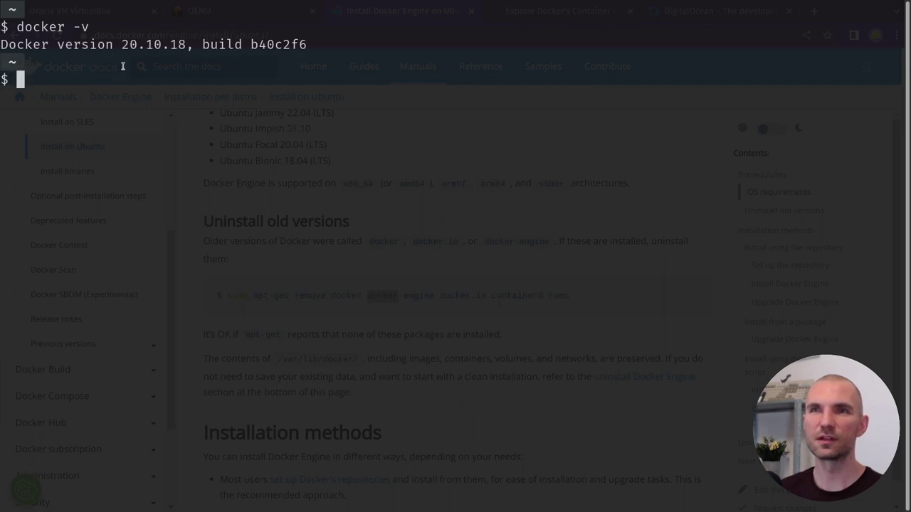
pyautogui.hotkey('ctrl', 'alt', 't')
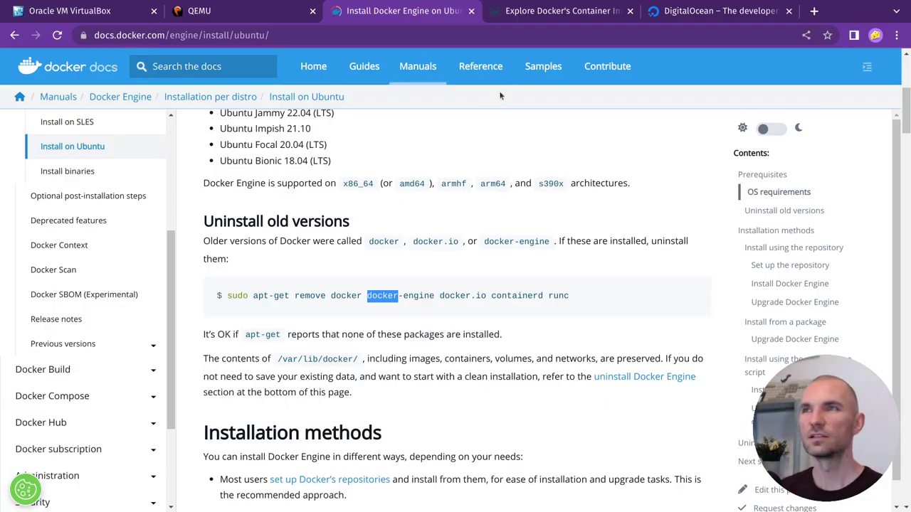
# Switch to Docker Hub's image listing and browse official images such as python, ubuntu, redis, nginx and node
pyautogui.click(558, 9)
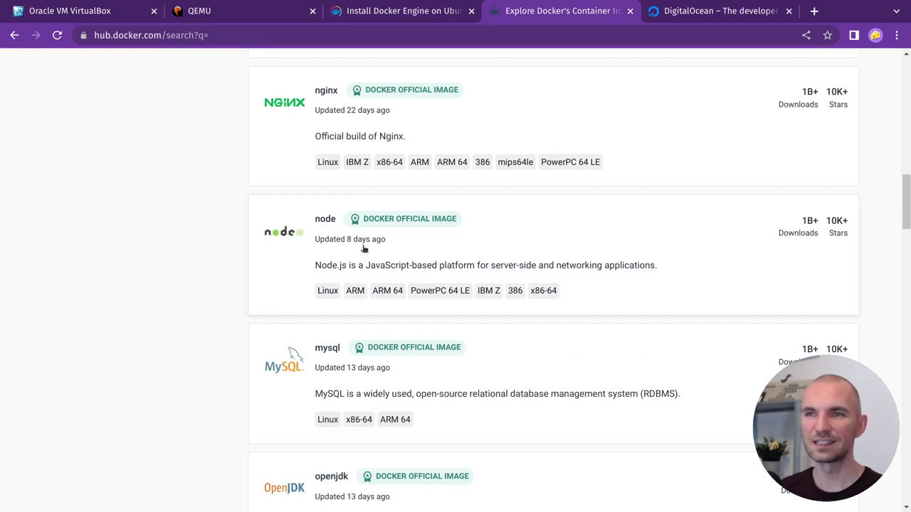
pyautogui.scroll(10, 242, 230)
pyautogui.scroll(-5, 242, 230)
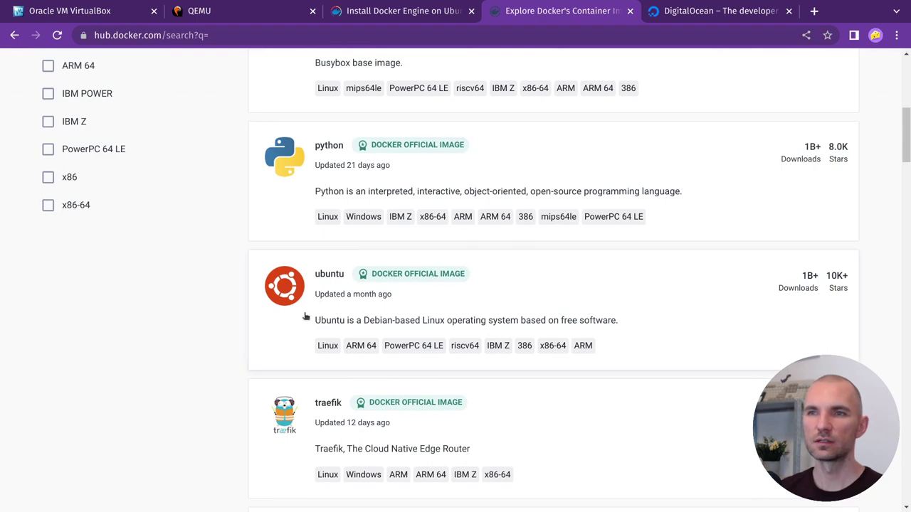
pyautogui.scroll(-2, 304, 316)
pyautogui.scroll(-5, 207, 225)
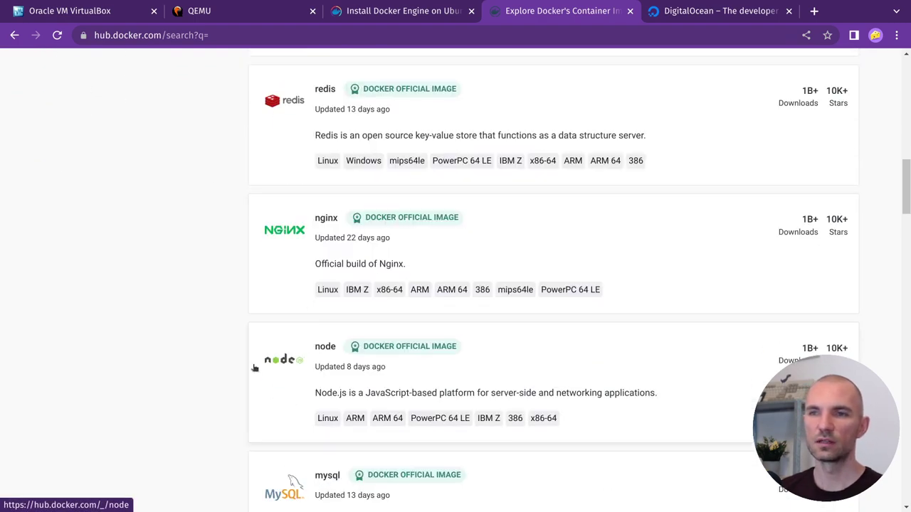
pyautogui.scroll(-1, 229, 366)
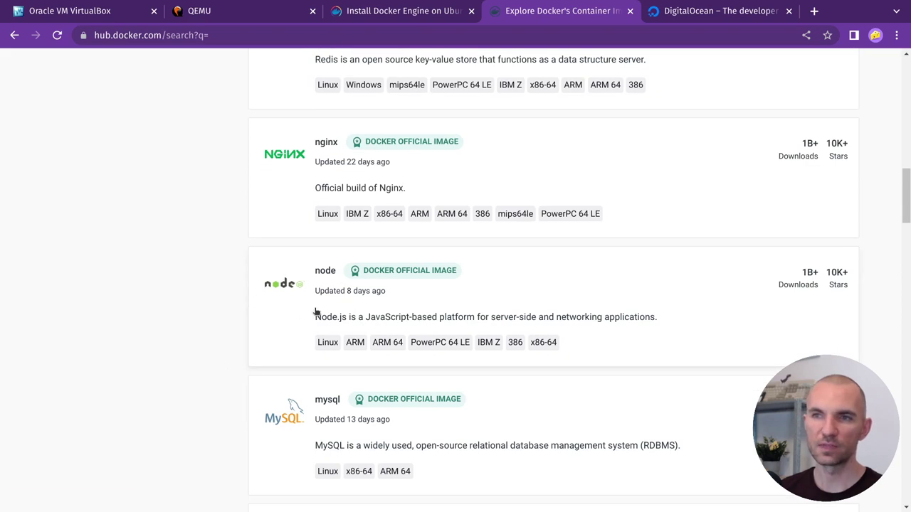
pyautogui.scroll(4, 226, 261)
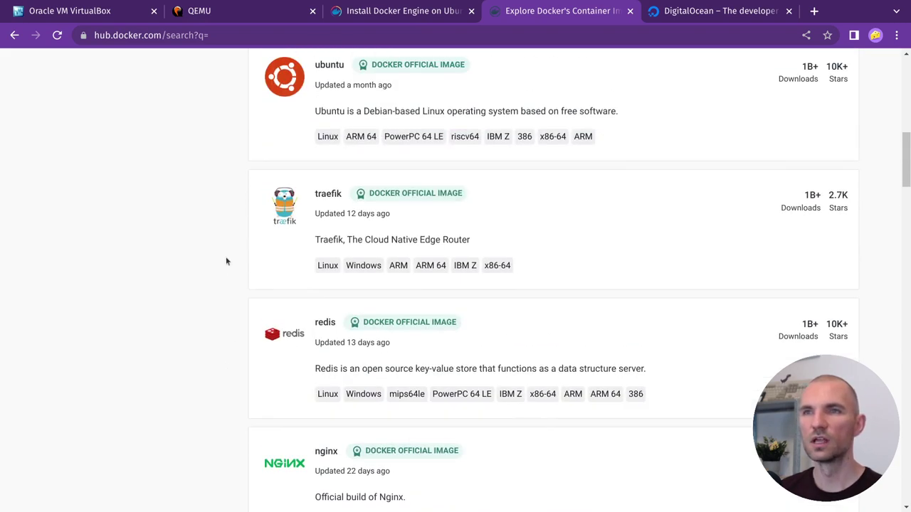
# Open the official ubuntu image page and look through its supported tags, quick reference and What is Ubuntu? section
pyautogui.scroll(3, 226, 257)
pyautogui.click(318, 292)
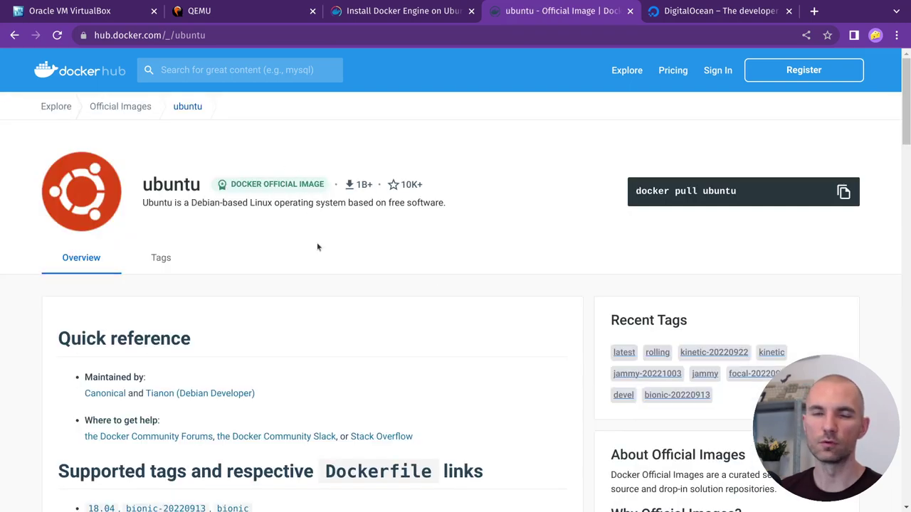
pyautogui.scroll(-3, 420, 296)
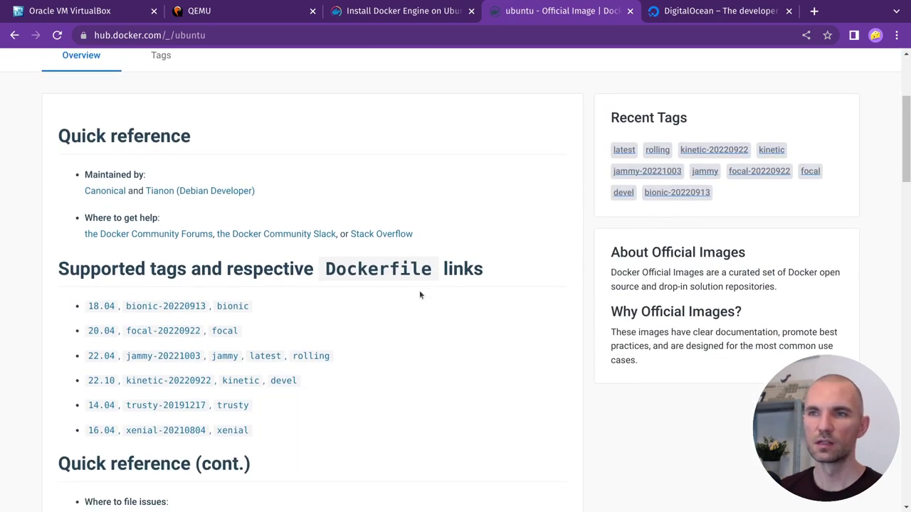
pyautogui.scroll(-2, 420, 296)
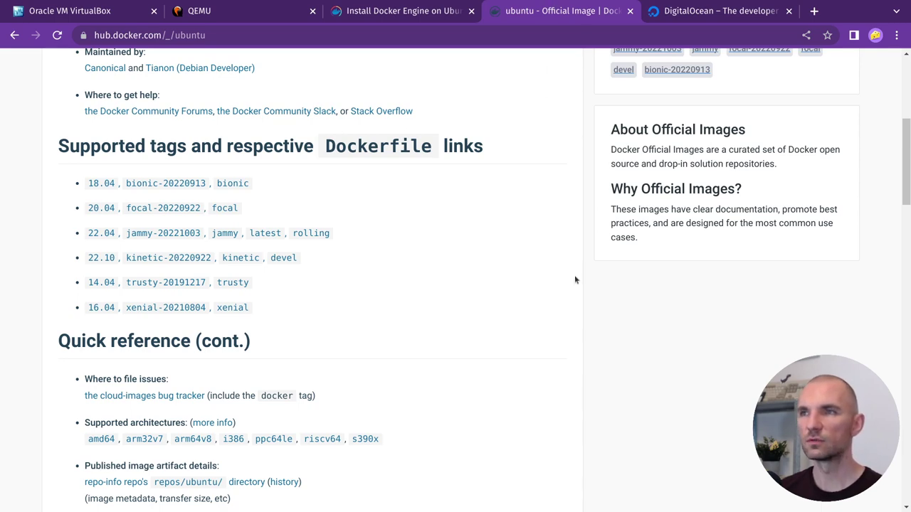
pyautogui.scroll(-2, 574, 279)
pyautogui.scroll(-9, 568, 289)
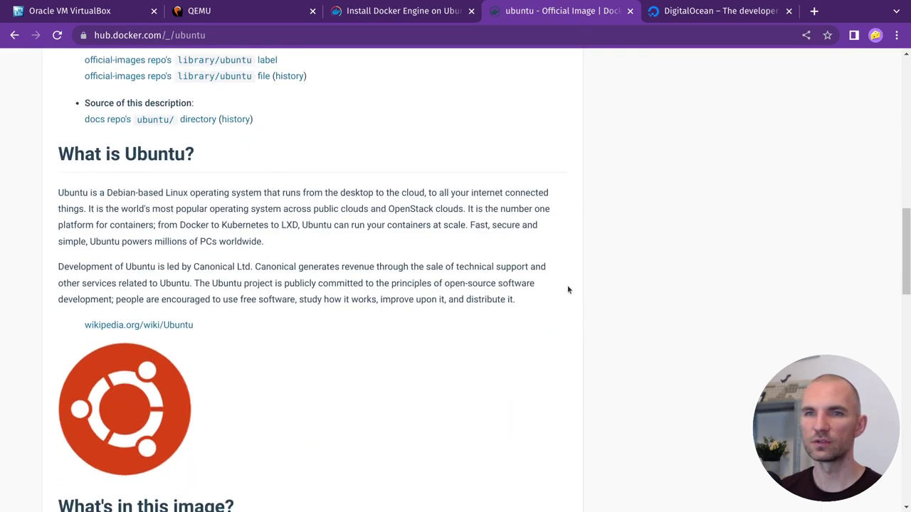
# Look through the ubuntu image page, covering What's in this image?, Locales, License, supported architectures, supported tags and the quick reference
pyautogui.scroll(-4, 568, 289)
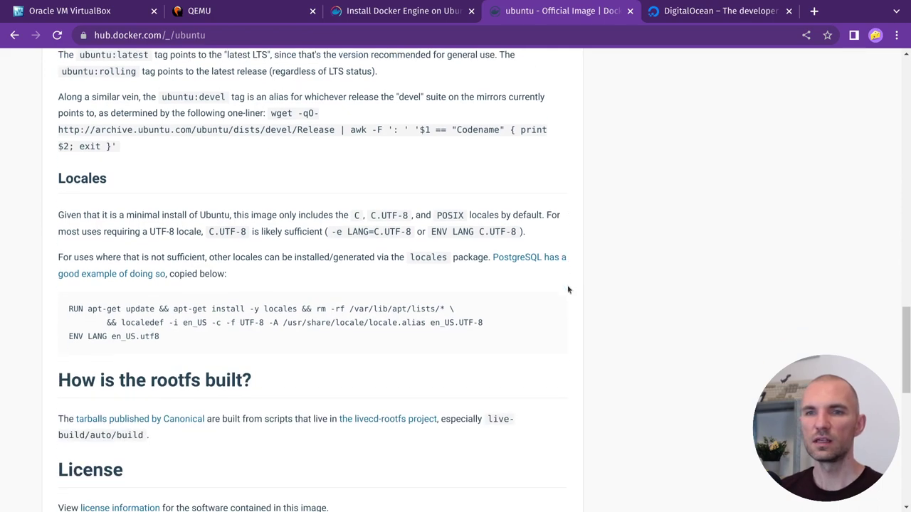
pyautogui.scroll(6, 568, 290)
pyautogui.scroll(14, 568, 289)
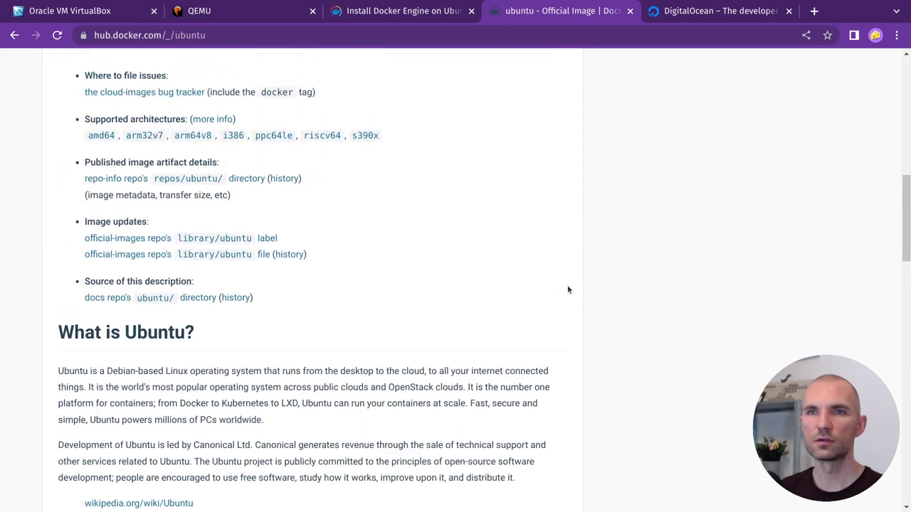
pyautogui.scroll(-2, 567, 289)
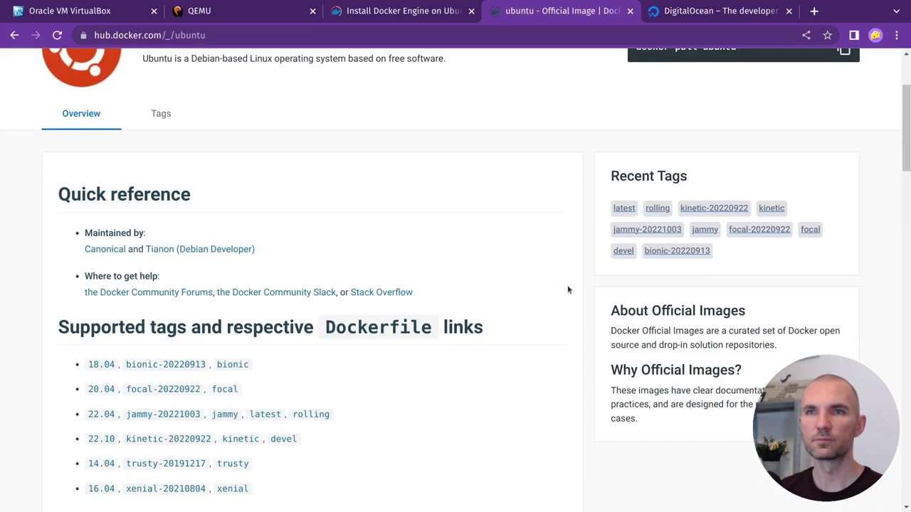
pyautogui.scroll(-6, 252, 268)
pyautogui.scroll(-10, 250, 271)
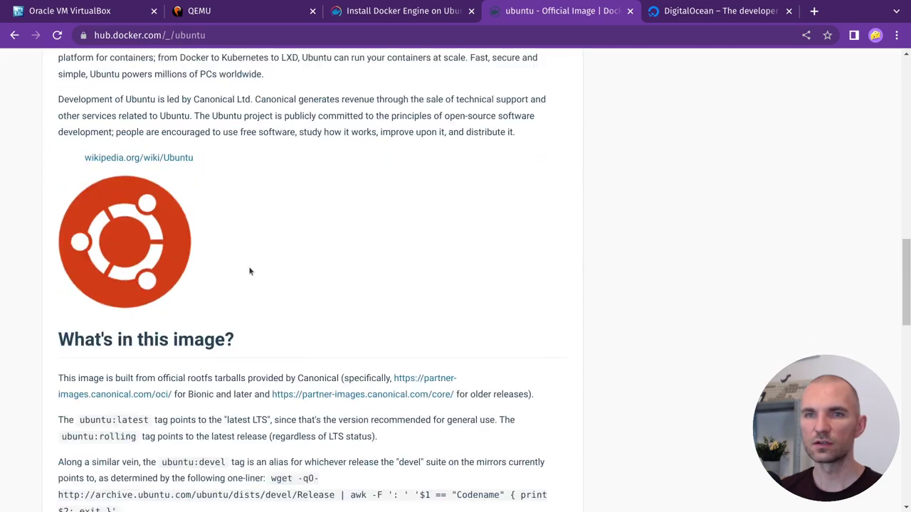
pyautogui.scroll(-4, 249, 271)
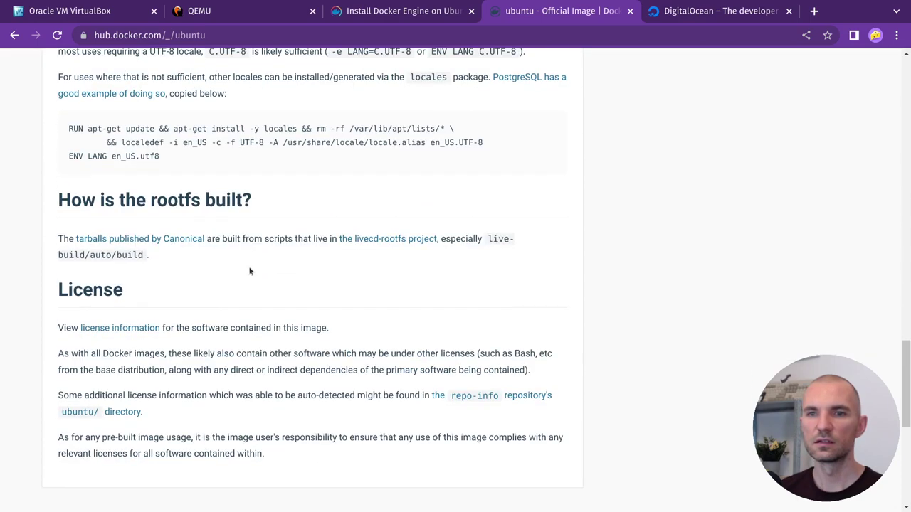
pyautogui.scroll(5, 278, 207)
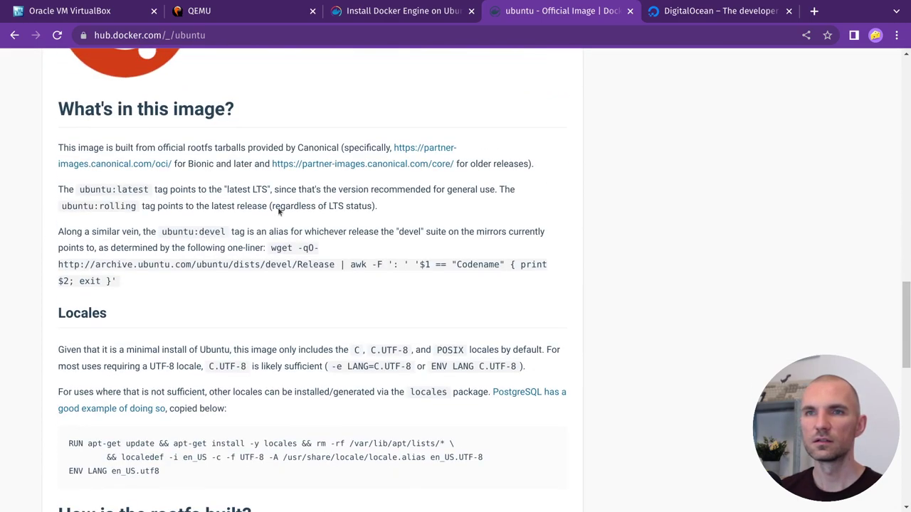
pyautogui.scroll(3, 257, 185)
pyautogui.scroll(3, 258, 186)
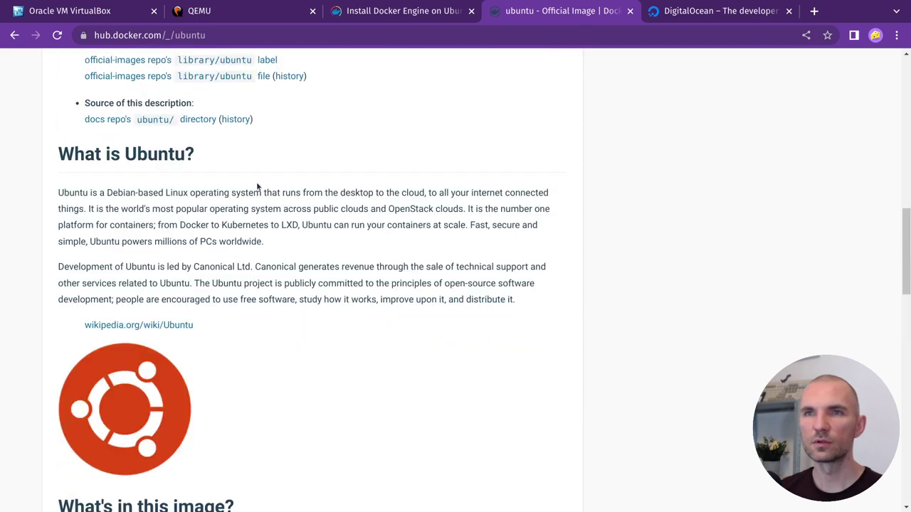
pyautogui.scroll(4, 258, 186)
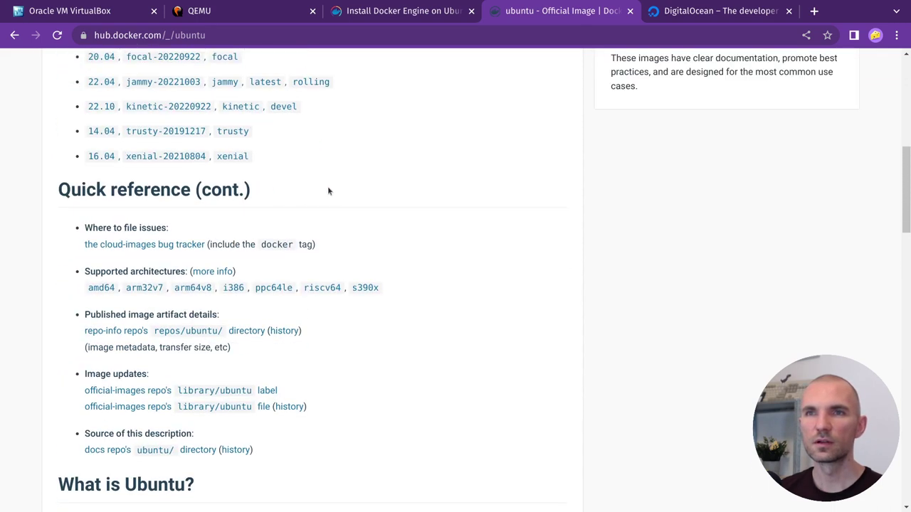
pyautogui.scroll(4, 329, 190)
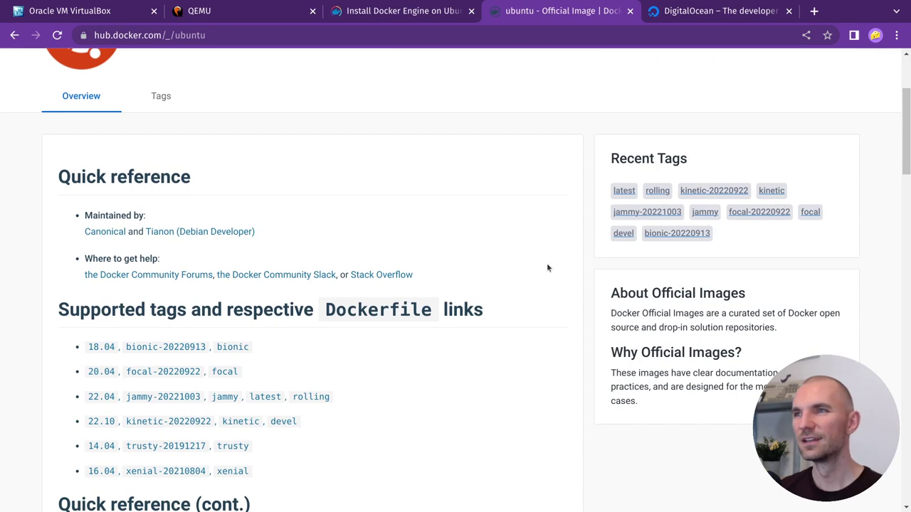
pyautogui.scroll(1, 548, 269)
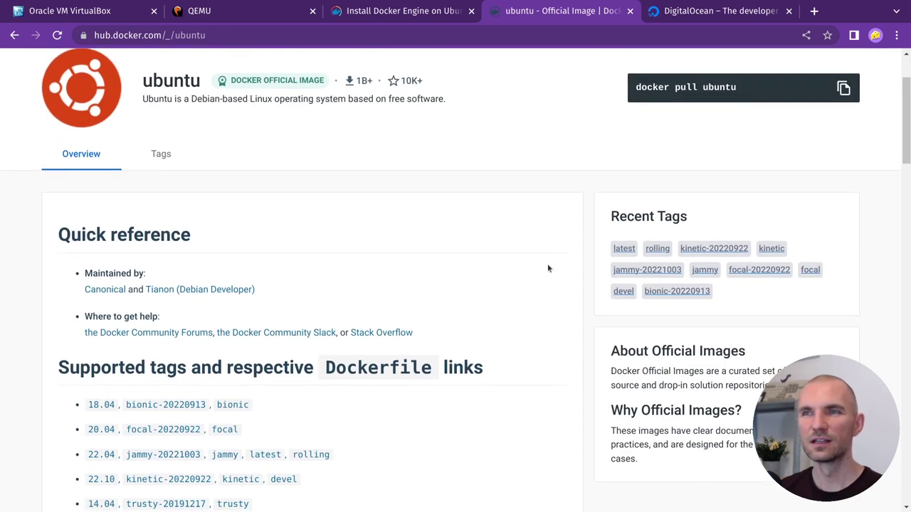
# Go over the ubuntu image page again, reading the What's in this image? and Locales sections, and return to the page header
pyautogui.scroll(-5, 547, 268)
pyautogui.scroll(-2, 548, 268)
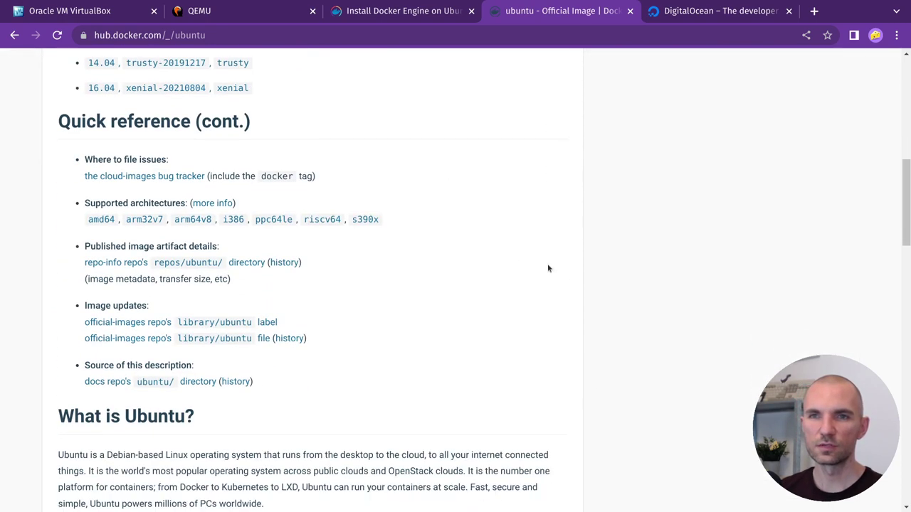
pyautogui.scroll(-2, 498, 263)
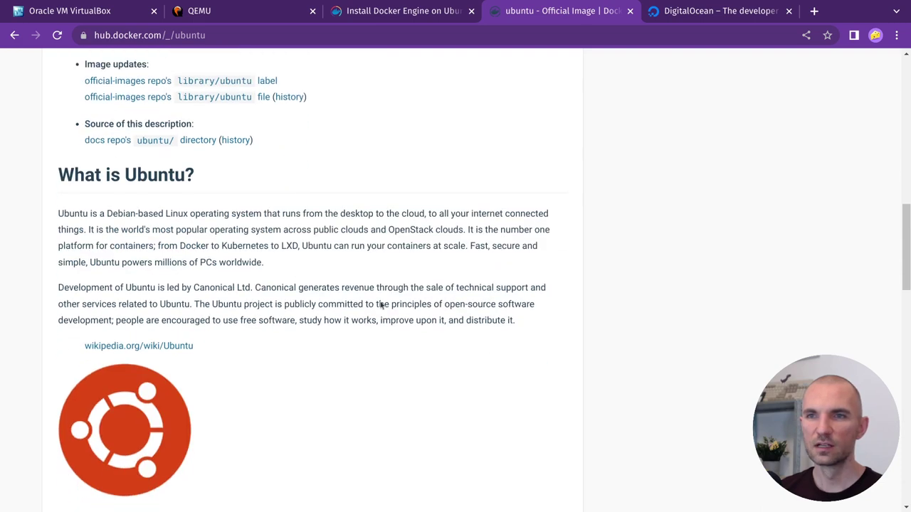
pyautogui.scroll(-3, 377, 311)
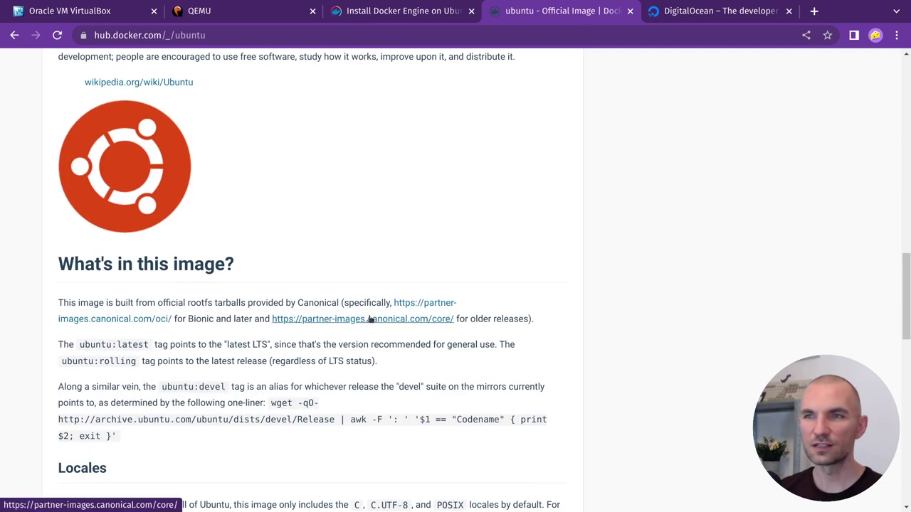
pyautogui.scroll(-1, 367, 321)
pyautogui.scroll(-1, 375, 263)
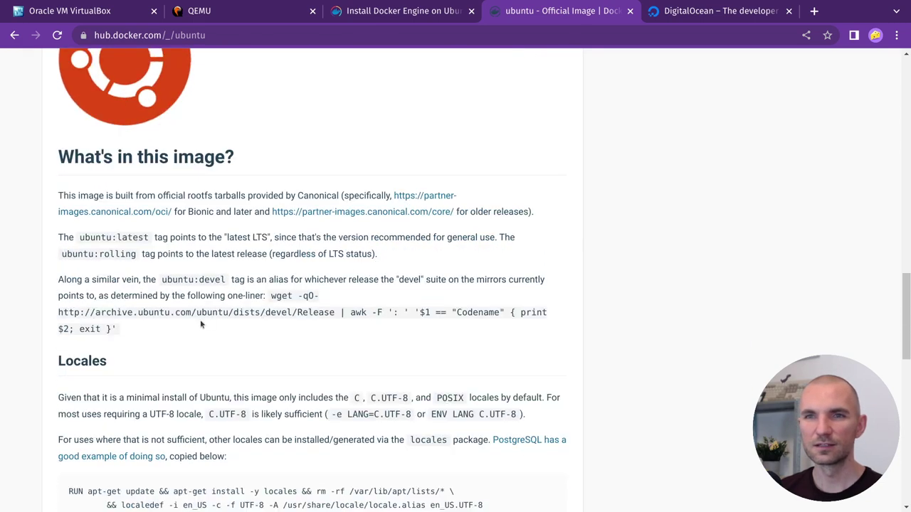
pyautogui.scroll(-2, 142, 327)
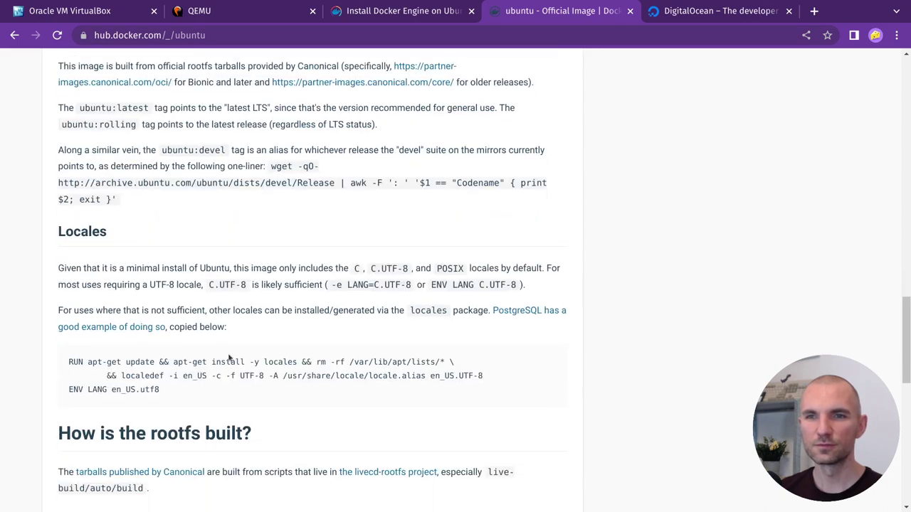
pyautogui.scroll(-2, 228, 358)
pyautogui.scroll(-2, 228, 352)
pyautogui.scroll(20, 309, 279)
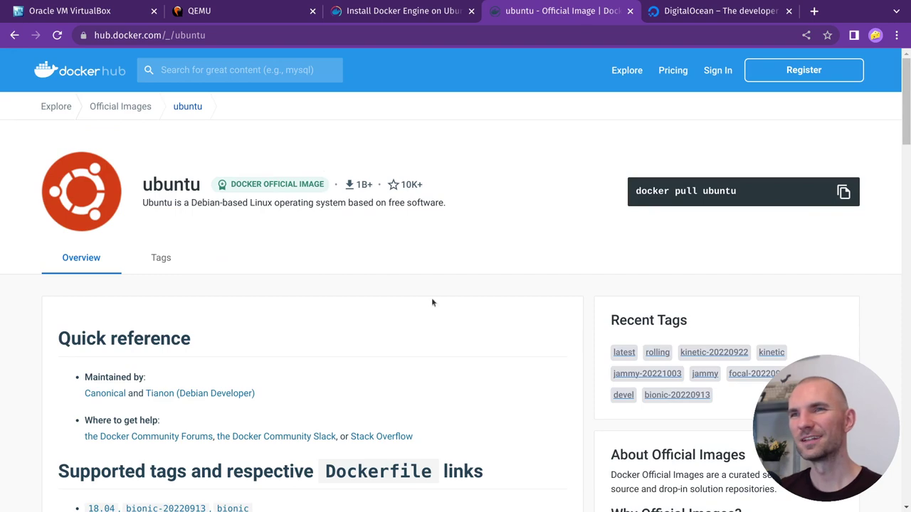
pyautogui.scroll(-4, 442, 378)
pyautogui.scroll(4, 442, 378)
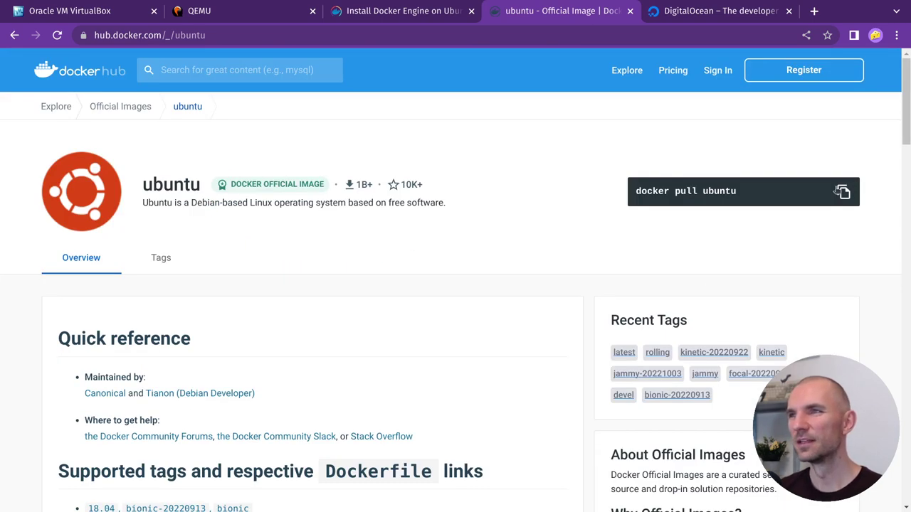
# Copy the docker pull ubuntu command, run it in the terminal, and list the local images with docker images
pyautogui.click(838, 190)
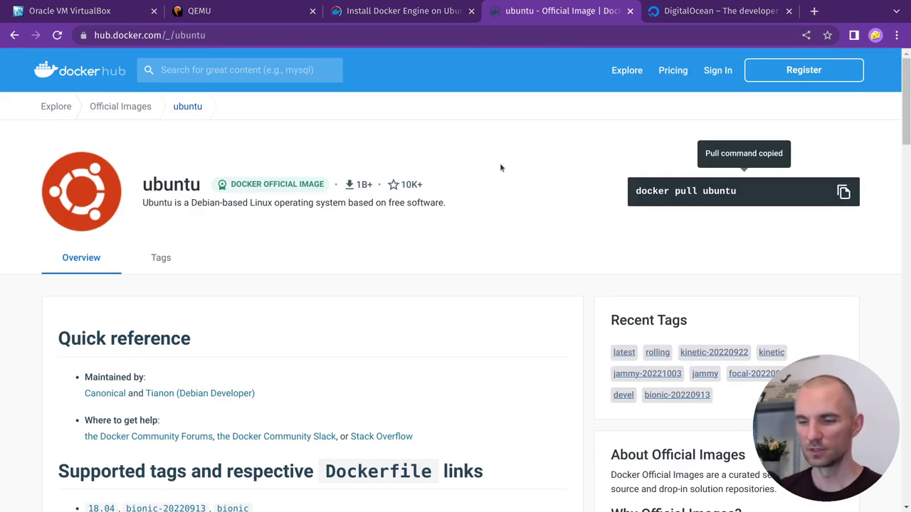
pyautogui.press('F12')
pyautogui.hotkey('ctrl', 'shift', 'v')
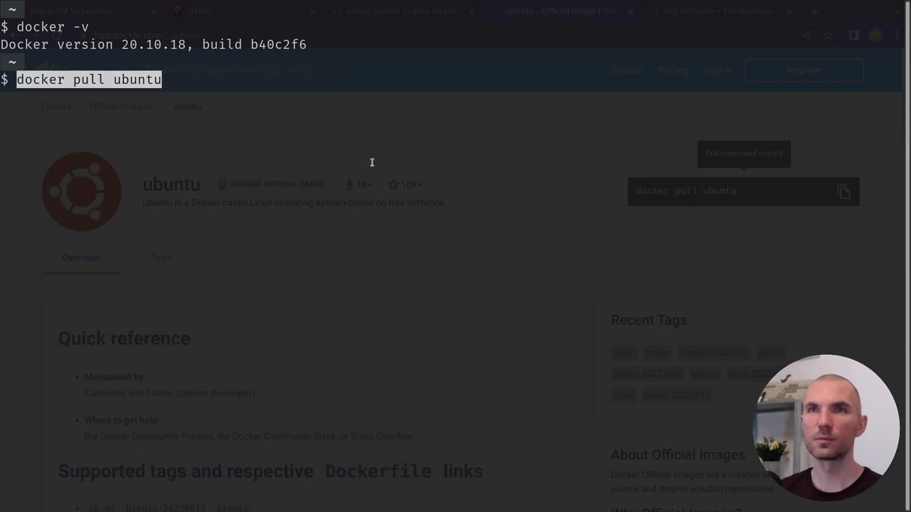
pyautogui.press('Return')
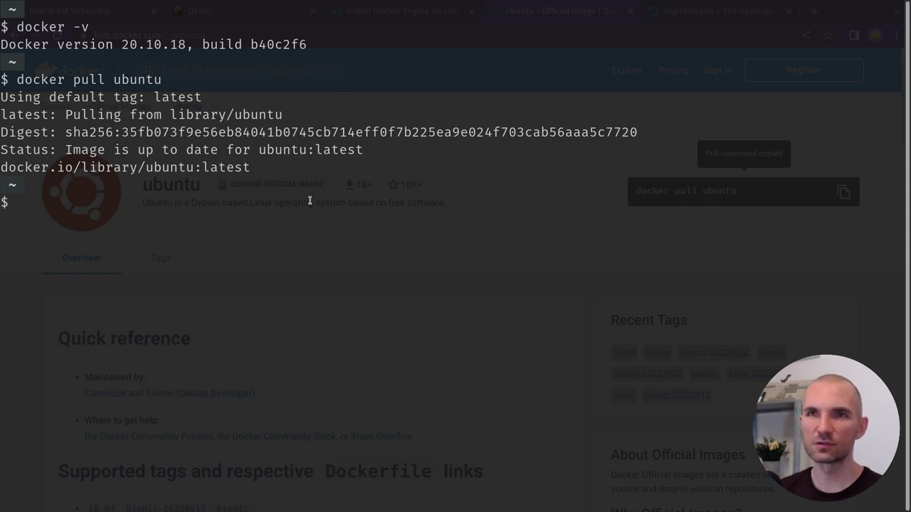
pyautogui.write('docker images')
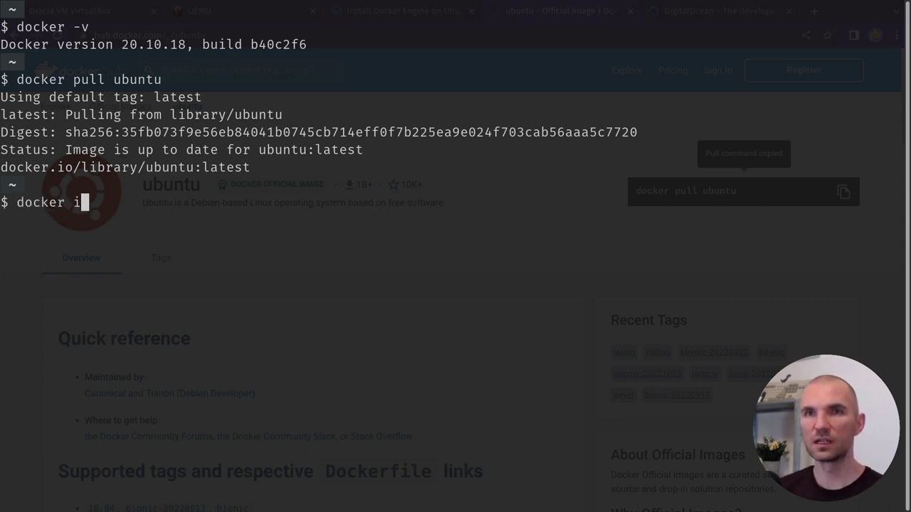
pyautogui.press('Return')
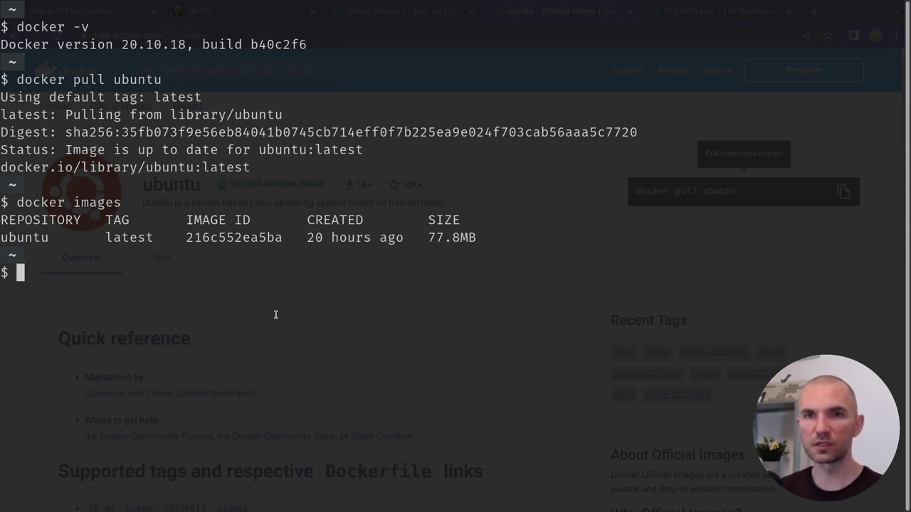
# Run neofetch in the terminal and highlight the OS and Host lines of the host system's details
pyautogui.write('neffetch')
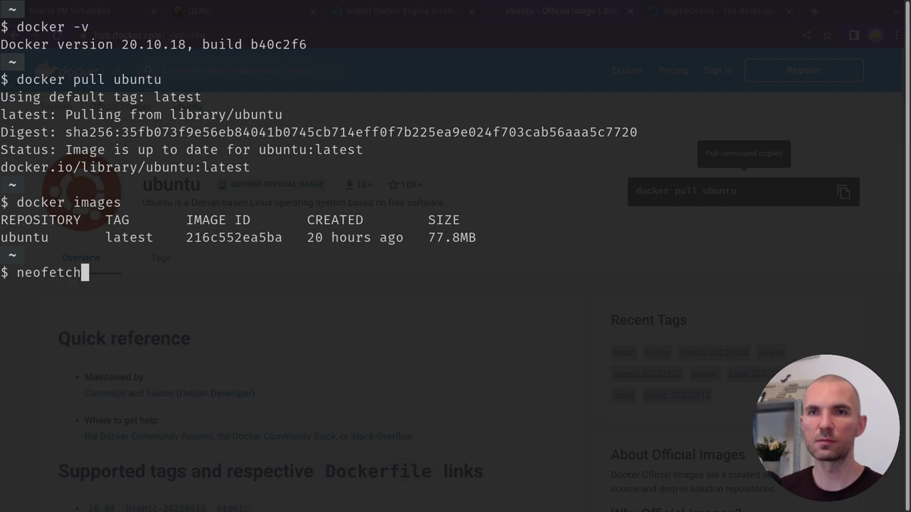
pyautogui.press('Return')
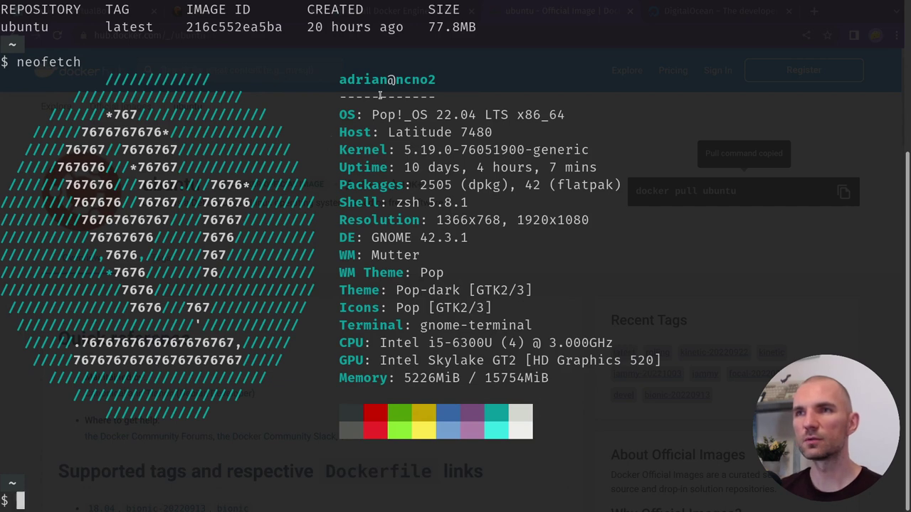
pyautogui.moveTo(341, 114); pyautogui.dragTo(570, 123)
pyautogui.click(404, 122)
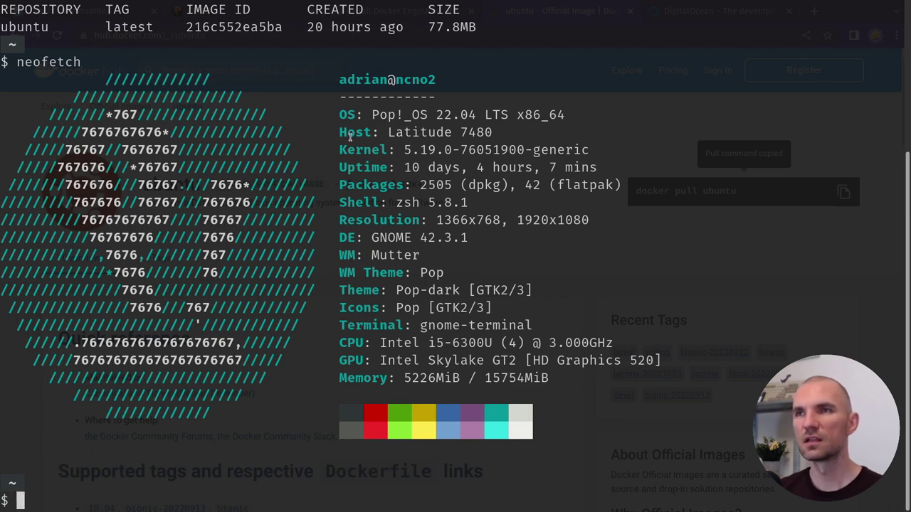
pyautogui.moveTo(337, 133); pyautogui.dragTo(509, 142)
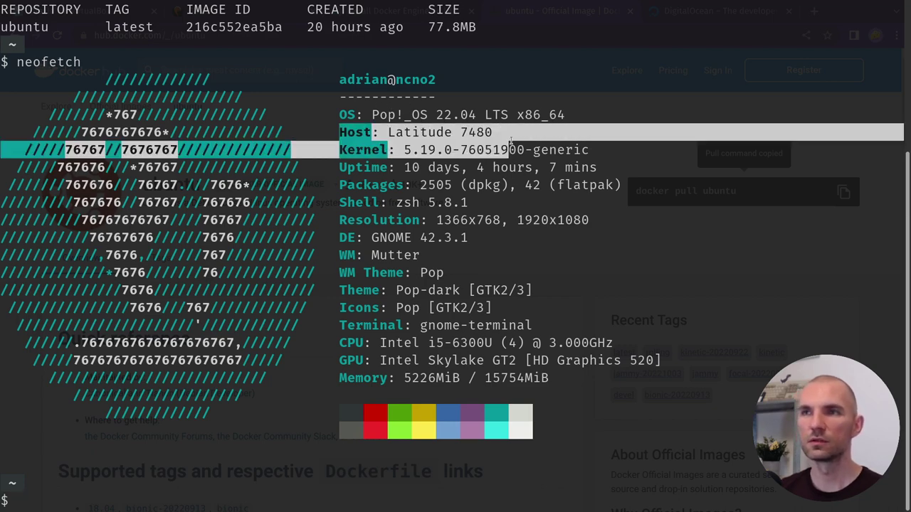
pyautogui.click(494, 132)
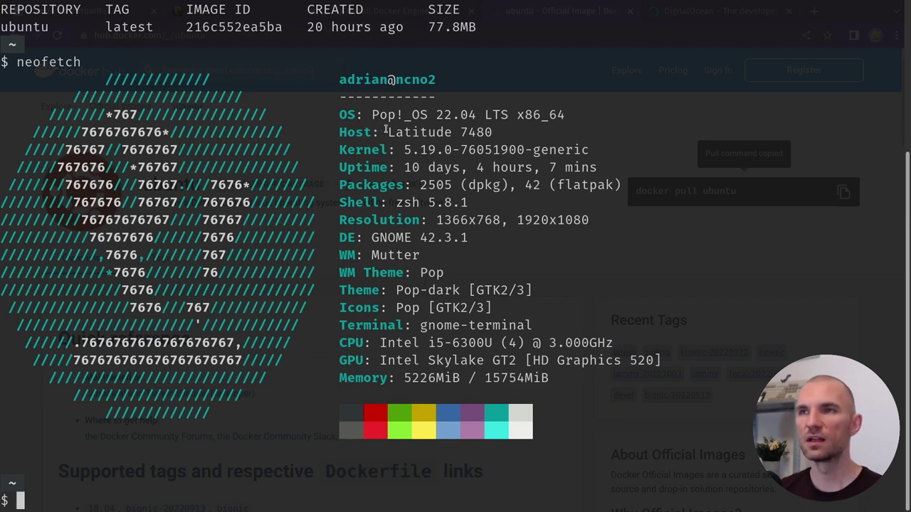
pyautogui.moveTo(386, 132); pyautogui.dragTo(491, 124)
pyautogui.click(490, 125)
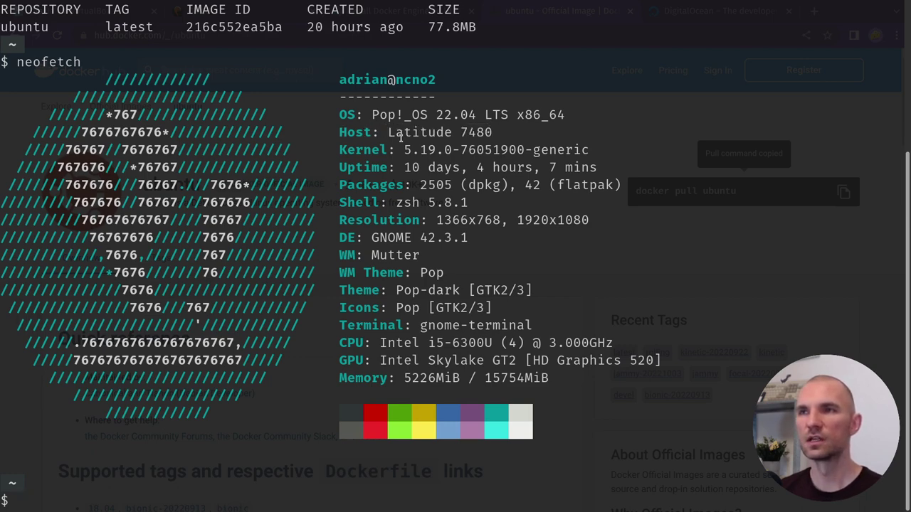
# Highlight the Kernel, Uptime, Packages, Shell, Resolution and DE lines one after another in the neofetch output
pyautogui.moveTo(375, 150); pyautogui.dragTo(590, 147)
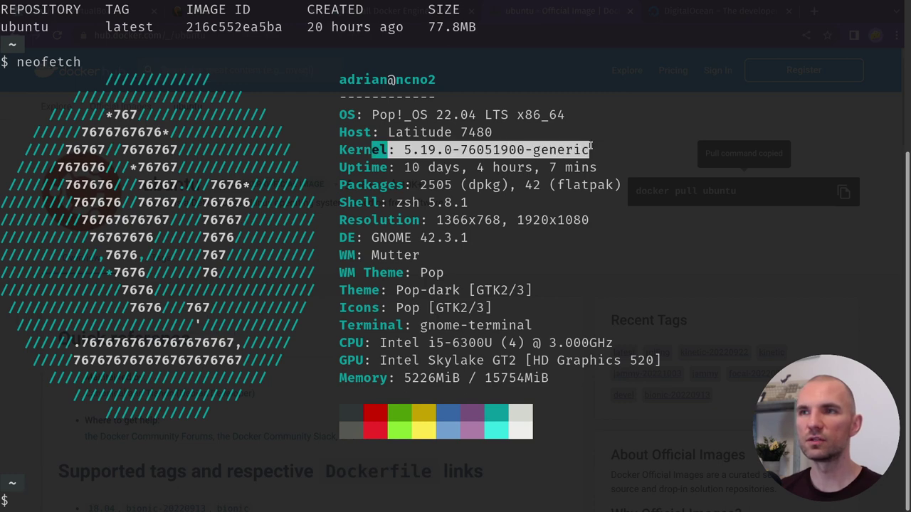
pyautogui.click(589, 147)
pyautogui.moveTo(372, 163); pyautogui.dragTo(597, 164)
pyautogui.click(595, 164)
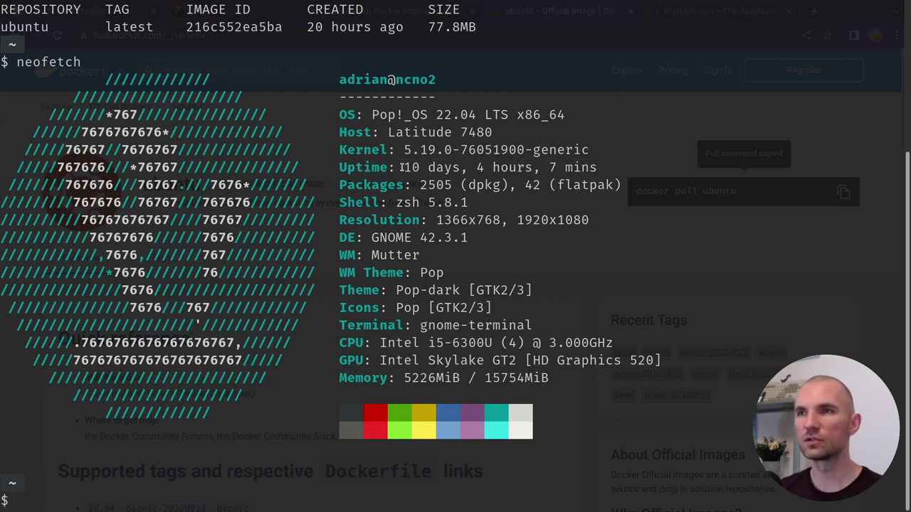
pyautogui.moveTo(380, 183); pyautogui.dragTo(589, 184)
pyautogui.moveTo(354, 203); pyautogui.dragTo(468, 202)
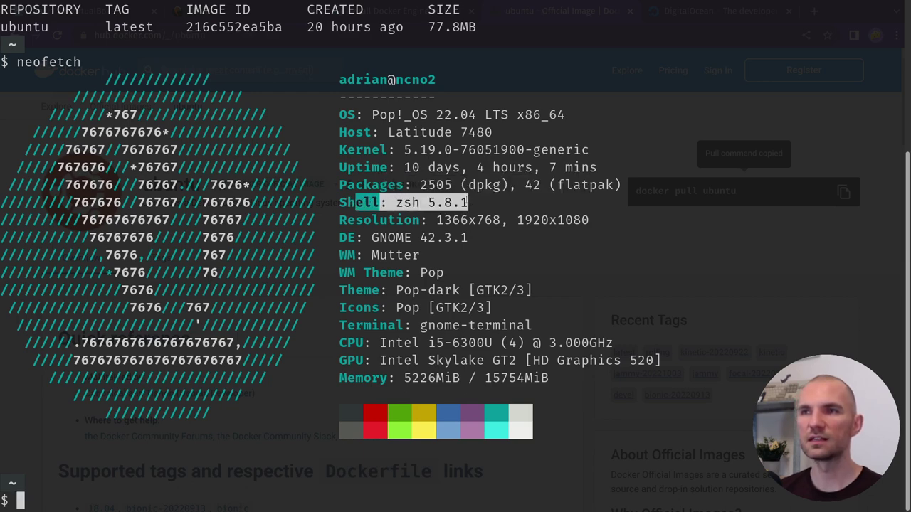
pyautogui.click(467, 202)
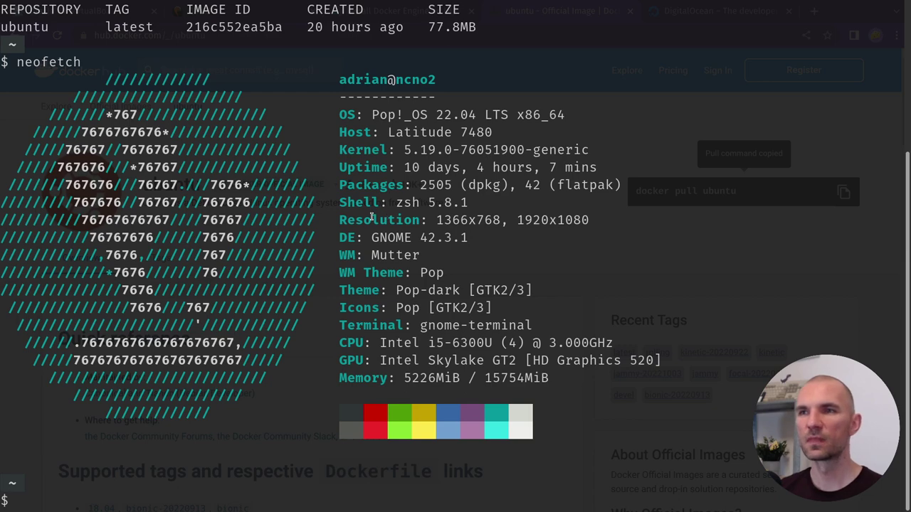
pyautogui.moveTo(370, 219); pyautogui.dragTo(574, 220)
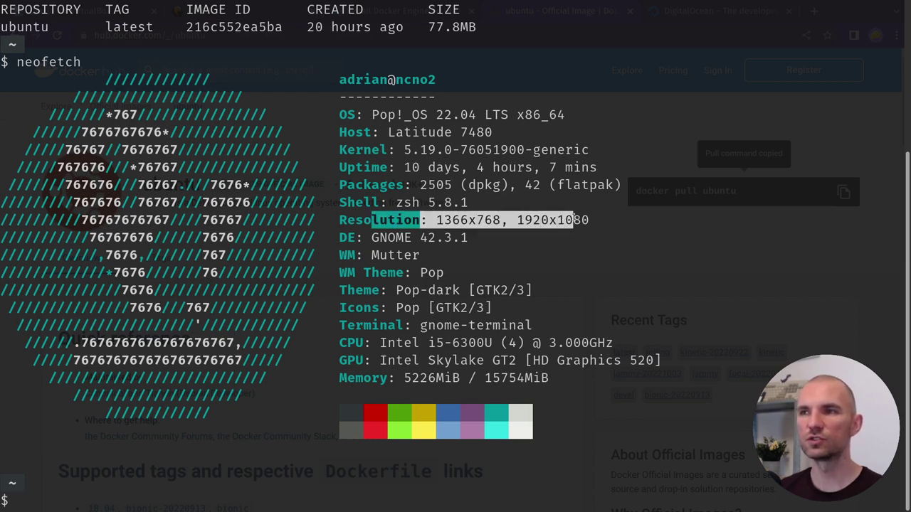
pyautogui.moveTo(355, 238); pyautogui.dragTo(468, 238)
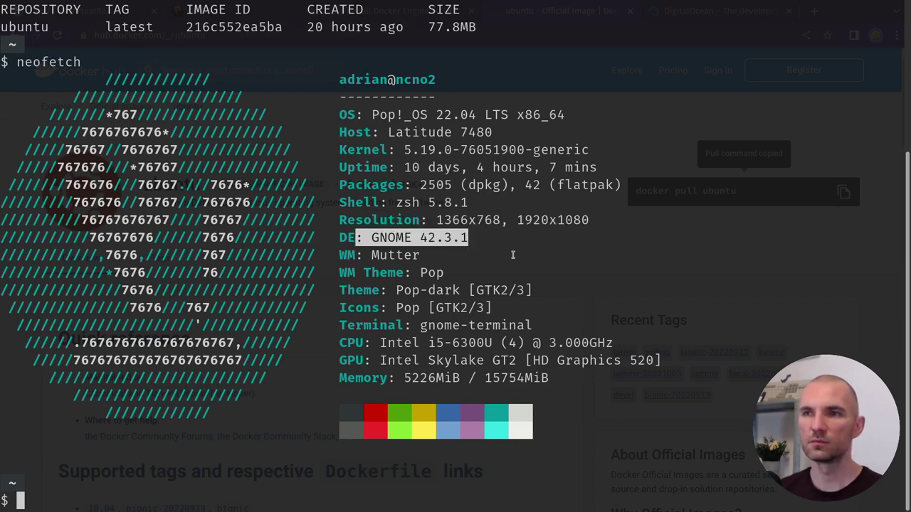
pyautogui.click(512, 254)
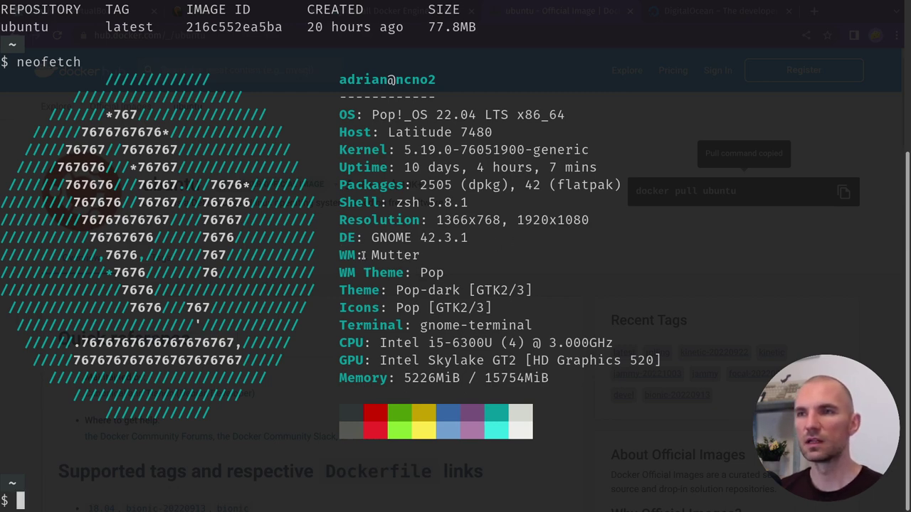
# Highlight the WM, CPU, GPU and Memory lines one after another in the host's neofetch output
pyautogui.moveTo(339, 254); pyautogui.dragTo(427, 254)
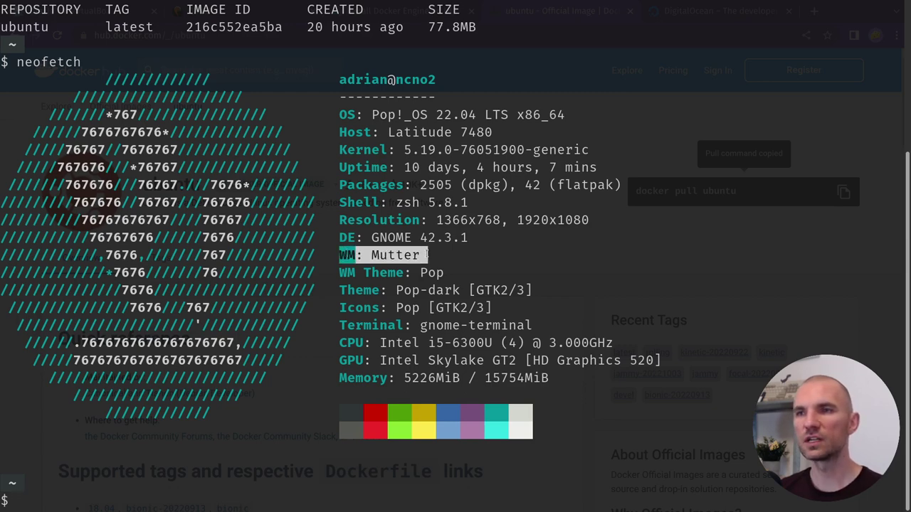
pyautogui.click(427, 254)
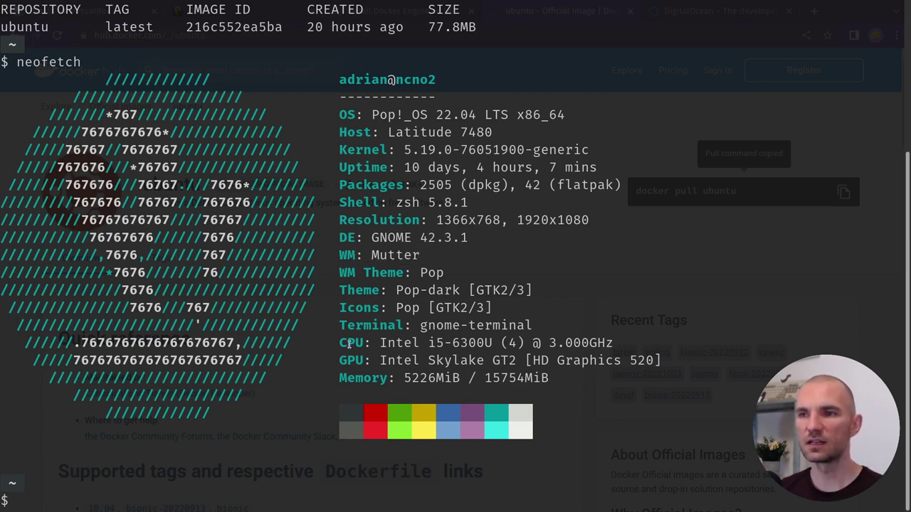
pyautogui.moveTo(347, 343); pyautogui.dragTo(538, 343)
pyautogui.moveTo(356, 359); pyautogui.dragTo(7, 360)
pyautogui.click(488, 289)
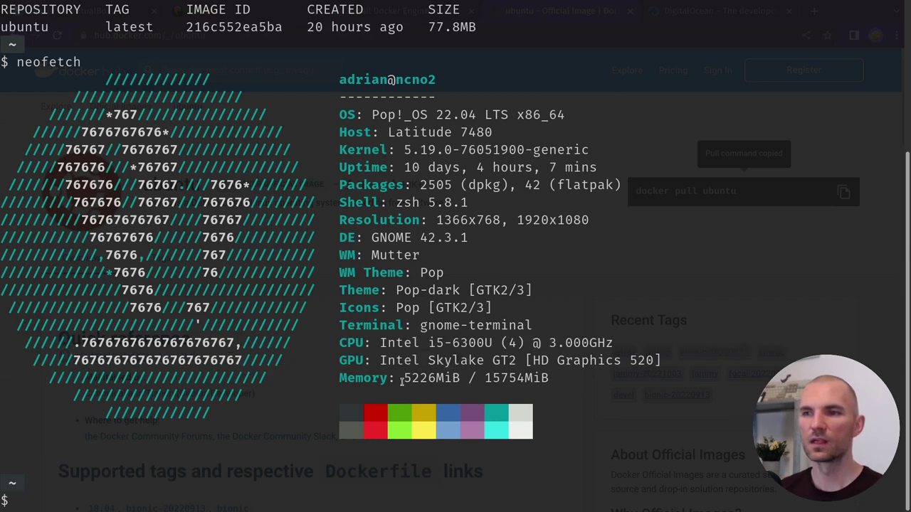
pyautogui.moveTo(360, 378); pyautogui.dragTo(533, 378)
pyautogui.click(530, 377)
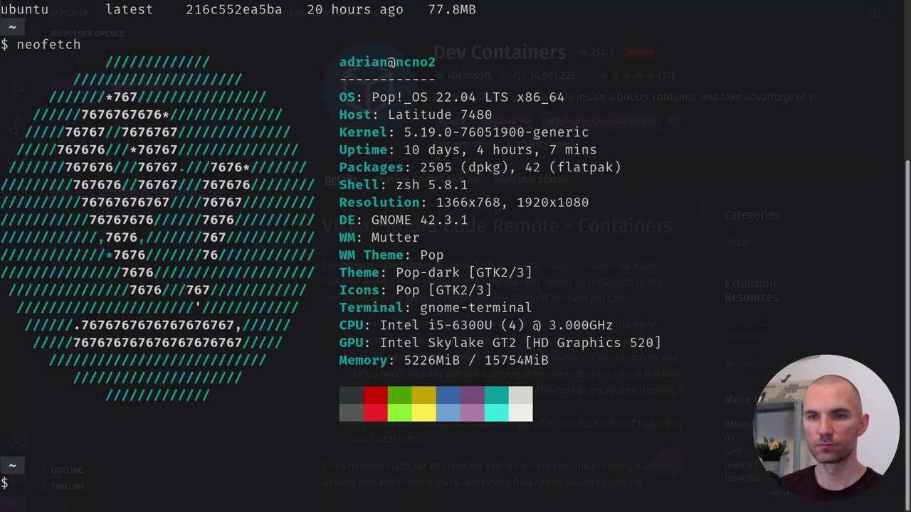
# Start an interactive Ubuntu container with a bash shell by running docker run -it ubuntu /bin/bash
pyautogui.write('docker run')
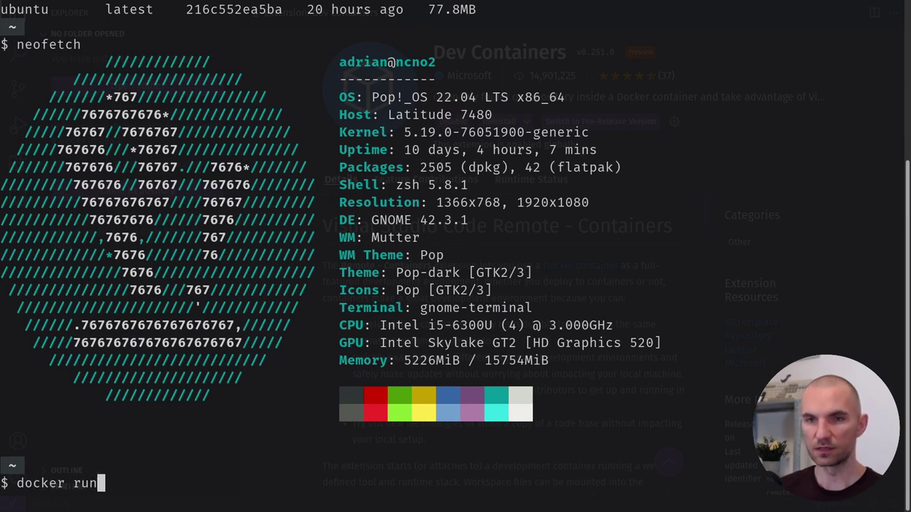
pyautogui.write(' -it')
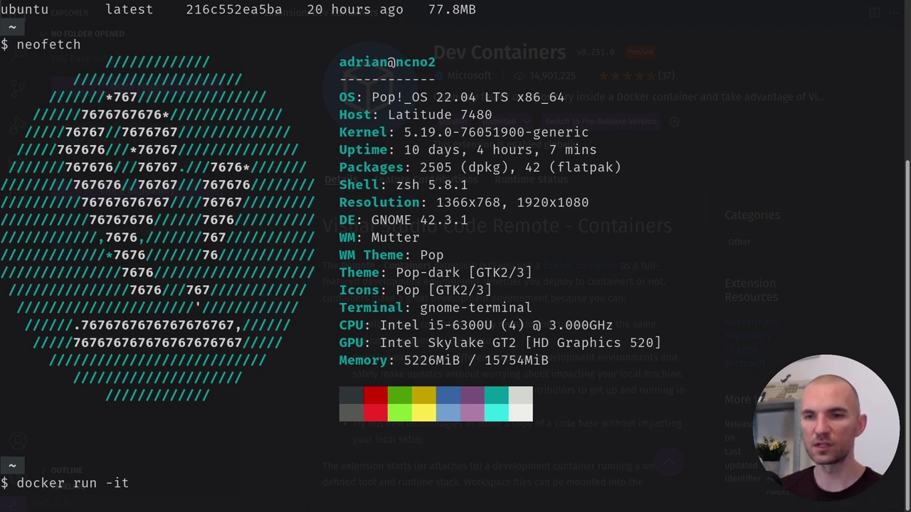
pyautogui.write(' ubuntu')
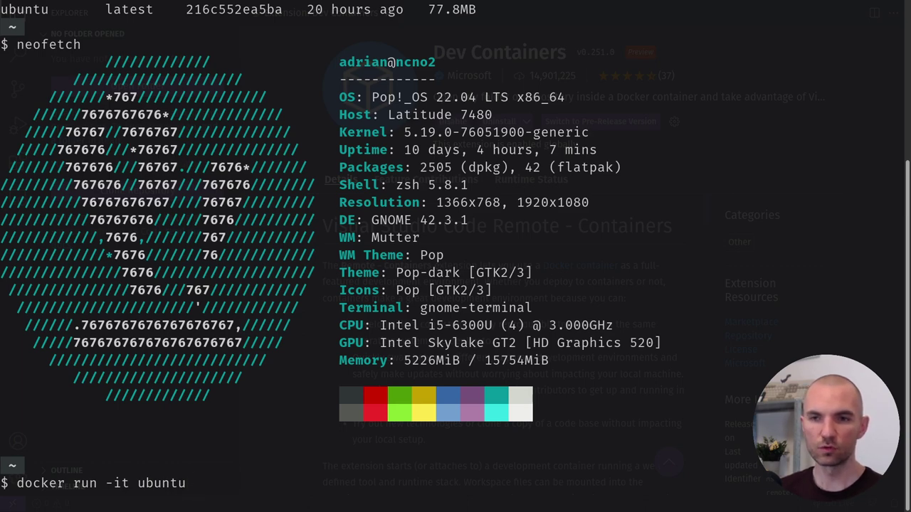
pyautogui.write('/bin/')
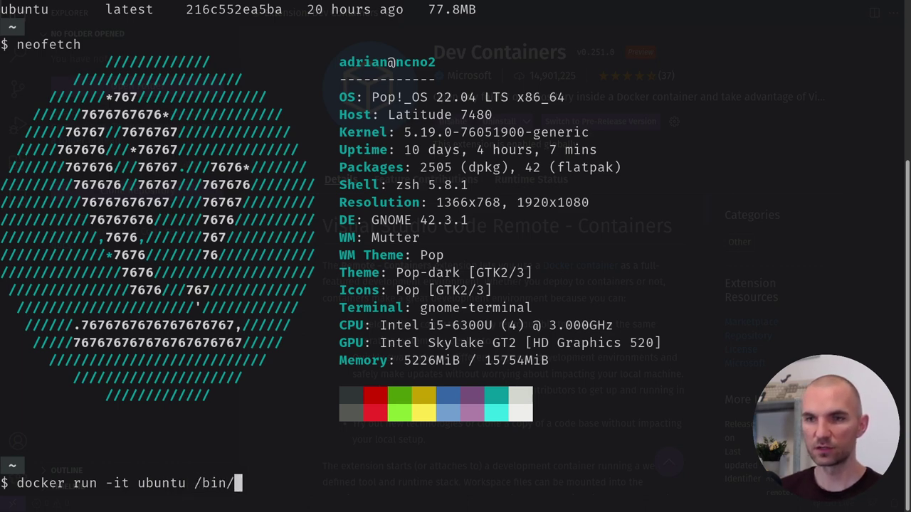
pyautogui.write('bash')
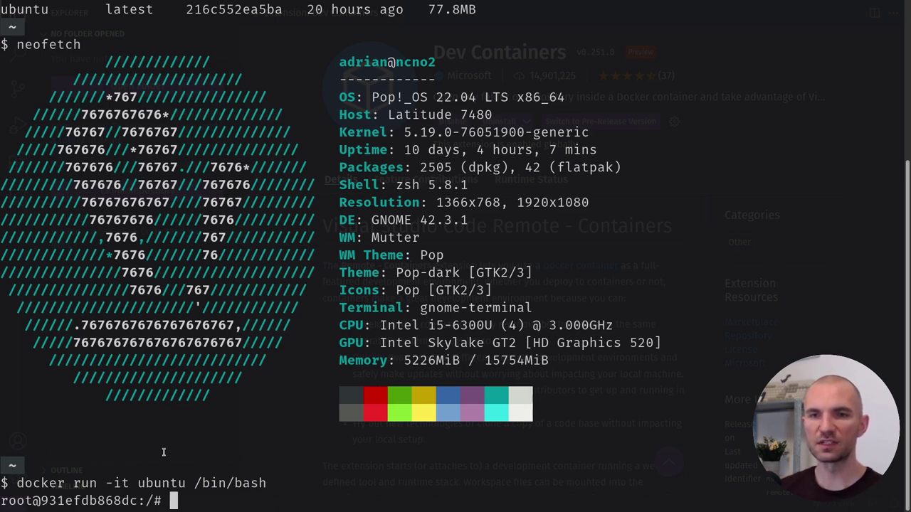
# Highlight the root user name and the container ID in the container's shell prompt
pyautogui.moveTo(11, 503); pyautogui.dragTo(34, 503)
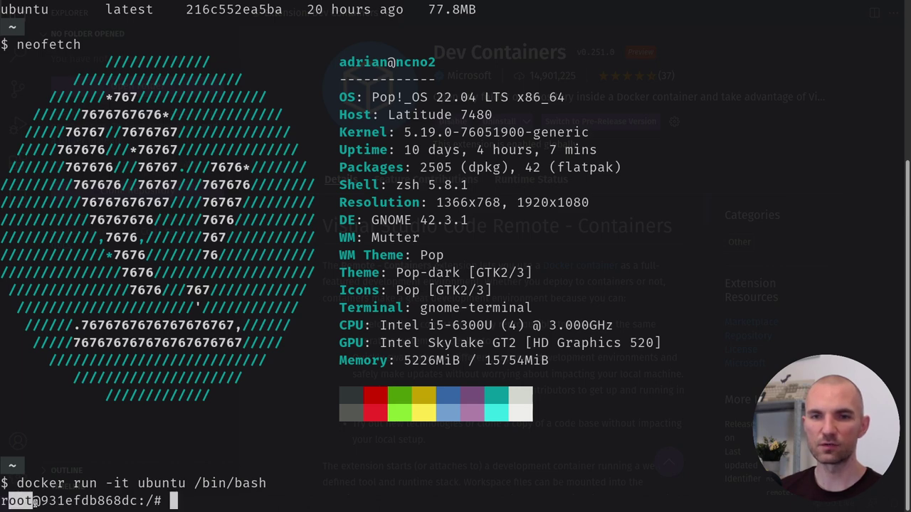
pyautogui.click(34, 503)
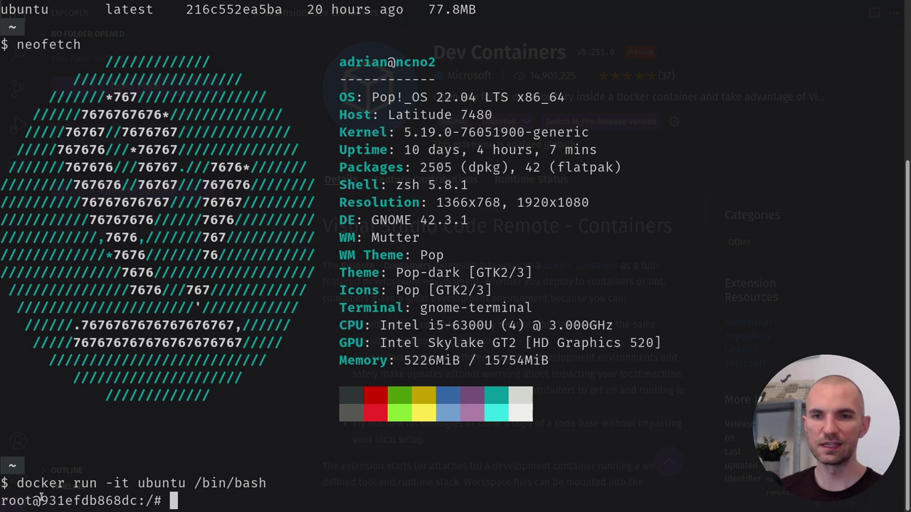
pyautogui.moveTo(42, 501); pyautogui.dragTo(139, 501)
pyautogui.click(142, 501)
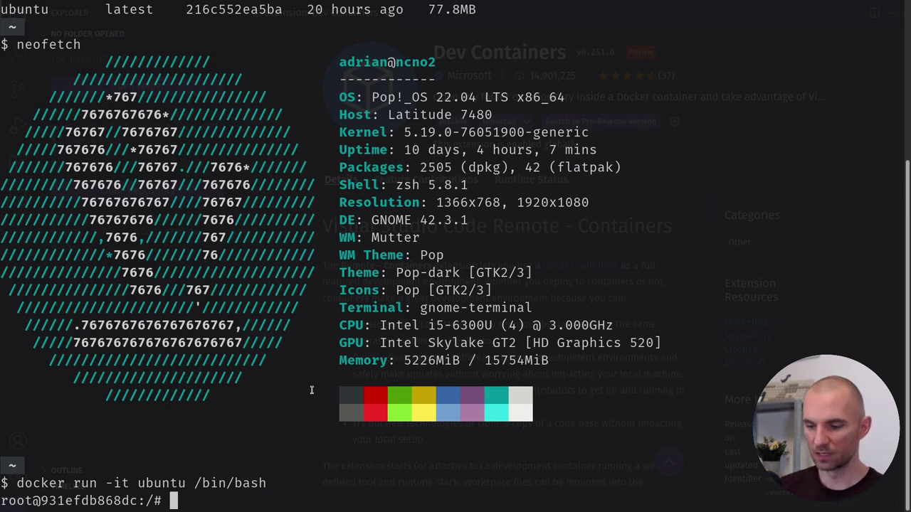
# List the container's root directory with ls and try to run neofetch inside the container
pyautogui.write('ls')
pyautogui.press('Return')
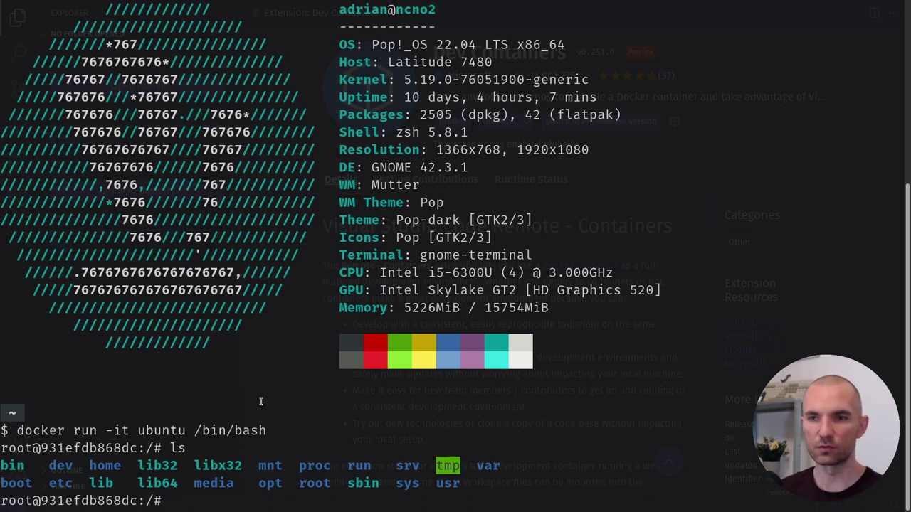
pyautogui.write('neofetch')
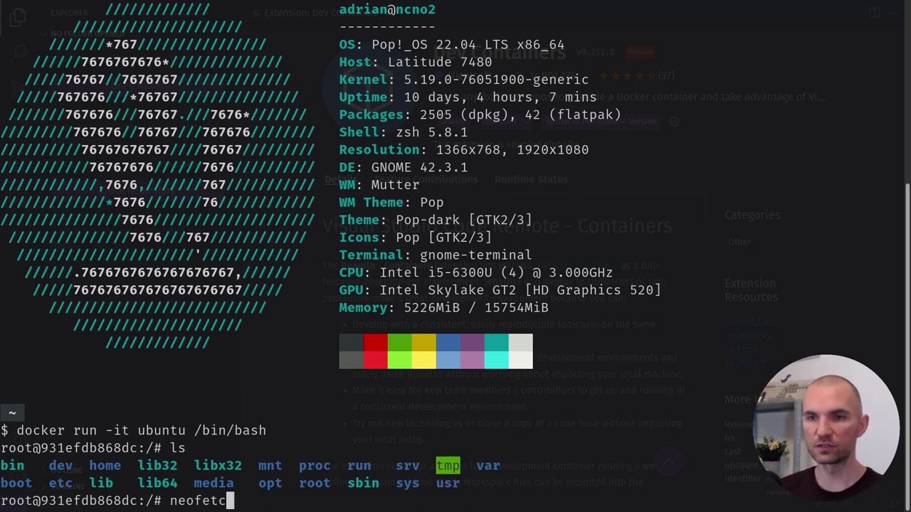
pyautogui.press('Return')
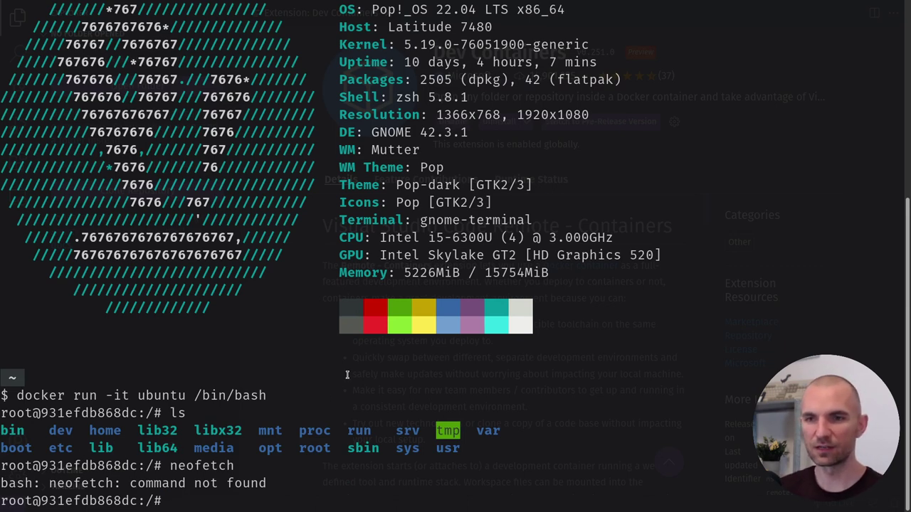
# Refresh the container's package lists with apt update and install neofetch with apt install neofetch, accepting the additional packages
pyautogui.write('apt update')
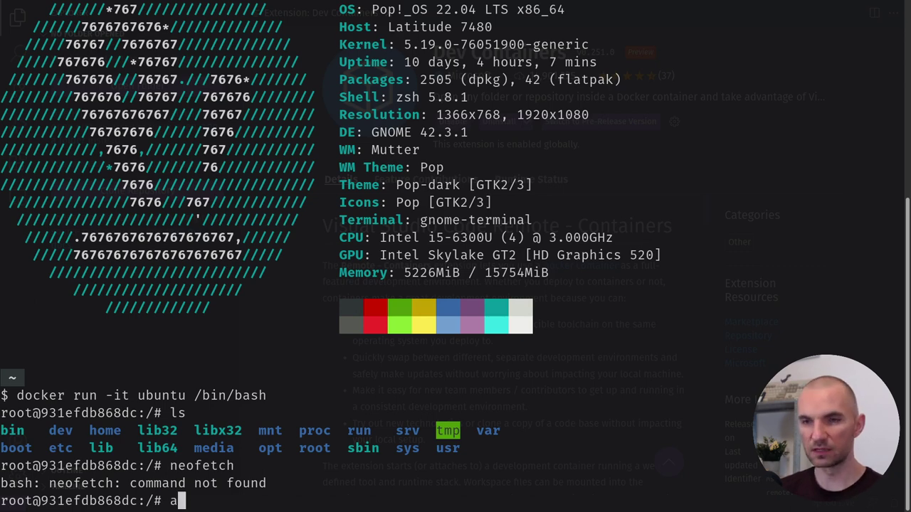
pyautogui.press('Return')
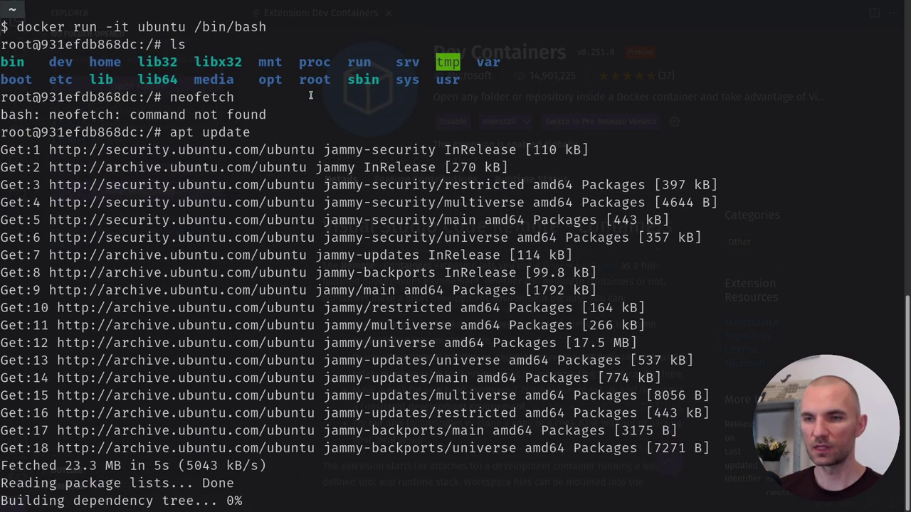
pyautogui.write('apt i')
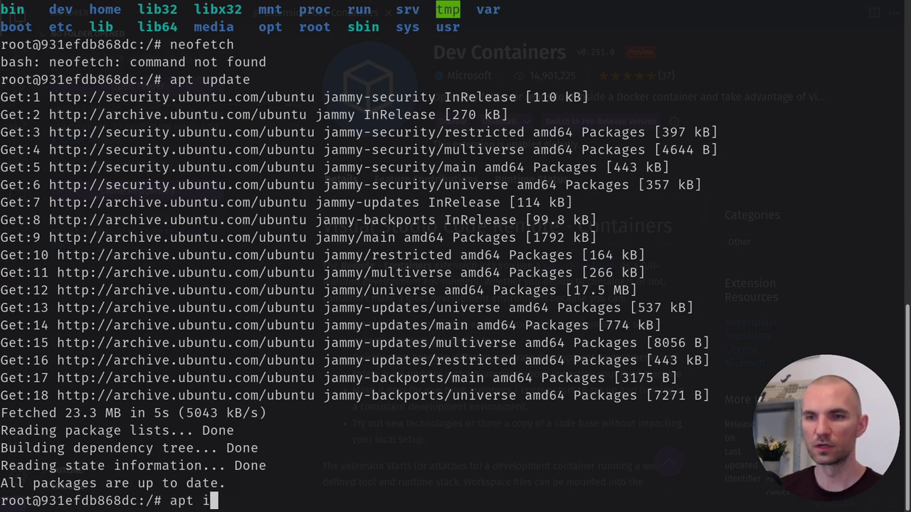
pyautogui.write('nstall neo')
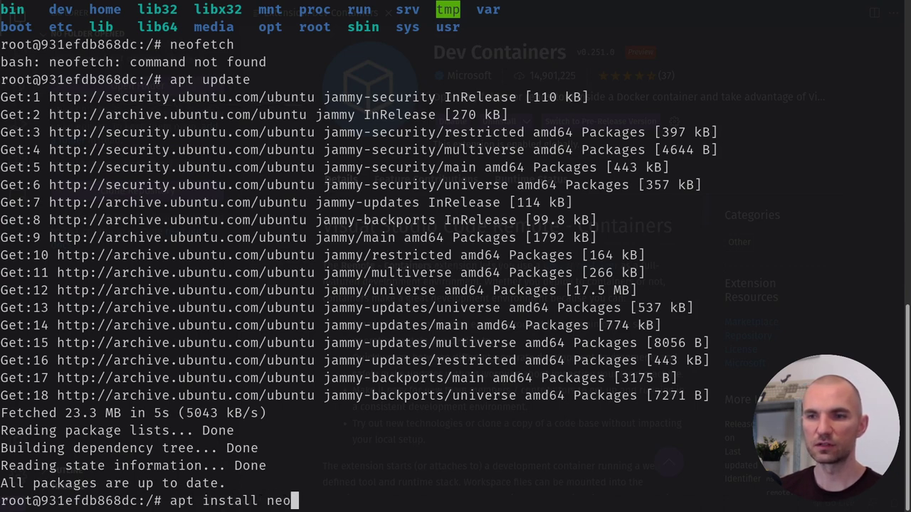
pyautogui.write('fetch')
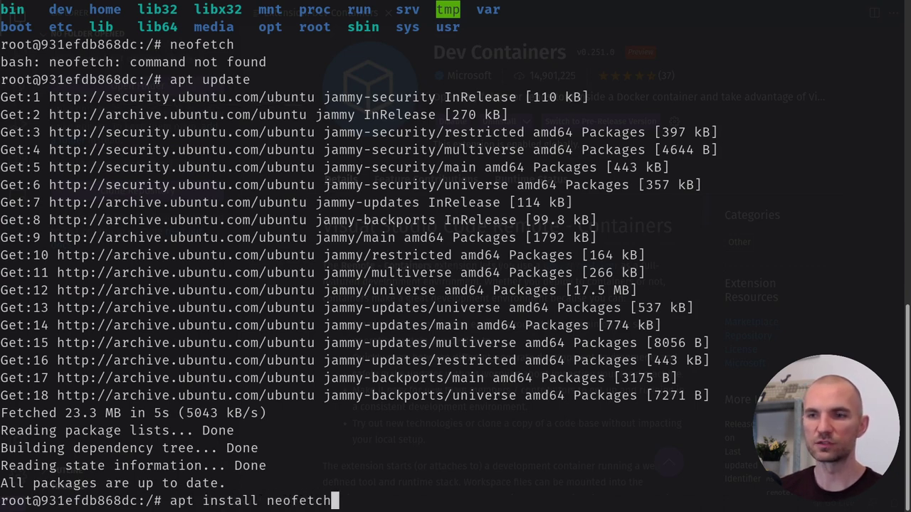
pyautogui.press('Return')
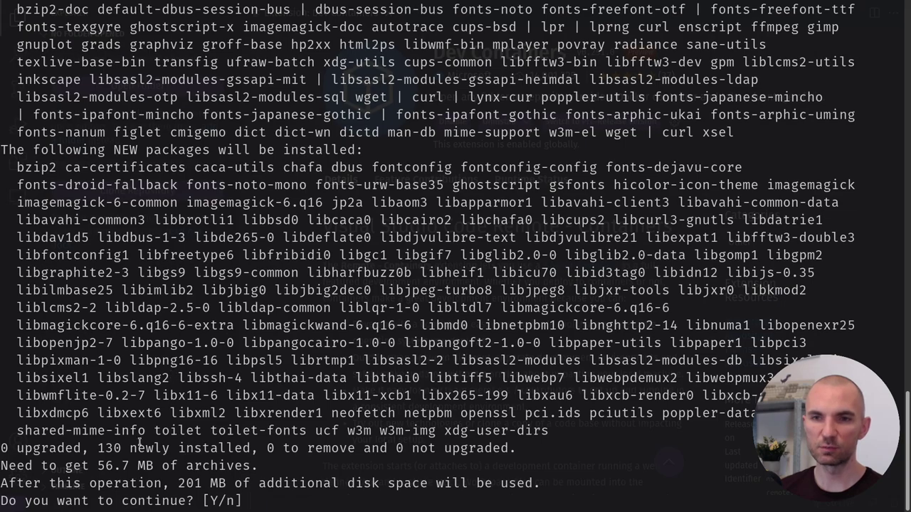
pyautogui.press('Return')
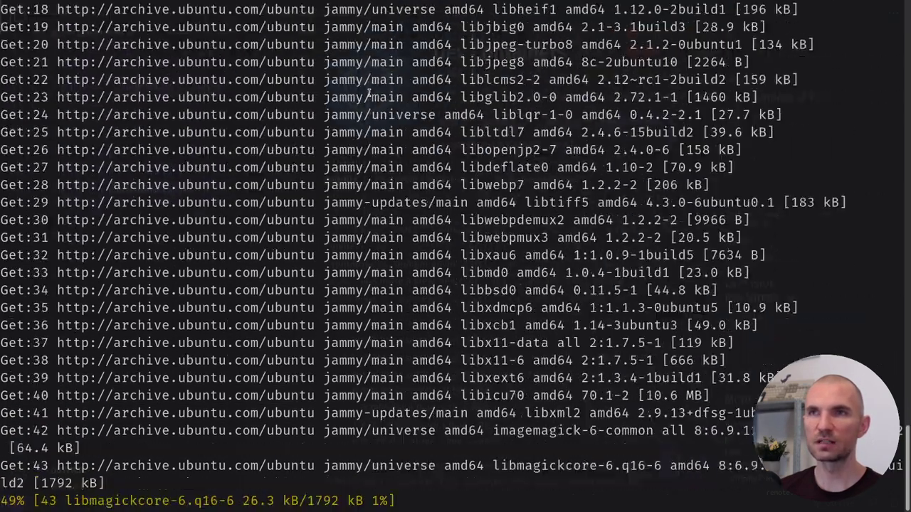
pyautogui.scroll(15, 341, 81)
pyautogui.scroll(8, 310, 288)
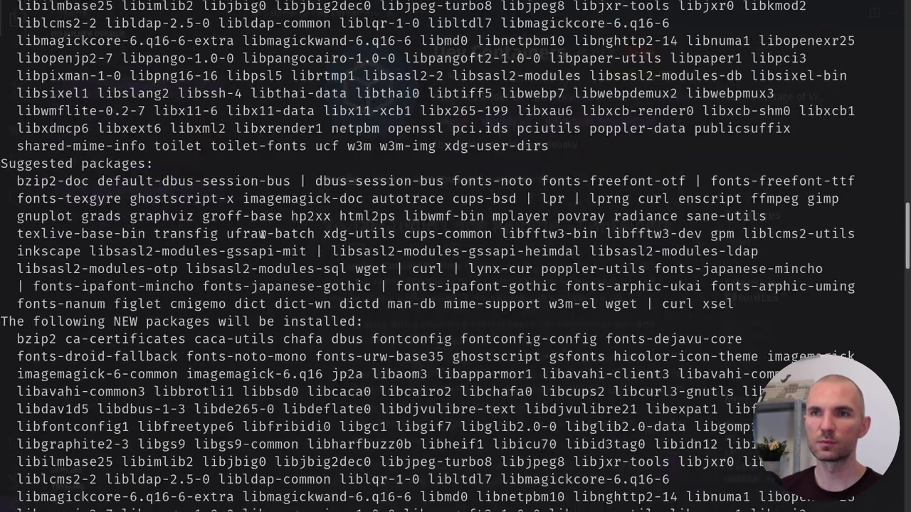
pyautogui.scroll(-9, 271, 315)
pyautogui.scroll(-20, 271, 315)
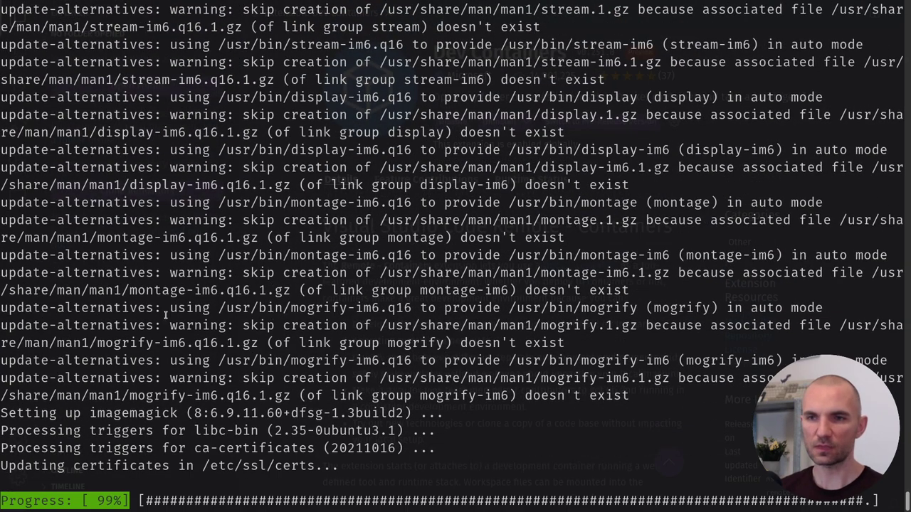
pyautogui.write('neofetch')
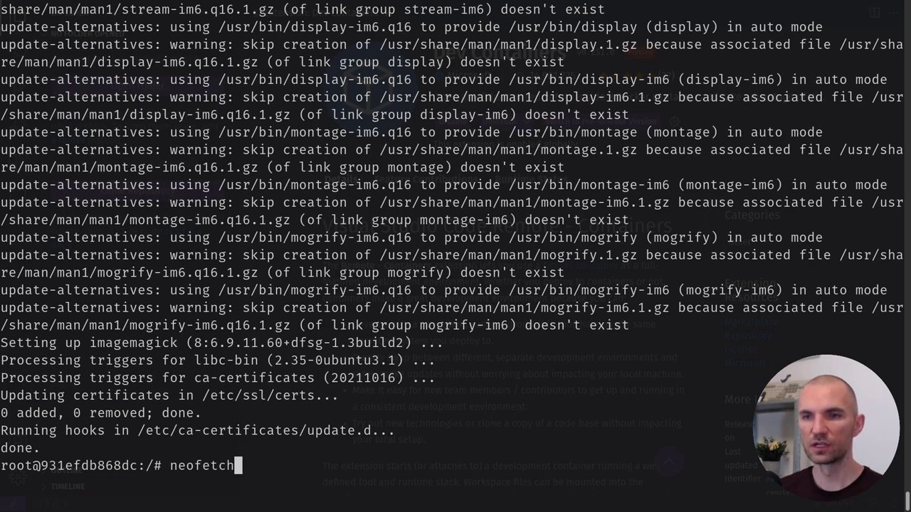
pyautogui.press('Return')
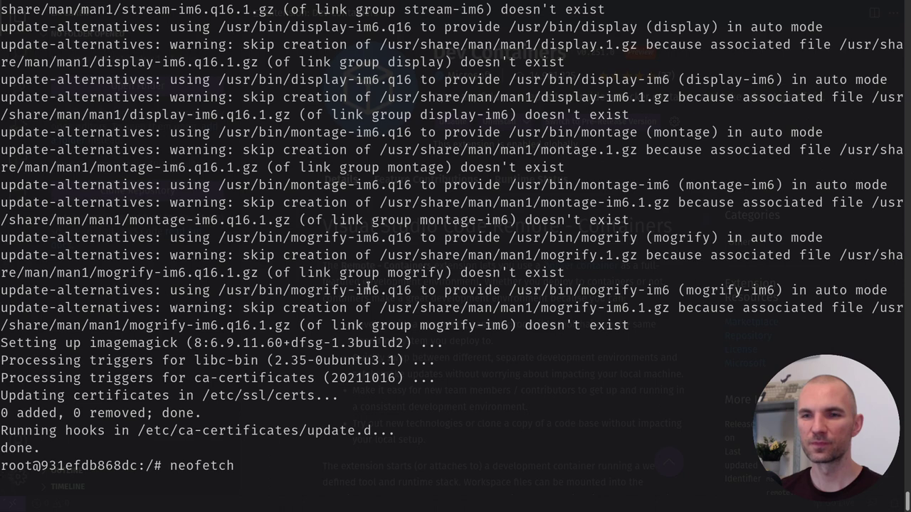
pyautogui.hotkey('ctrl', 'c')
pyautogui.hotkey('ctrl', 'c')
pyautogui.hotkey('ctrl', 'c')
pyautogui.hotkey('ctrl', 'c')
pyautogui.hotkey('ctrl', 'c')
pyautogui.hotkey('ctrl', 'c')
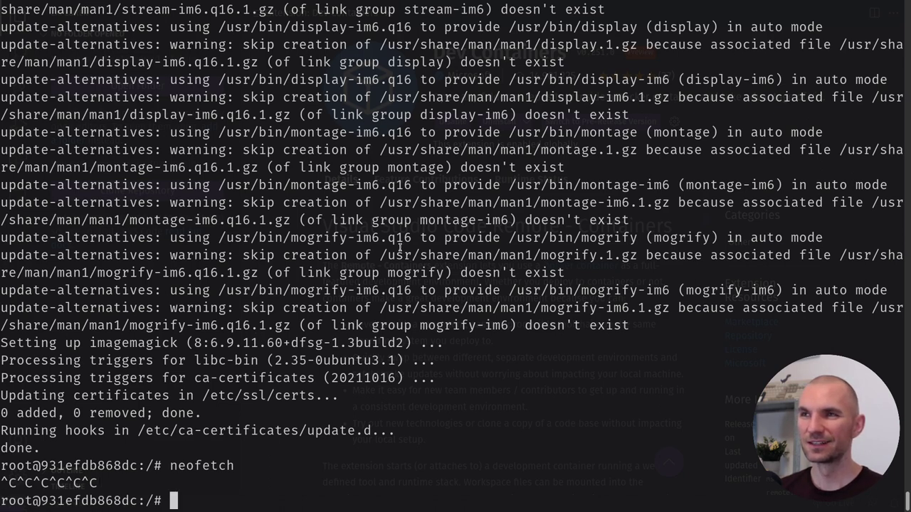
# Run neofetch inside the container and highlight the OS and Host lines of its output
pyautogui.write('neofetch')
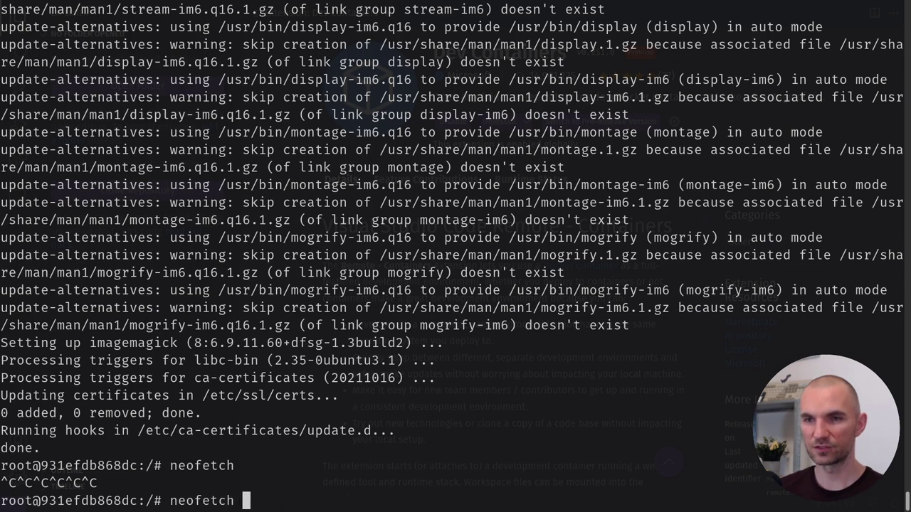
pyautogui.press('Return')
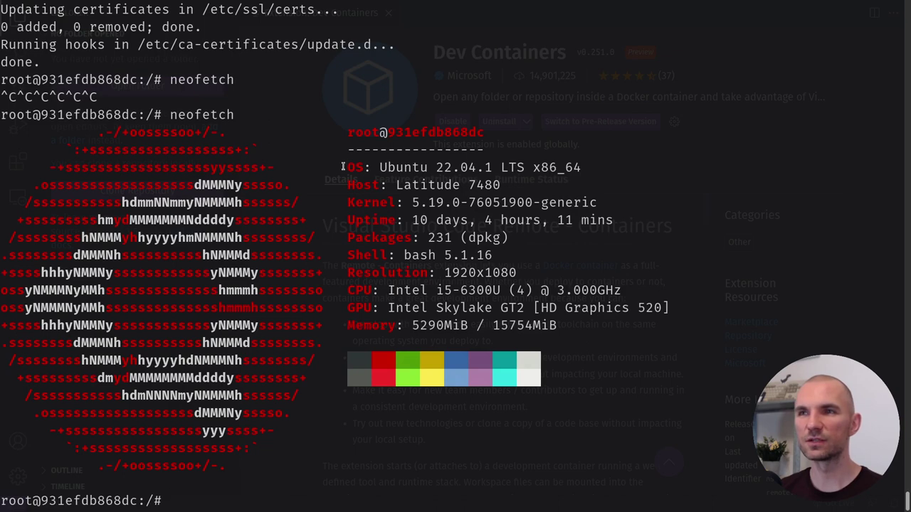
pyautogui.moveTo(347, 164); pyautogui.dragTo(589, 161)
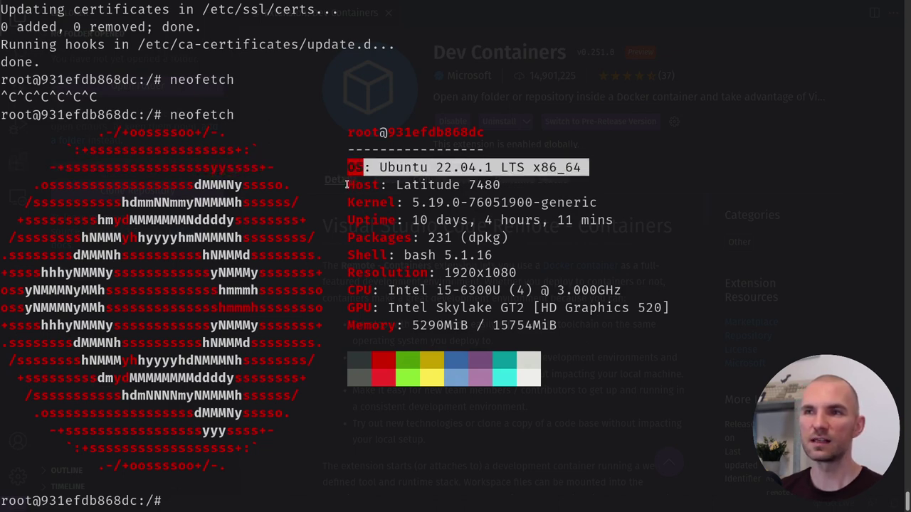
pyautogui.moveTo(347, 185); pyautogui.dragTo(506, 185)
pyautogui.click(505, 185)
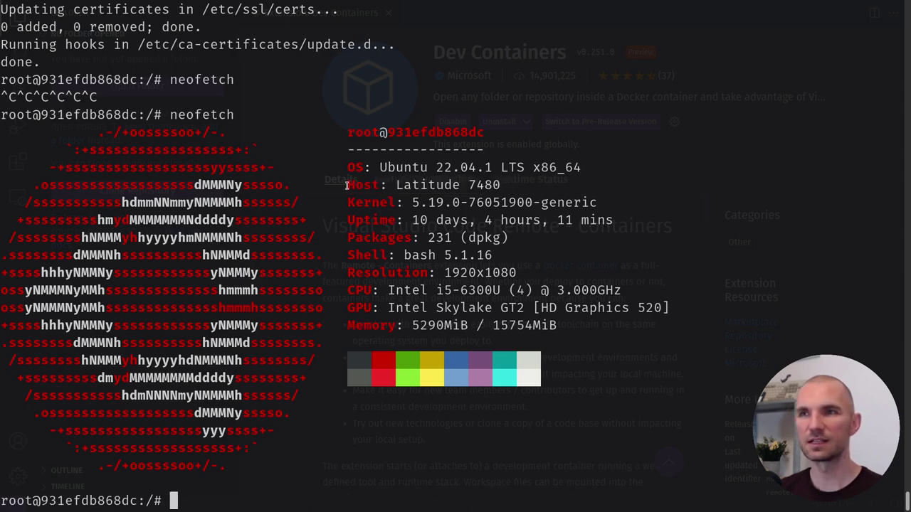
pyautogui.moveTo(346, 185); pyautogui.dragTo(522, 183)
pyautogui.click(522, 183)
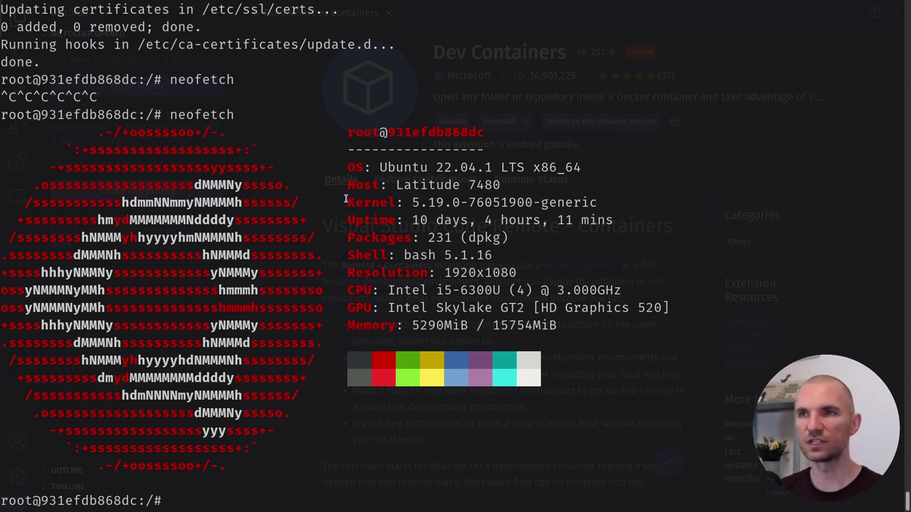
# Highlight the Kernel and Uptime lines of the container's neofetch output, and select the block from Host to Uptime
pyautogui.moveTo(345, 199); pyautogui.dragTo(591, 202)
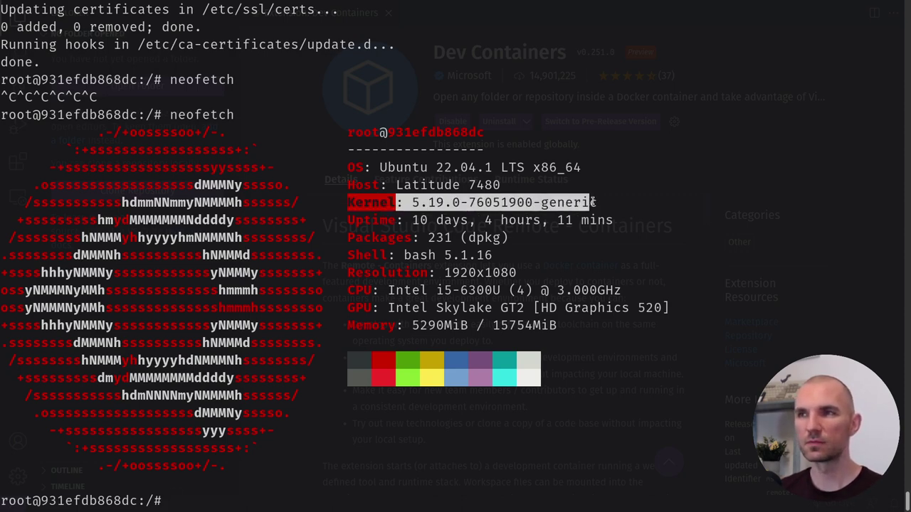
pyautogui.moveTo(347, 220); pyautogui.dragTo(607, 216)
pyautogui.click(615, 215)
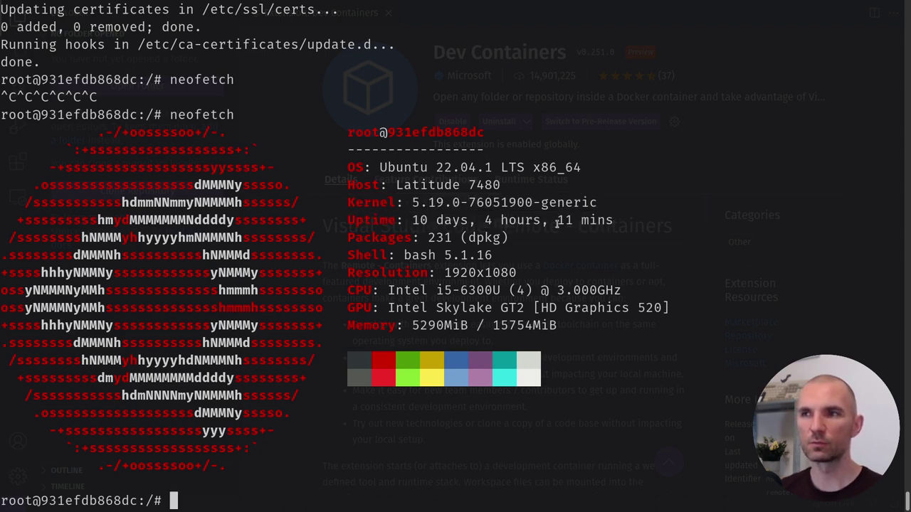
pyautogui.moveTo(613, 221); pyautogui.dragTo(351, 186)
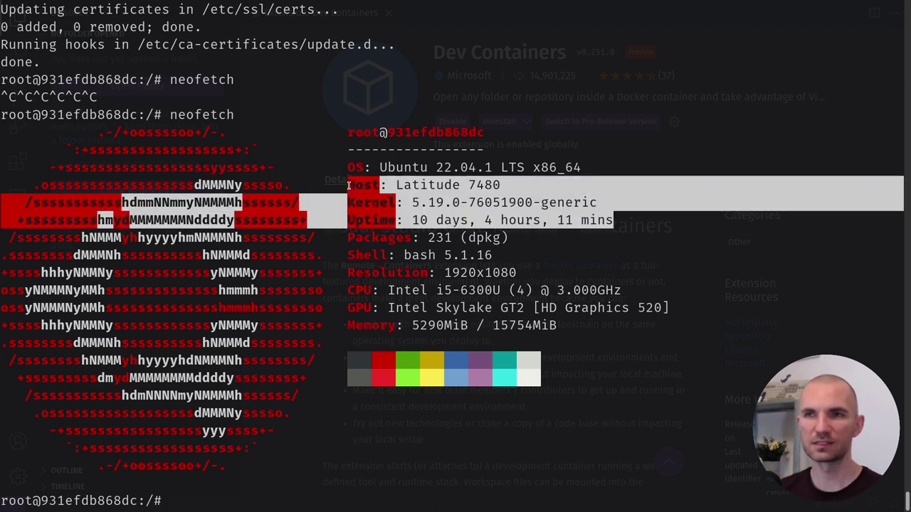
# Highlight the Packages and Shell lines of the container's neofetch output
pyautogui.click(349, 185)
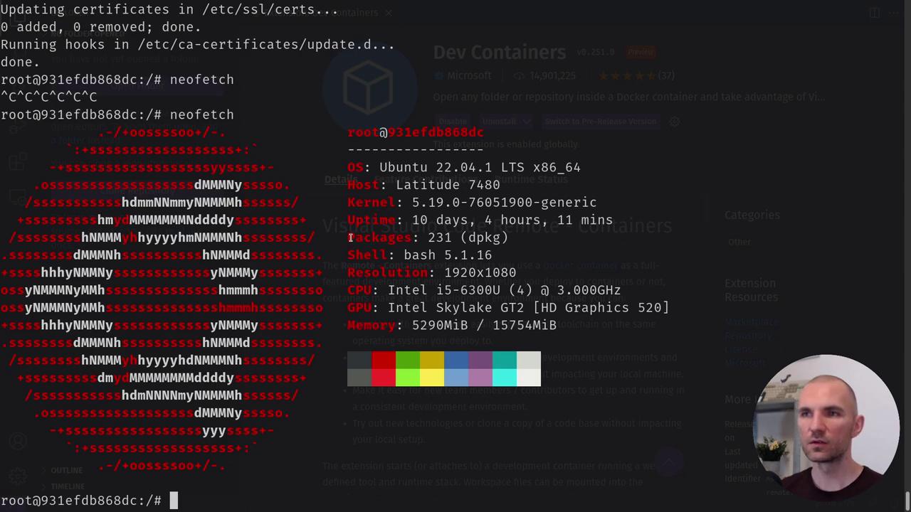
pyautogui.moveTo(347, 237); pyautogui.dragTo(510, 236)
pyautogui.click(510, 236)
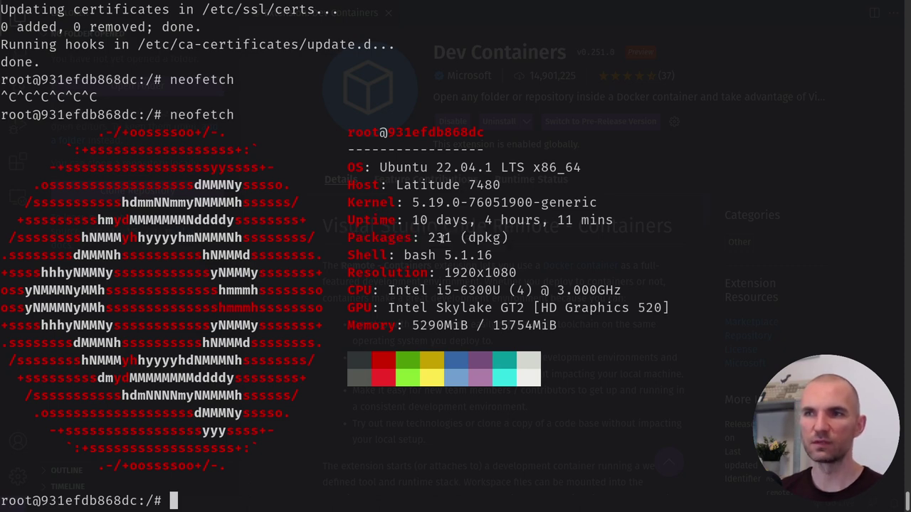
pyautogui.moveTo(363, 255); pyautogui.dragTo(498, 254)
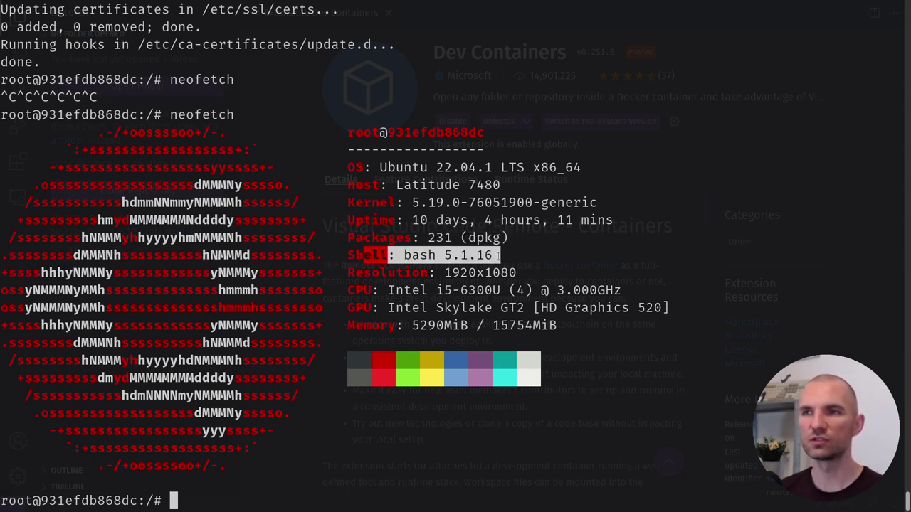
pyautogui.click(336, 229)
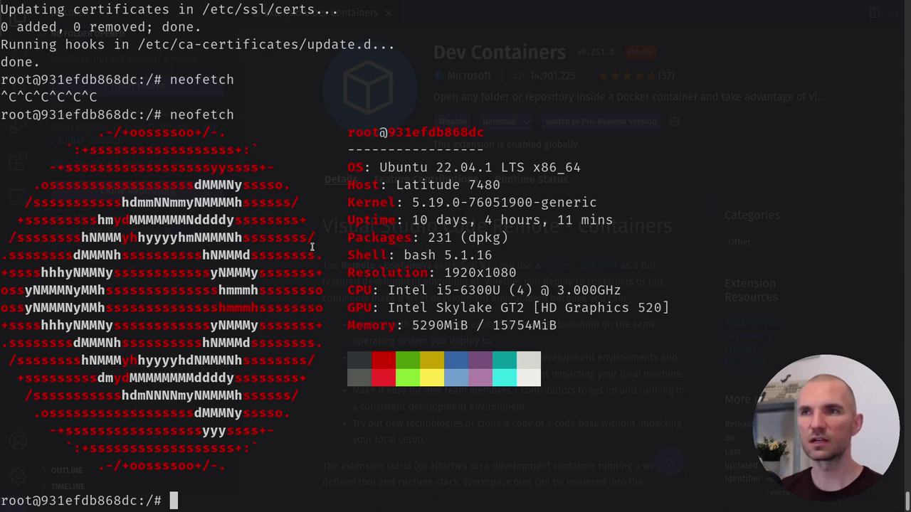
# Highlight the Resolution line of the container's neofetch output
pyautogui.moveTo(369, 273); pyautogui.dragTo(512, 272)
pyautogui.click(513, 272)
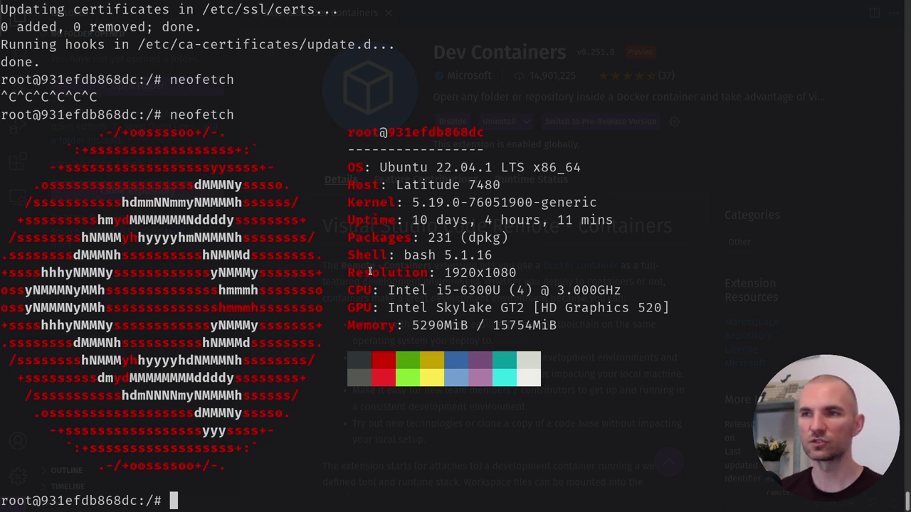
pyautogui.moveTo(369, 272); pyautogui.dragTo(493, 275)
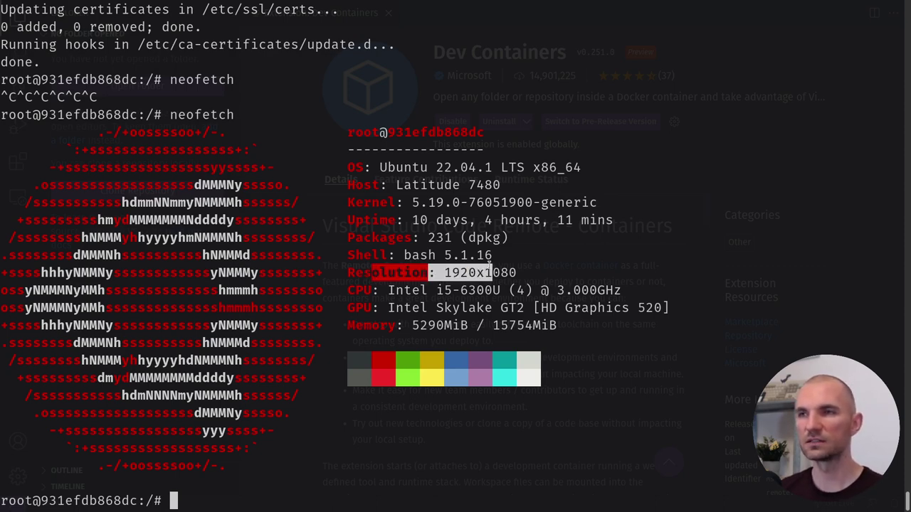
pyautogui.click(495, 277)
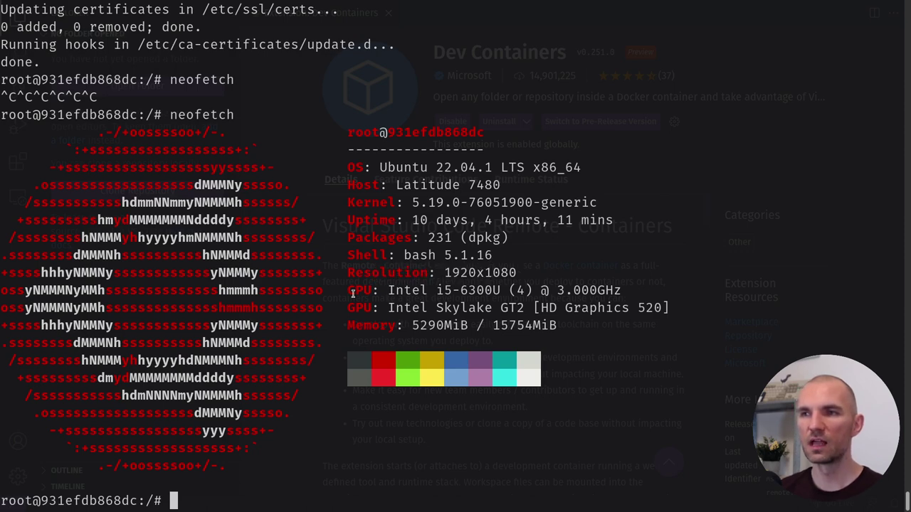
# Highlight the CPU, GPU and Memory lines of the container's neofetch output
pyautogui.moveTo(352, 293); pyautogui.dragTo(589, 290)
pyautogui.click(589, 291)
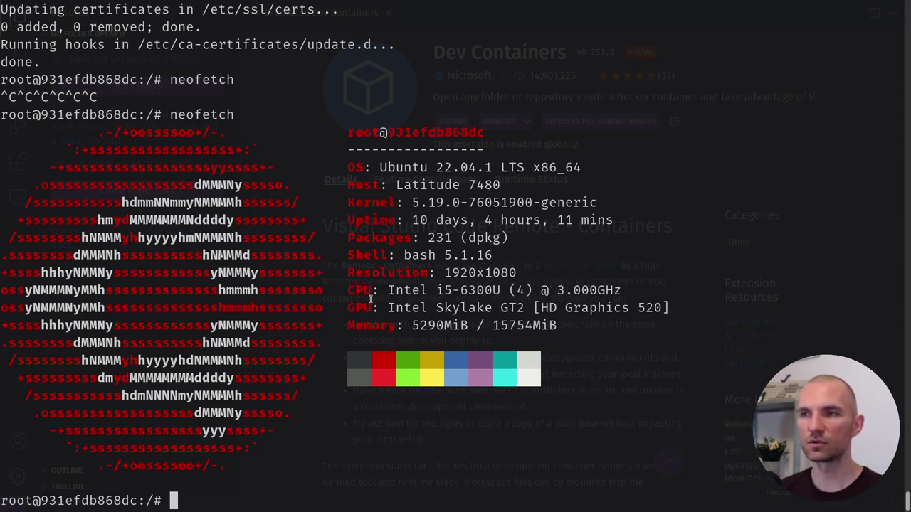
pyautogui.moveTo(359, 306); pyautogui.dragTo(557, 308)
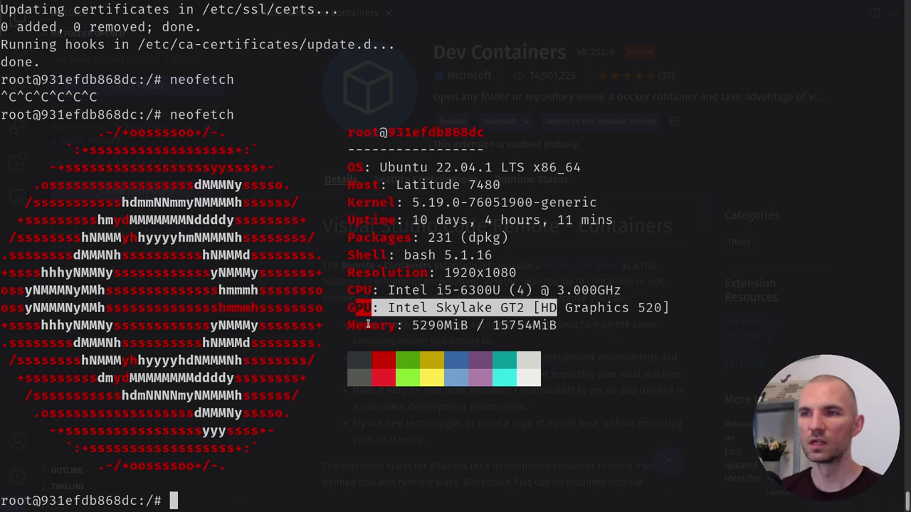
pyautogui.moveTo(368, 325); pyautogui.dragTo(541, 325)
pyautogui.click(540, 326)
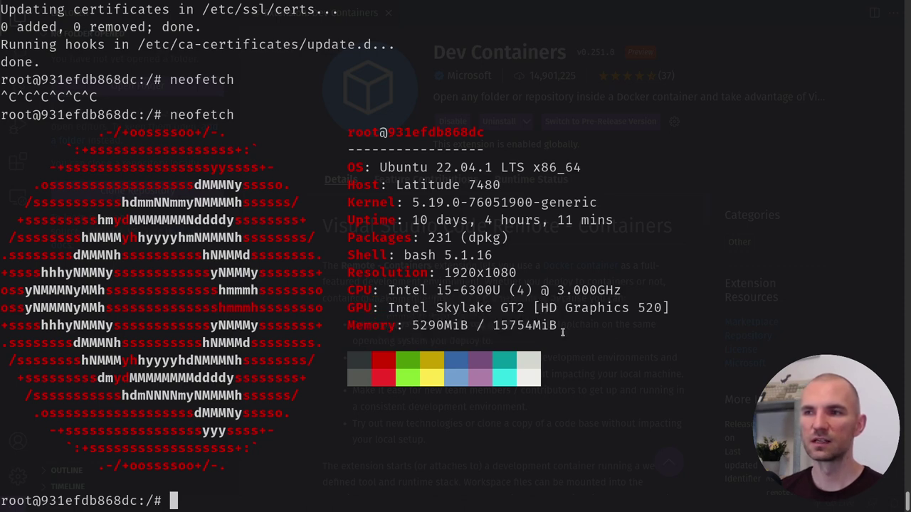
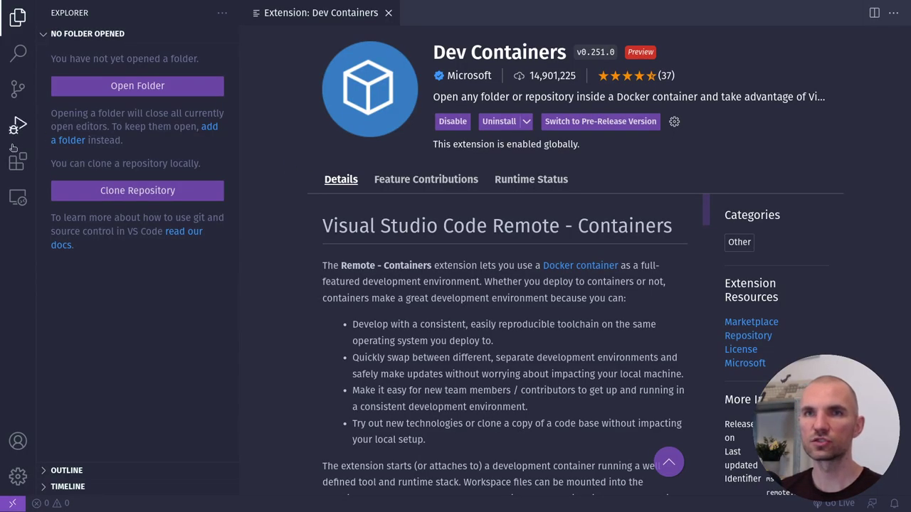
# Switch to VS Code's Remote Explorer and select the ubuntu container under Other Containers
pyautogui.click(17, 160)
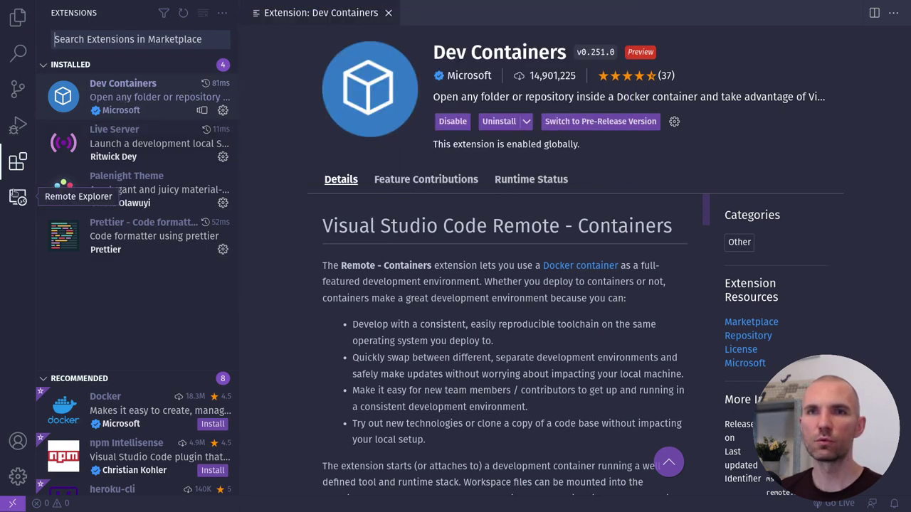
pyautogui.click(16, 196)
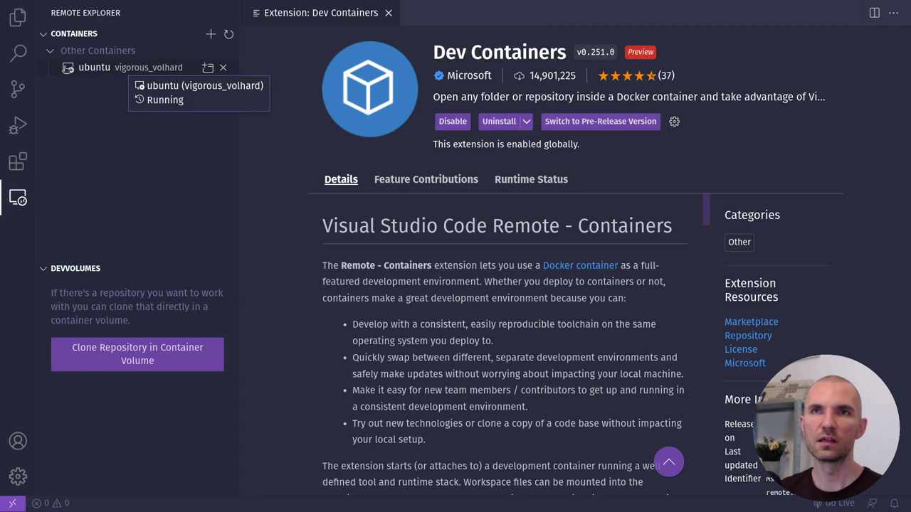
pyautogui.click(94, 68)
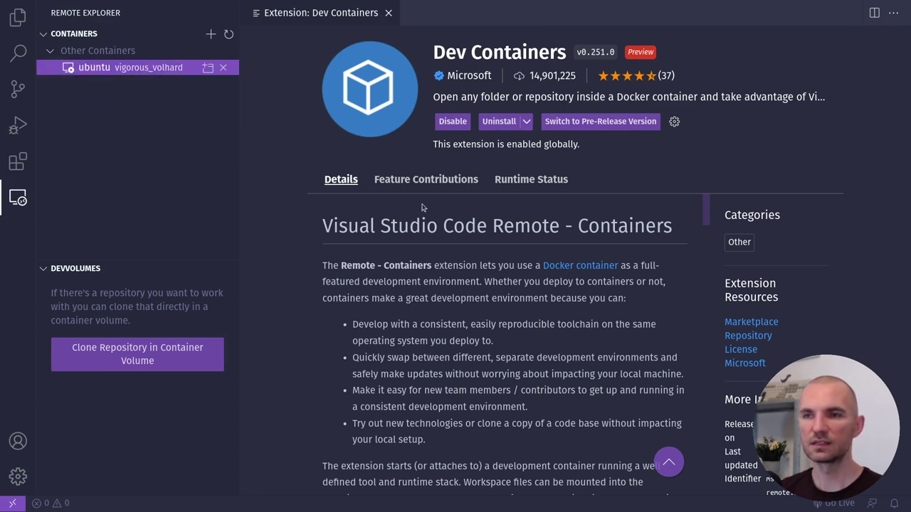
# Return to the terminal, leave the ubuntu container with exit, and list the running containers with docker ps
pyautogui.press('F12')
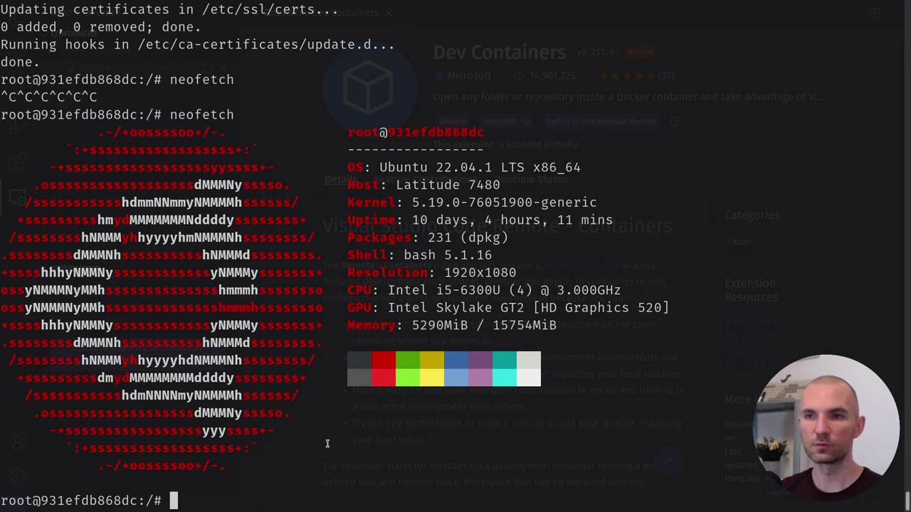
pyautogui.write('exit')
pyautogui.press('Return')
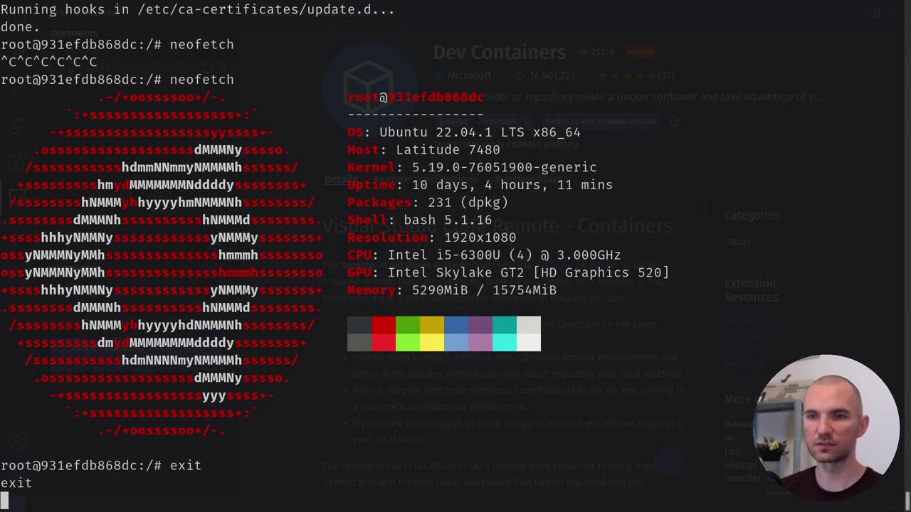
pyautogui.press('F12')
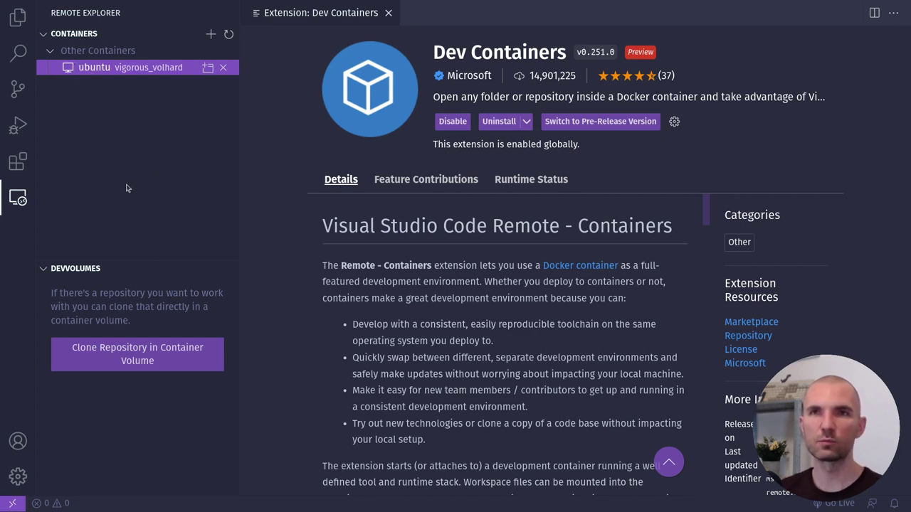
pyautogui.press('F12')
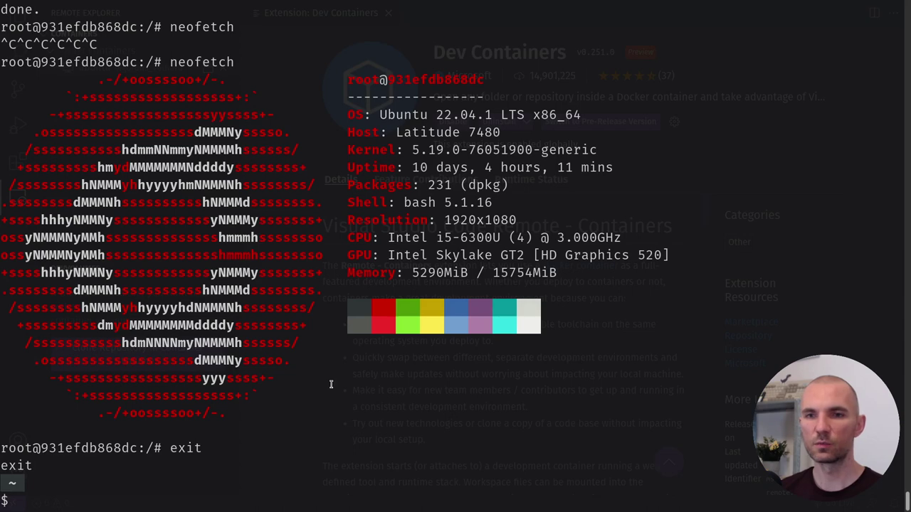
pyautogui.write('docker ps')
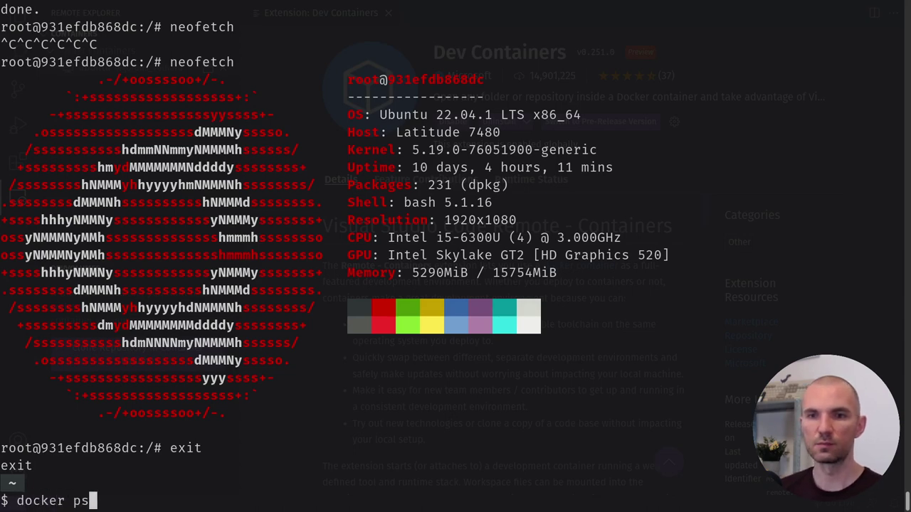
pyautogui.press('Return')
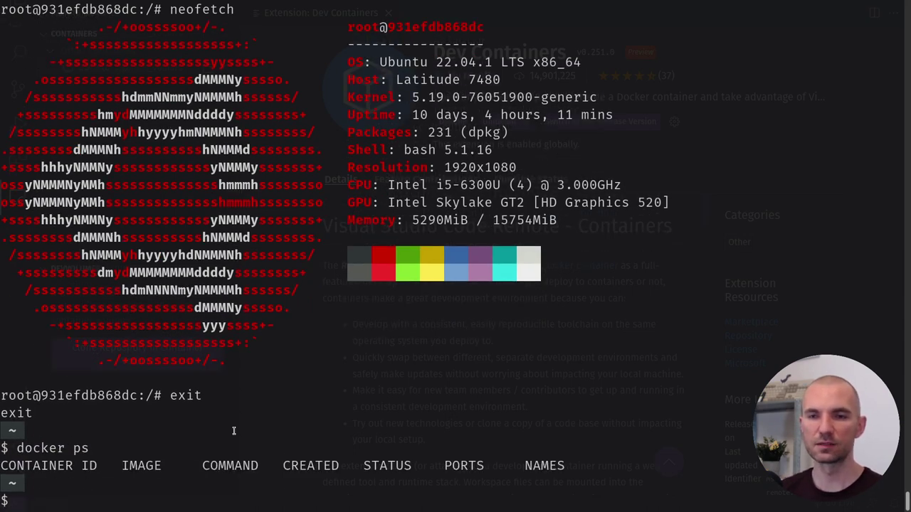
# Start a new interactive ubuntu container with docker run -it ubuntu /bin/bash
pyautogui.press('Up')
pyautogui.press('Up')
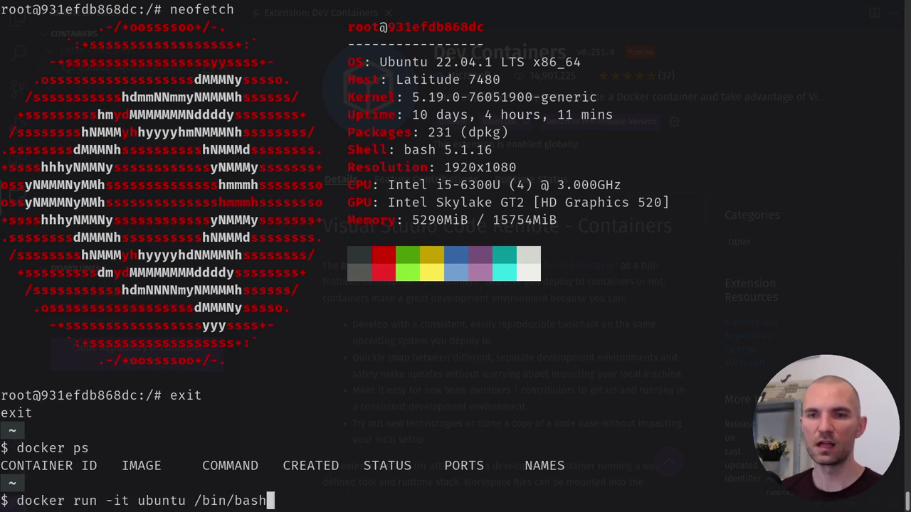
pyautogui.press('Return')
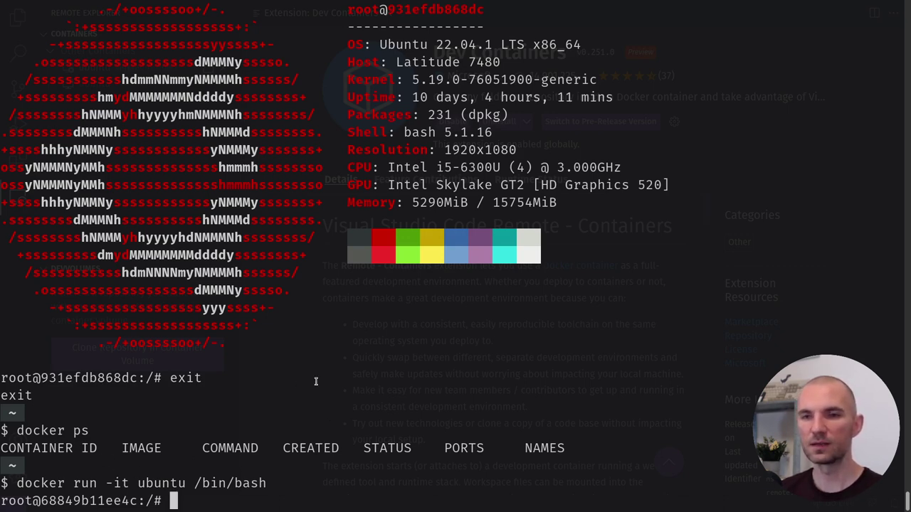
# Switch to VS Code, attach a new window to the running ubuntu container, and focus that window's integrated terminal
pyautogui.hotkey('alt', 'Tab')
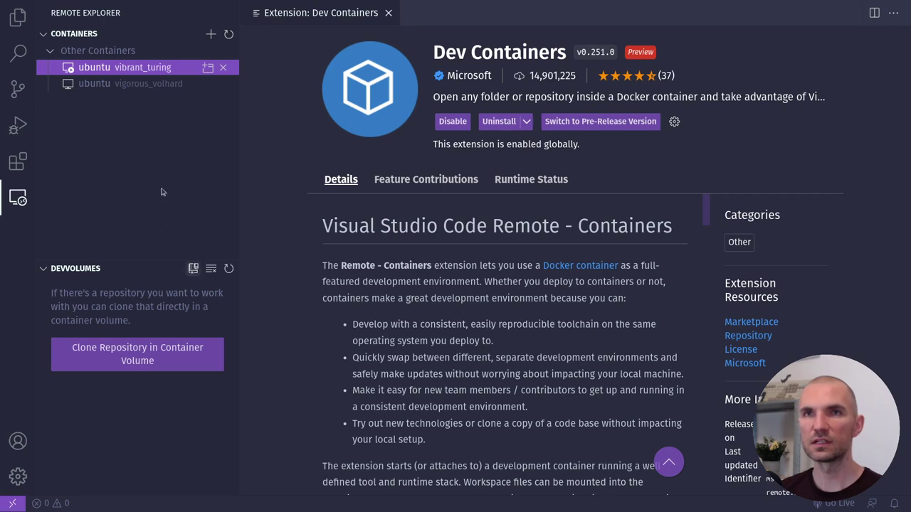
pyautogui.click(207, 70)
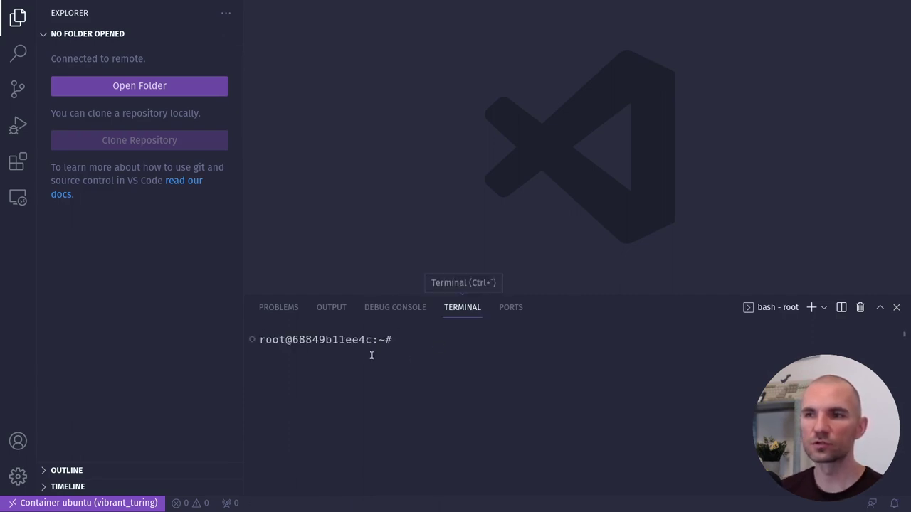
pyautogui.click(434, 358)
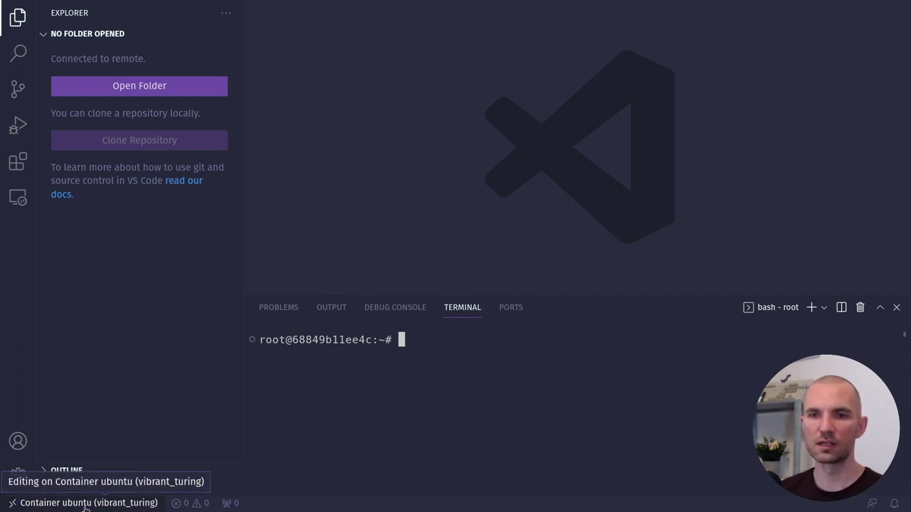
# Browse the folders in the container's root directory / while choosing a folder to open
pyautogui.click(168, 95)
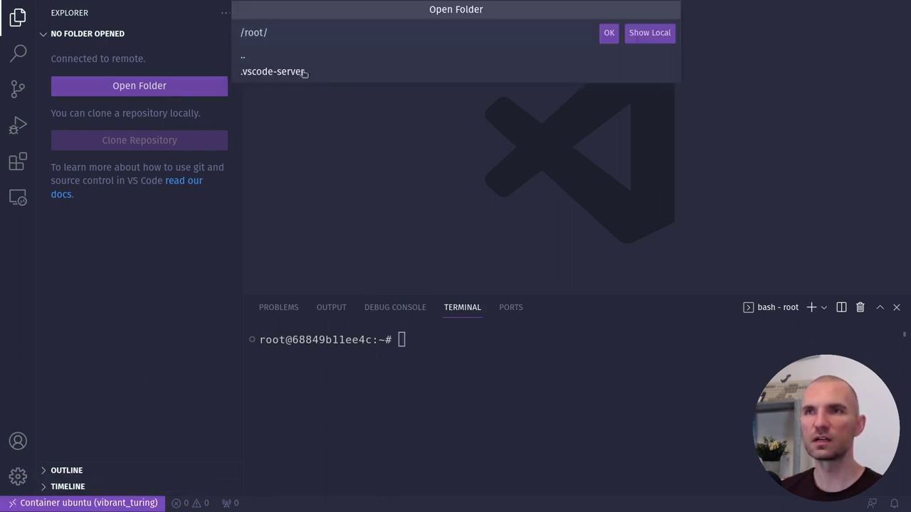
pyautogui.click(299, 58)
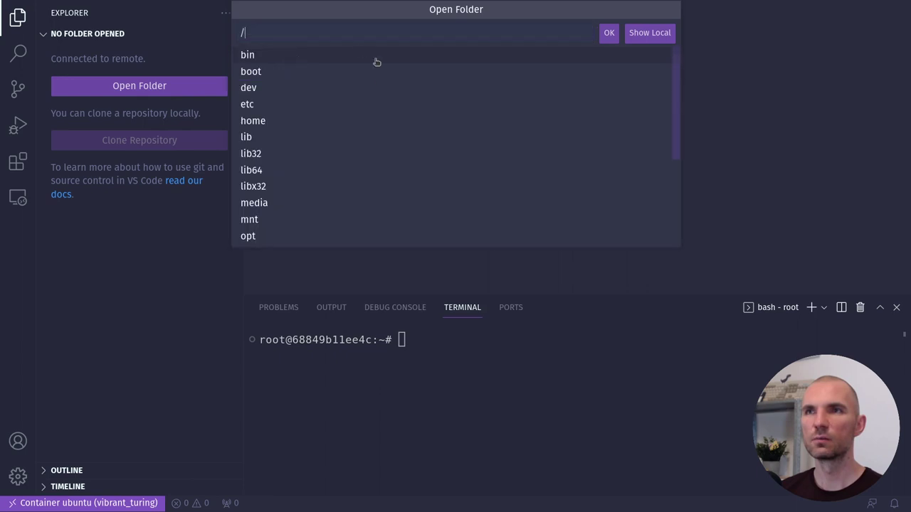
pyautogui.scroll(-5, 323, 162)
pyautogui.scroll(5, 323, 163)
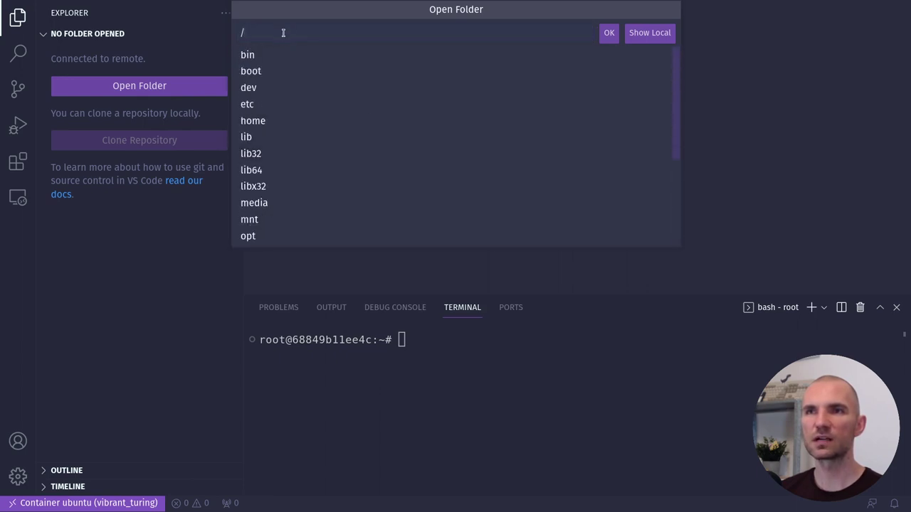
pyautogui.scroll(-3, 286, 162)
pyautogui.scroll(-2, 287, 162)
pyautogui.scroll(5, 287, 162)
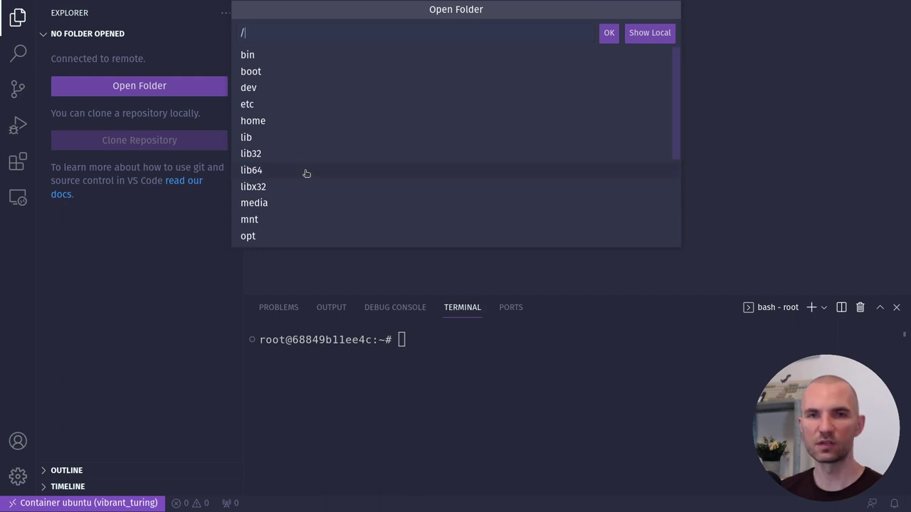
pyautogui.scroll(-3, 288, 176)
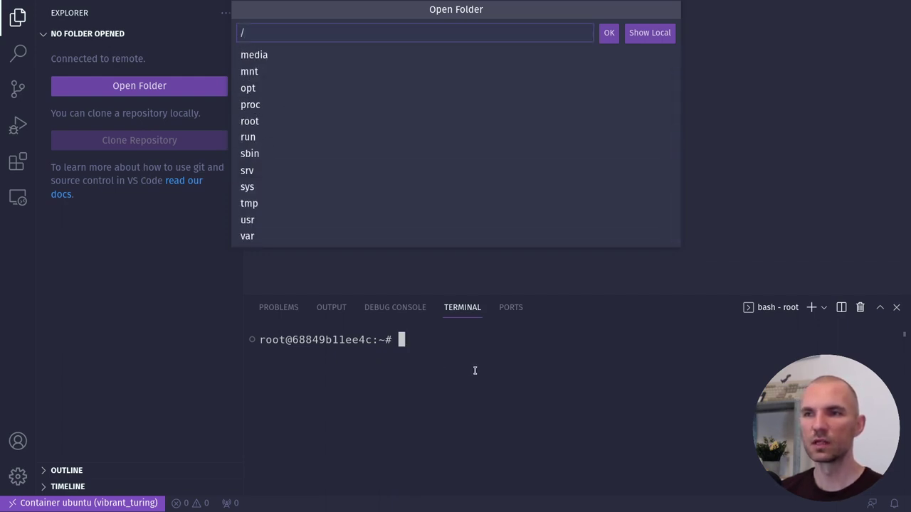
# List the container's home directory with ls, move up with cd .., and list the root directory in the integrated terminal
pyautogui.write('ls')
pyautogui.press('Return')
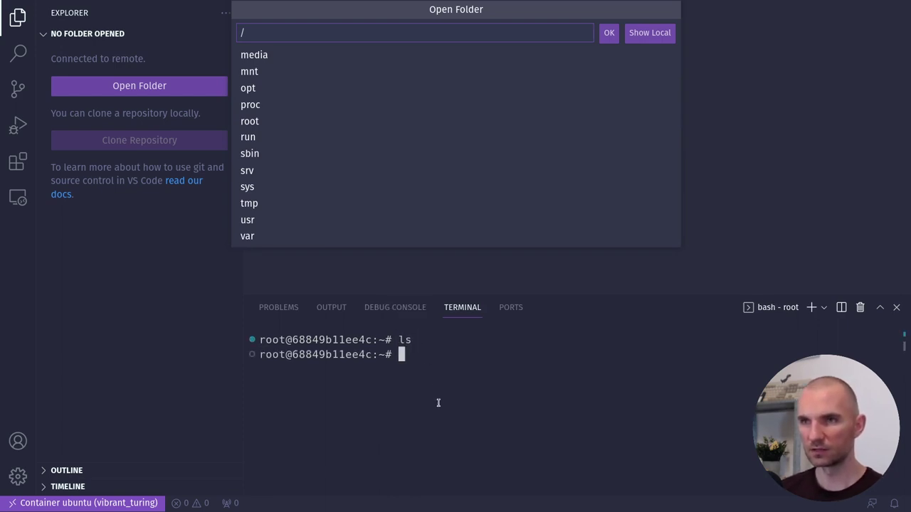
pyautogui.write('cd ..')
pyautogui.press('Return')
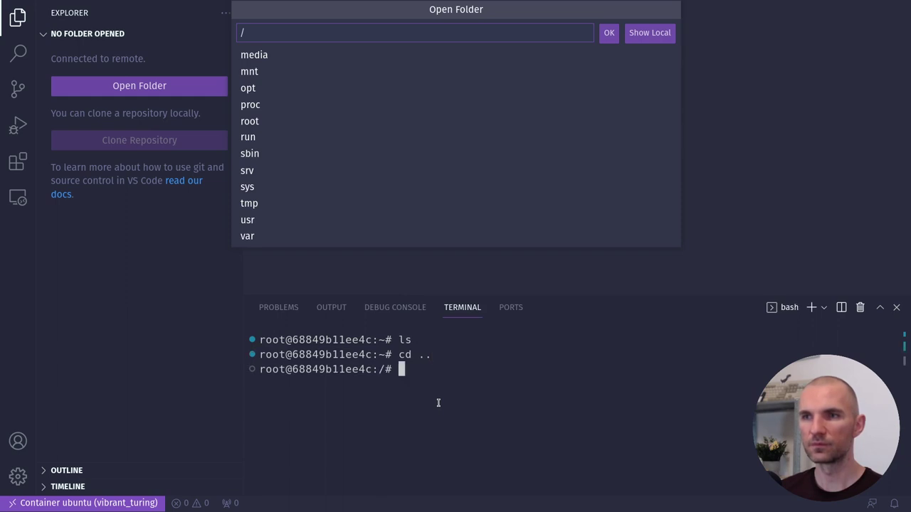
pyautogui.write('ls')
pyautogui.press('Return')
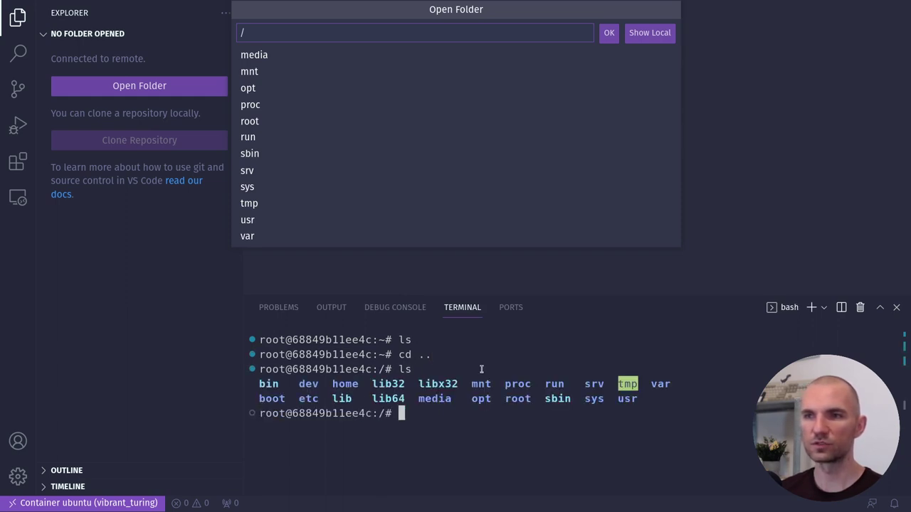
# Return to the previous directory with cd - and create a folder named dev there with mkdir
pyautogui.write('cd -')
pyautogui.press('Return')
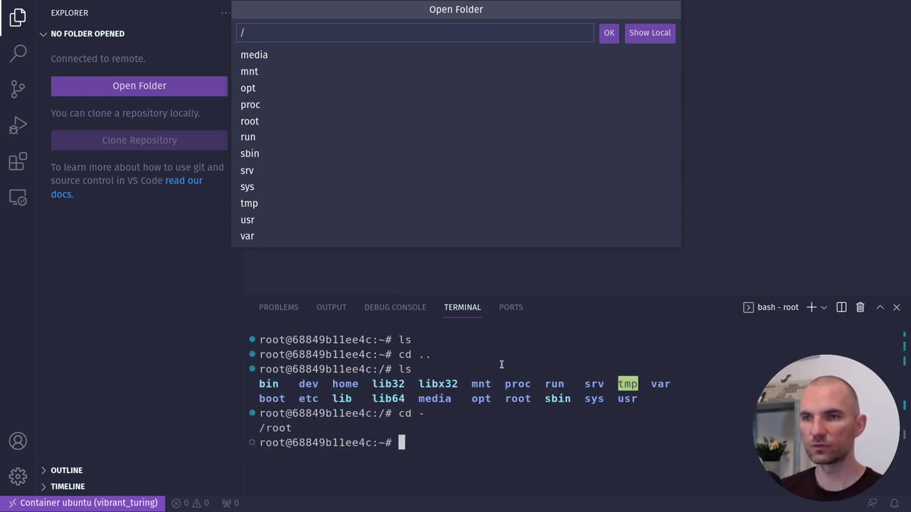
pyautogui.write('mkdir dev')
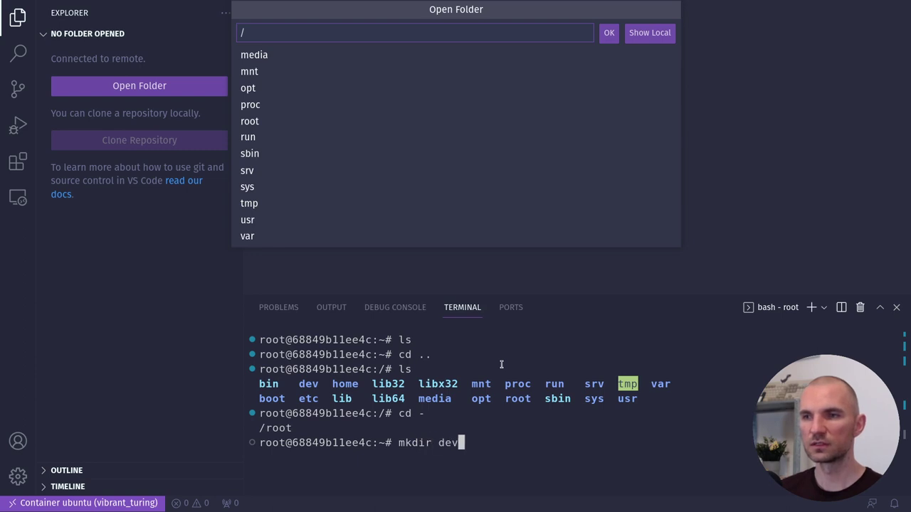
pyautogui.press('Return')
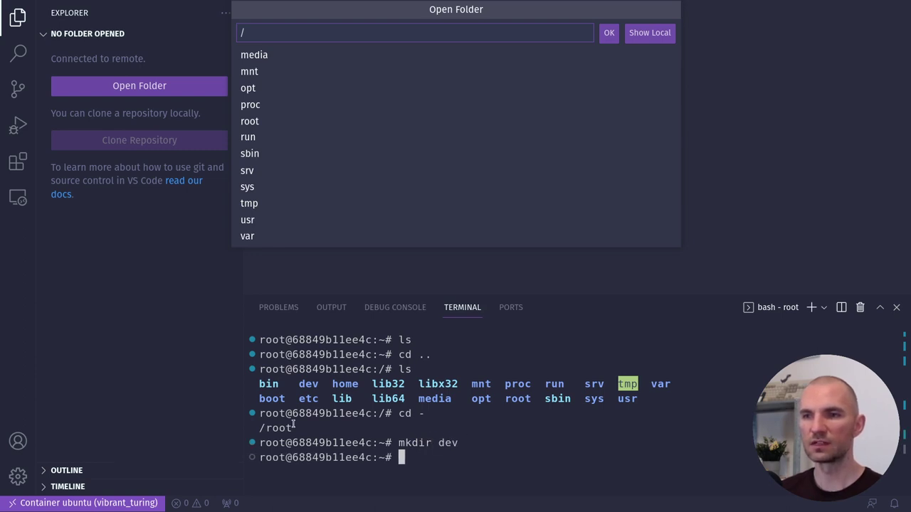
# Open the container's /root/dev folder as the workspace and show the integrated terminal
pyautogui.click(277, 125)
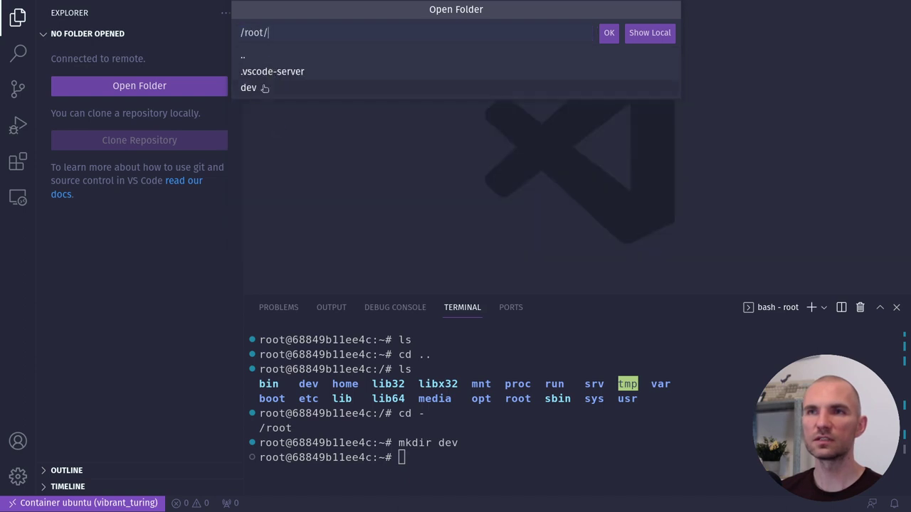
pyautogui.click(264, 88)
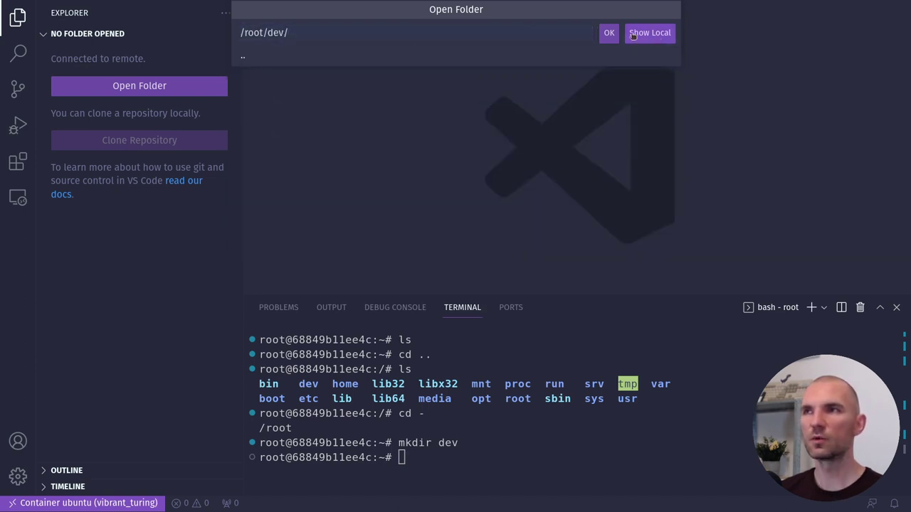
pyautogui.click(606, 34)
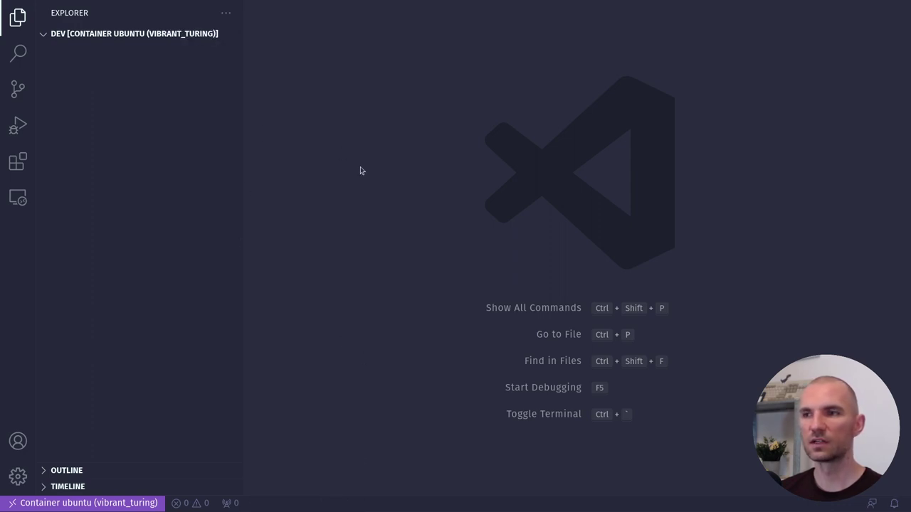
pyautogui.hotkey('ctrl', '`')
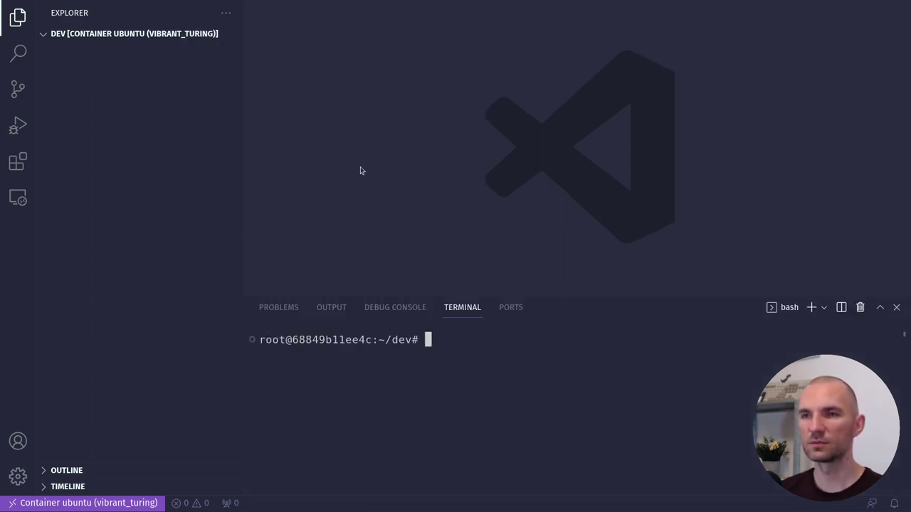
# Create a new file named index.js in the dev folder
pyautogui.moveTo(79, 37)
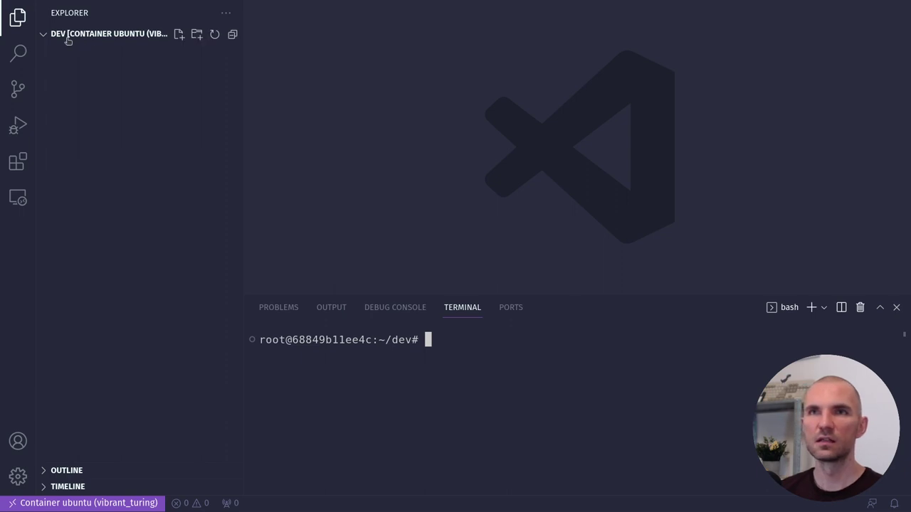
pyautogui.click(180, 35)
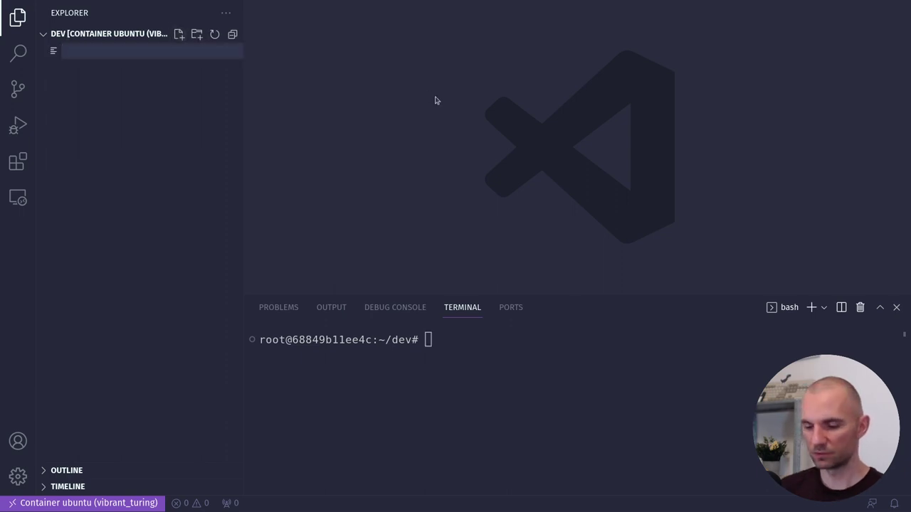
pyautogui.write('index.')
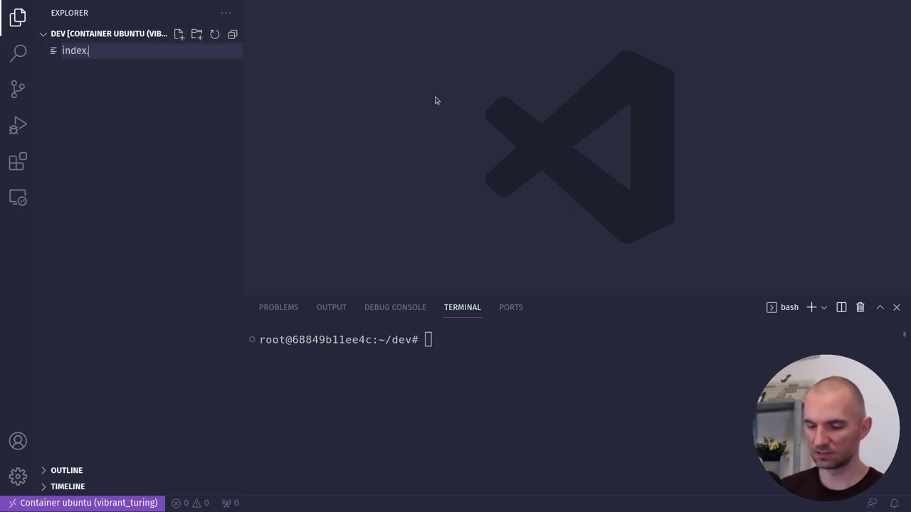
pyautogui.write('js')
pyautogui.press('Return')
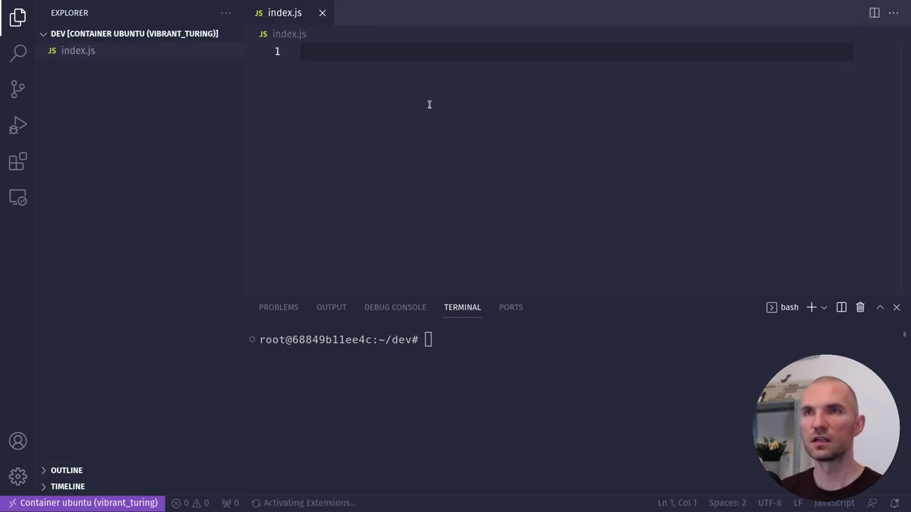
# List the contents of the dev folder with ls in the integrated terminal
pyautogui.click(472, 396)
pyautogui.write('ls')
pyautogui.press('Return')
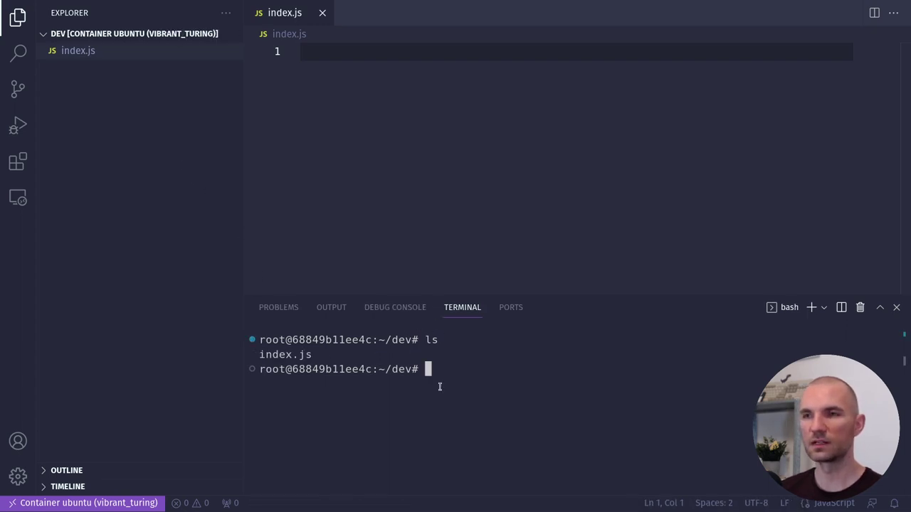
# Display the container's forwarded ports view
pyautogui.click(427, 68)
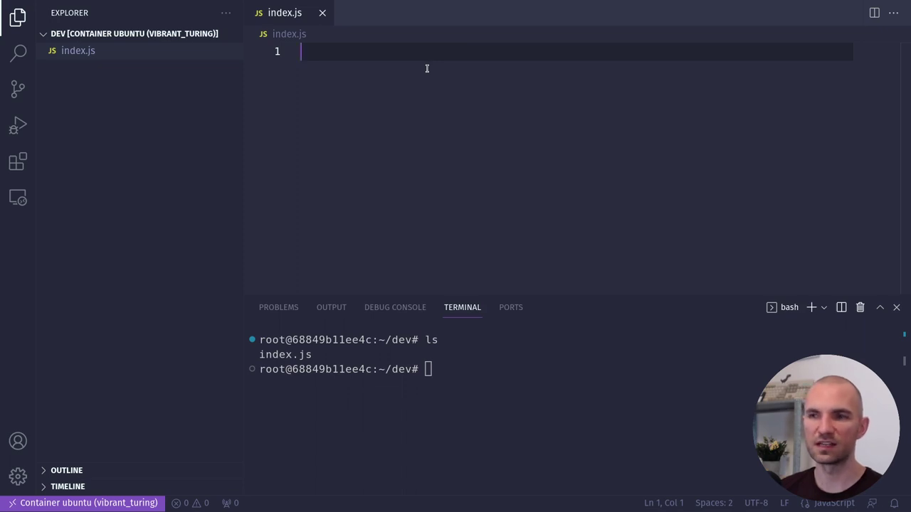
pyautogui.click(504, 367)
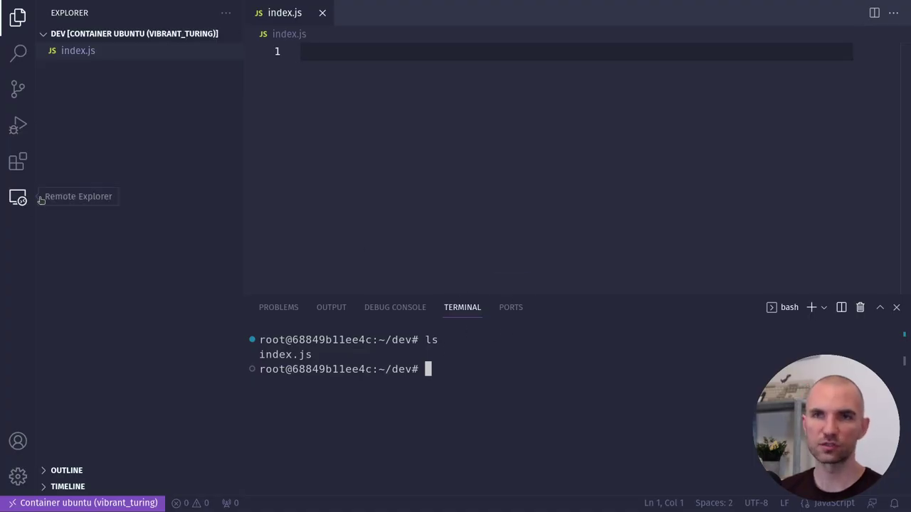
pyautogui.click(513, 308)
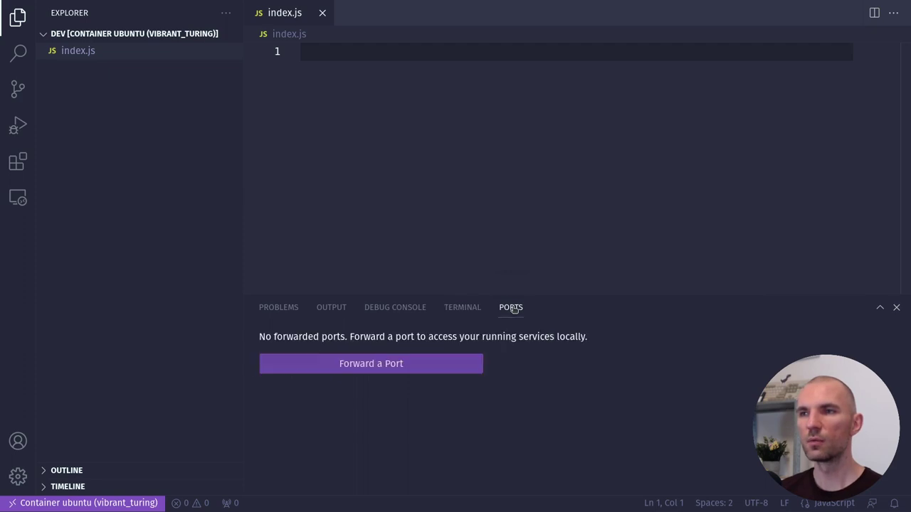